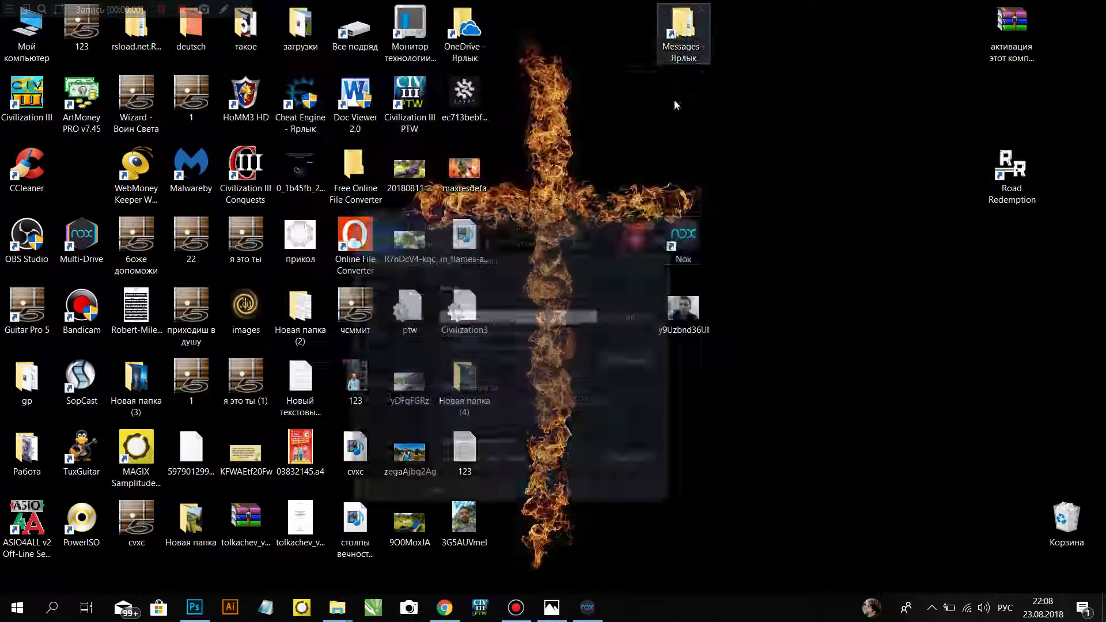
- Launch NoxPlayer, open FaceApp PRO and pull up its ВСЕ ФОТО gallery
double_click(684, 252)
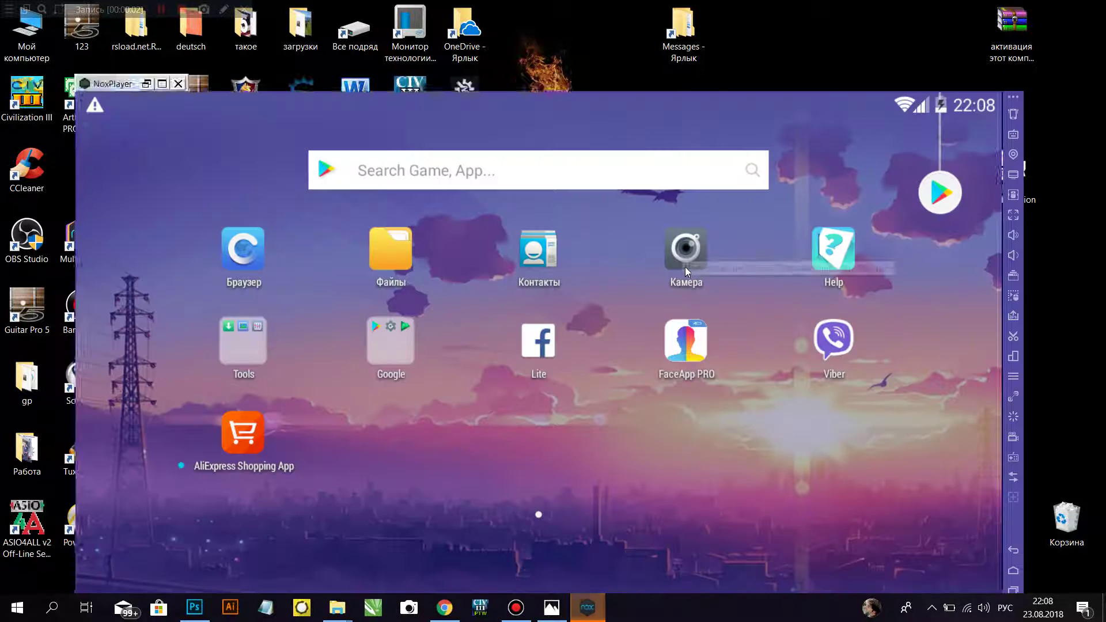
drag(299, 84, 278, 47)
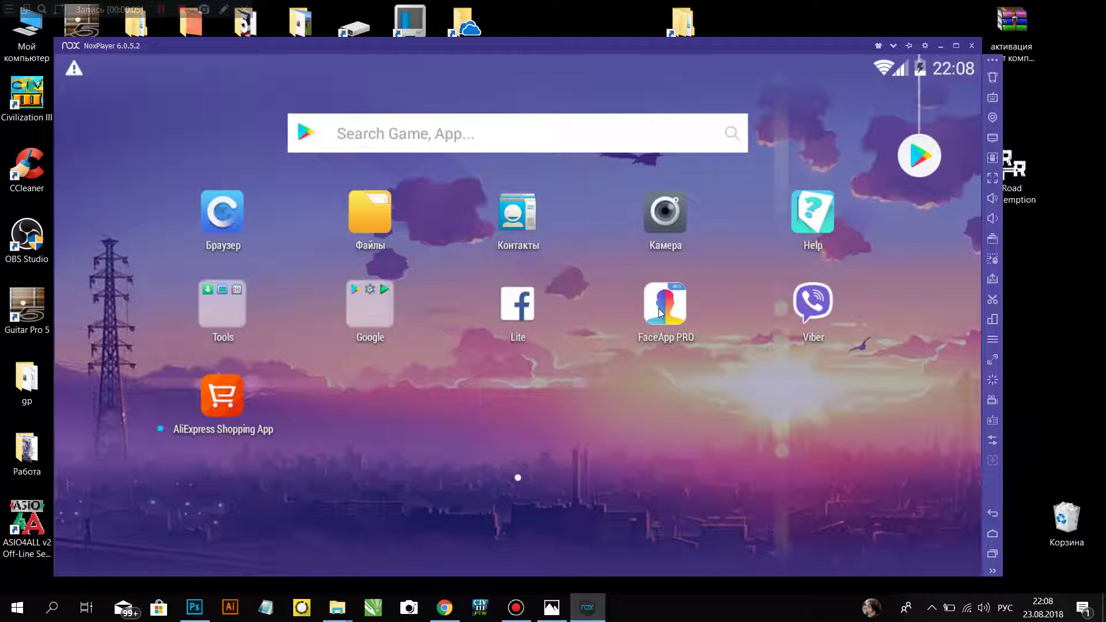
click(659, 309)
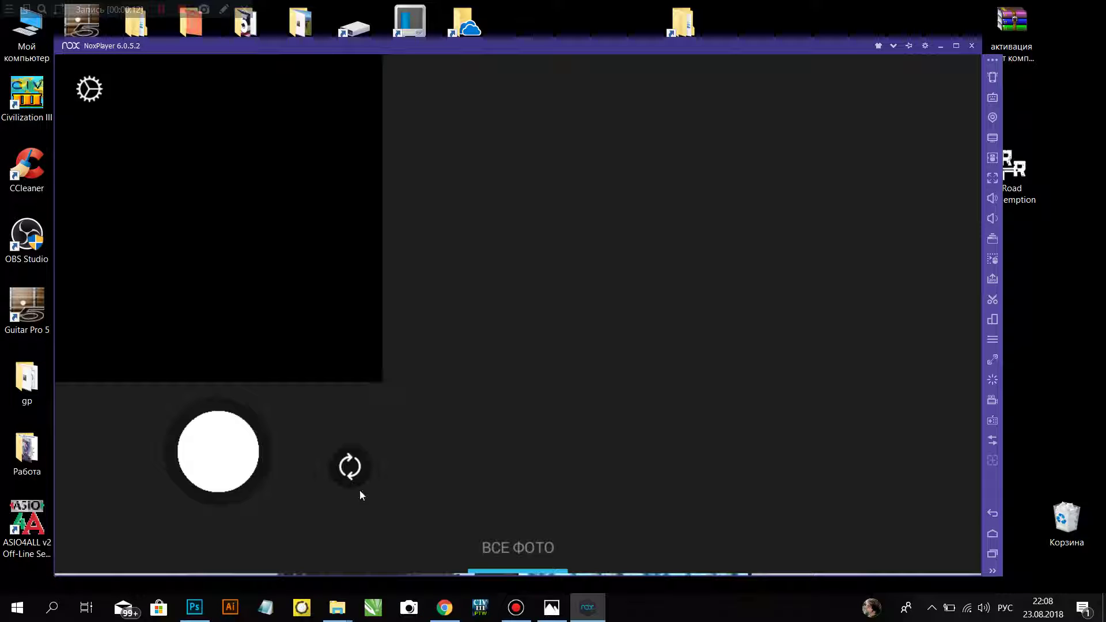
drag(506, 515, 524, 374)
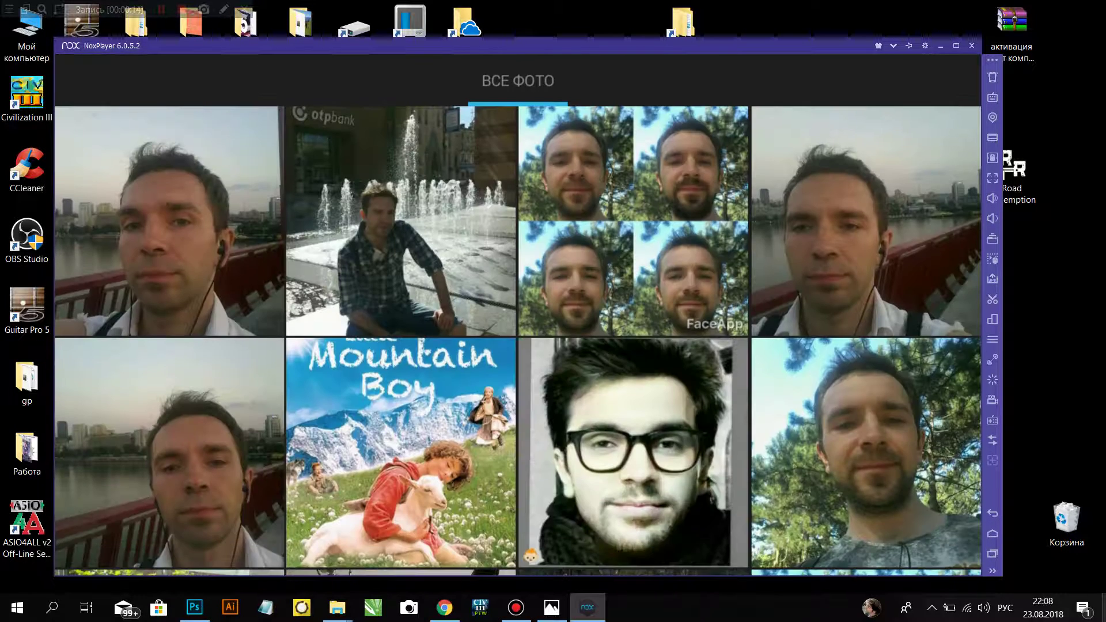
- Drag the desktop photo file into the emulator window
click(1103, 611)
drag(680, 316, 591, 612)
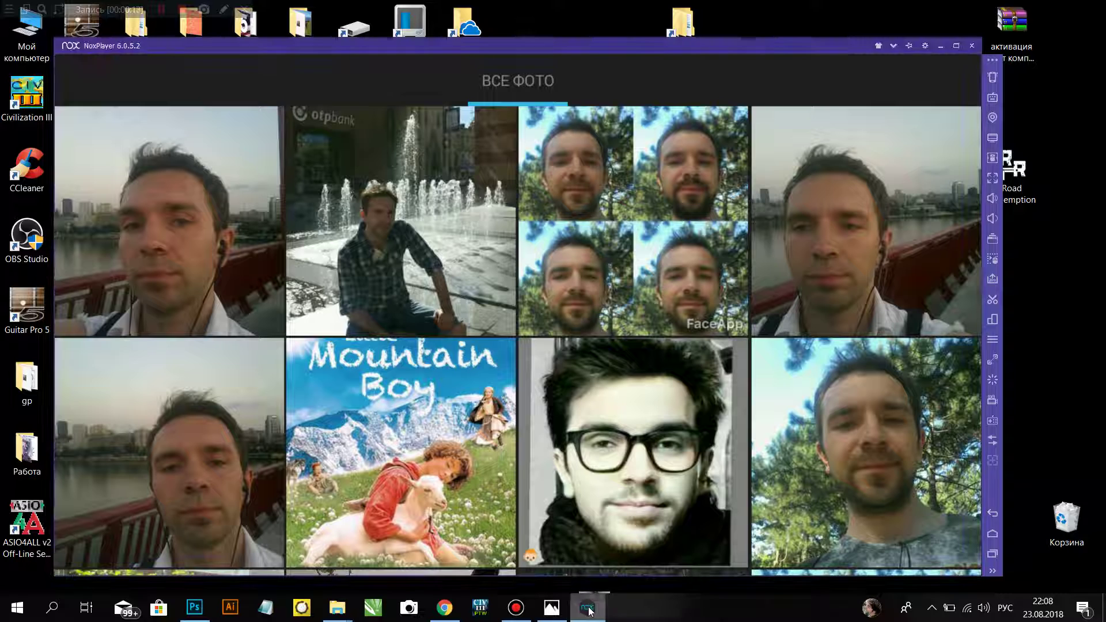
drag(590, 612, 548, 340)
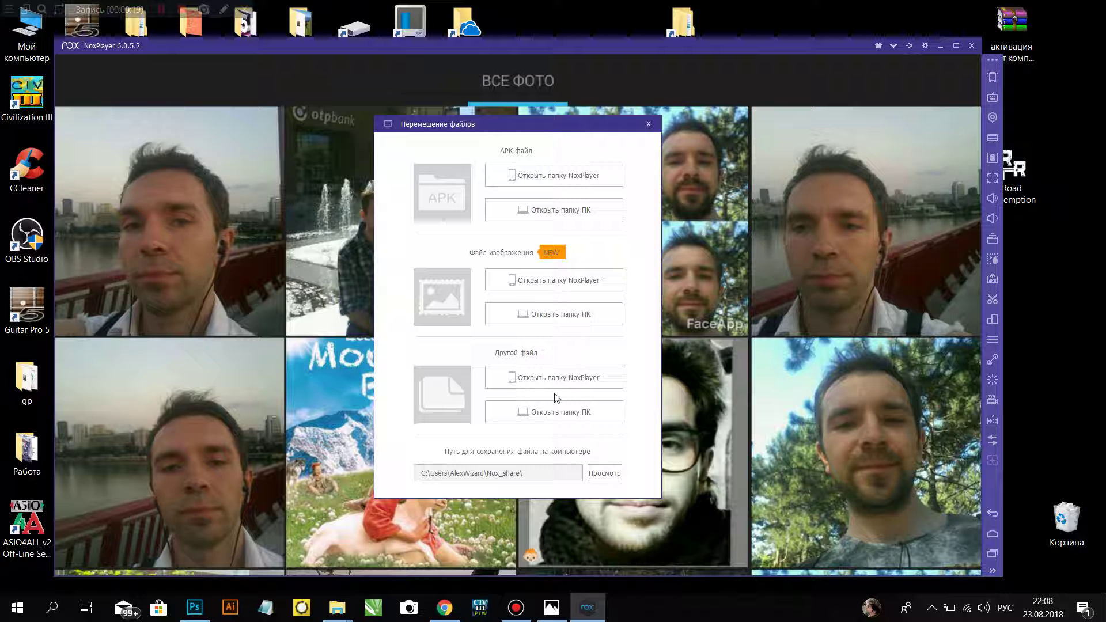
- Open the shared PC folder, minimize it, close the file-transfer dialog and go to the Android home screen
click(559, 411)
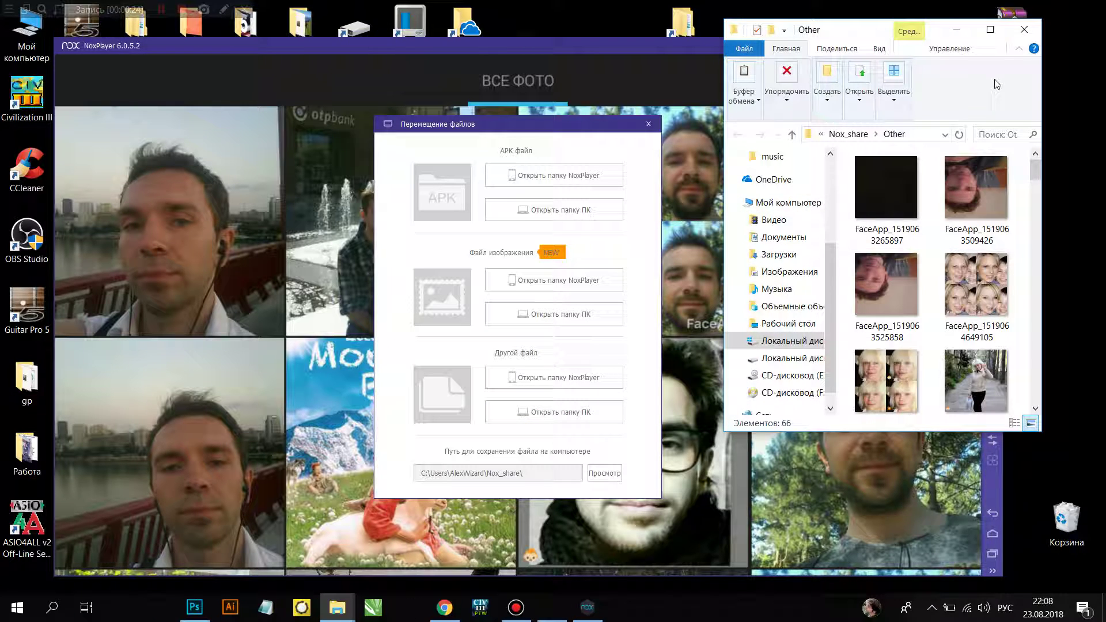
mouse_move(1035, 170)
mouse_down()
mouse_move(1035, 374)
mouse_move(1036, 167)
mouse_up()
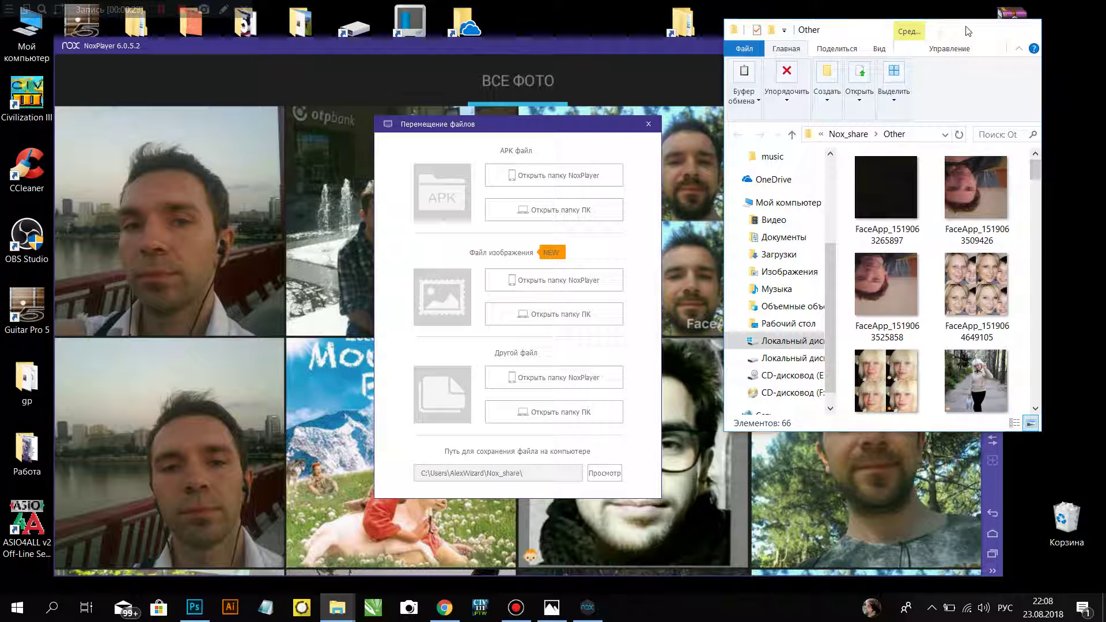
click(967, 31)
click(648, 125)
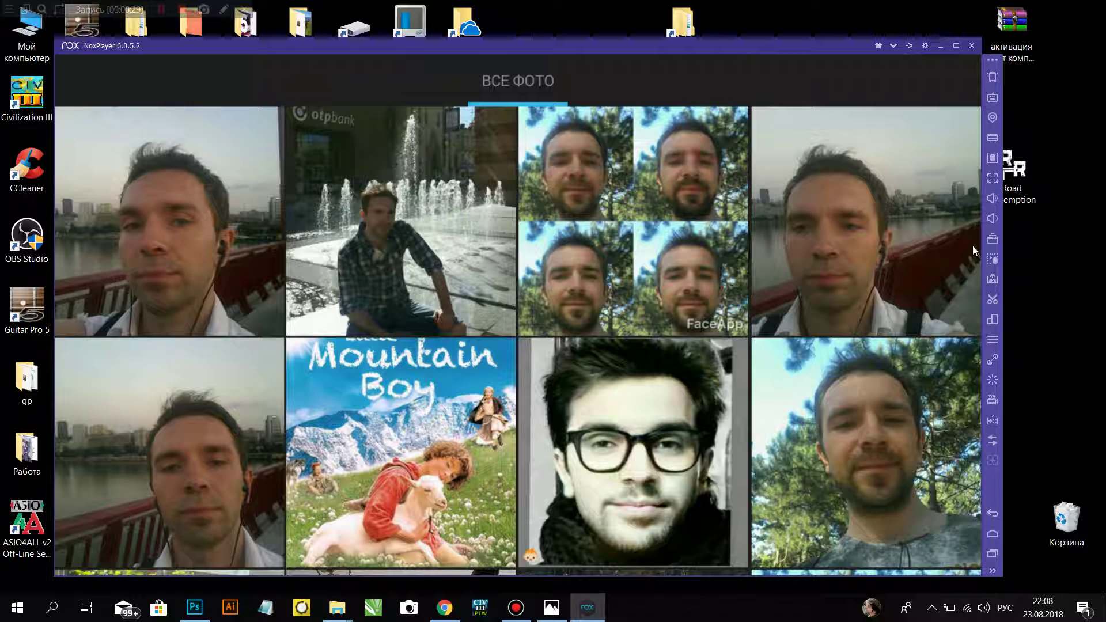
click(993, 535)
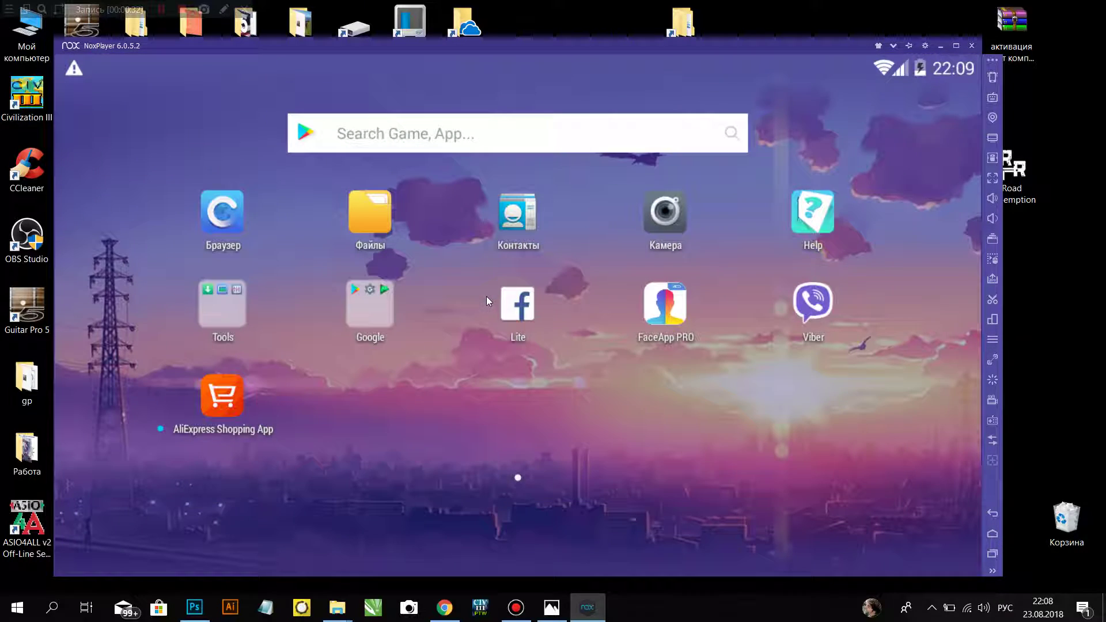
click(657, 312)
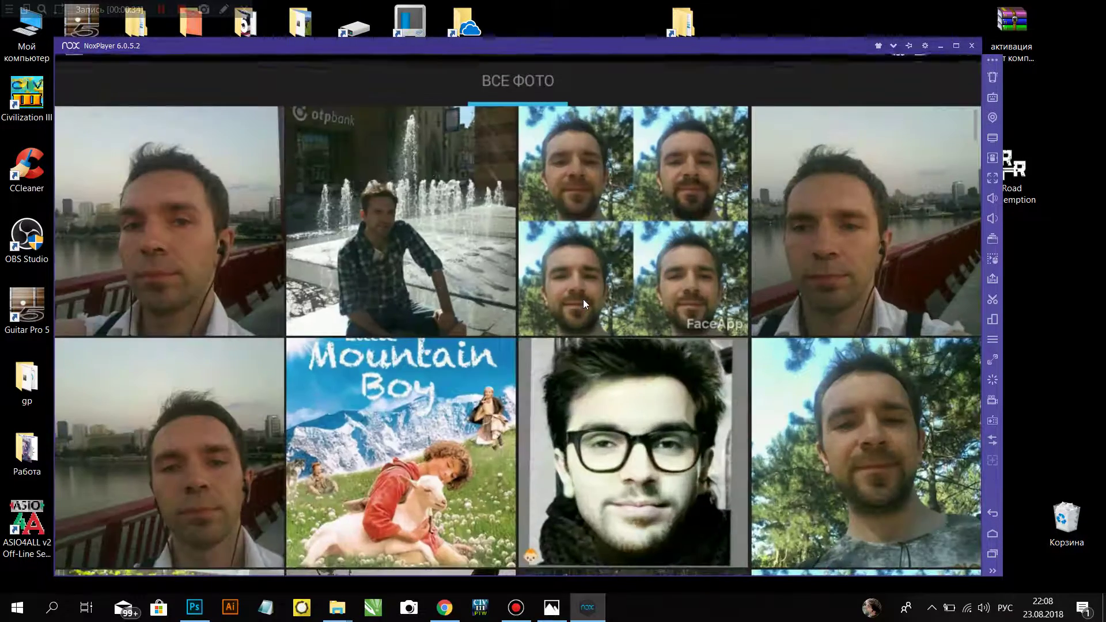
click(177, 225)
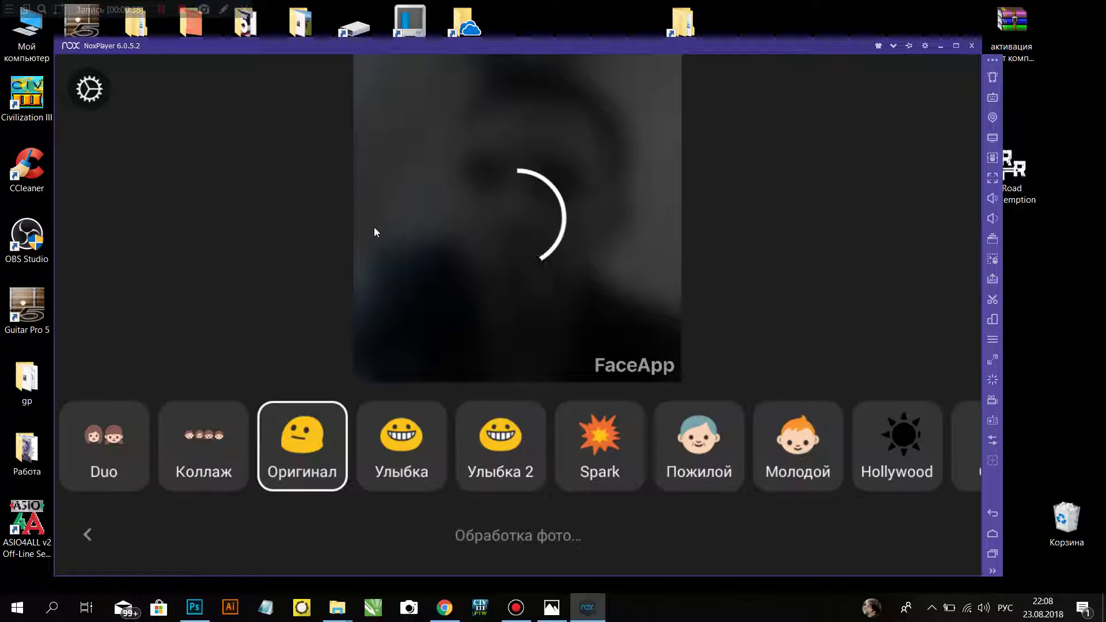
click(415, 433)
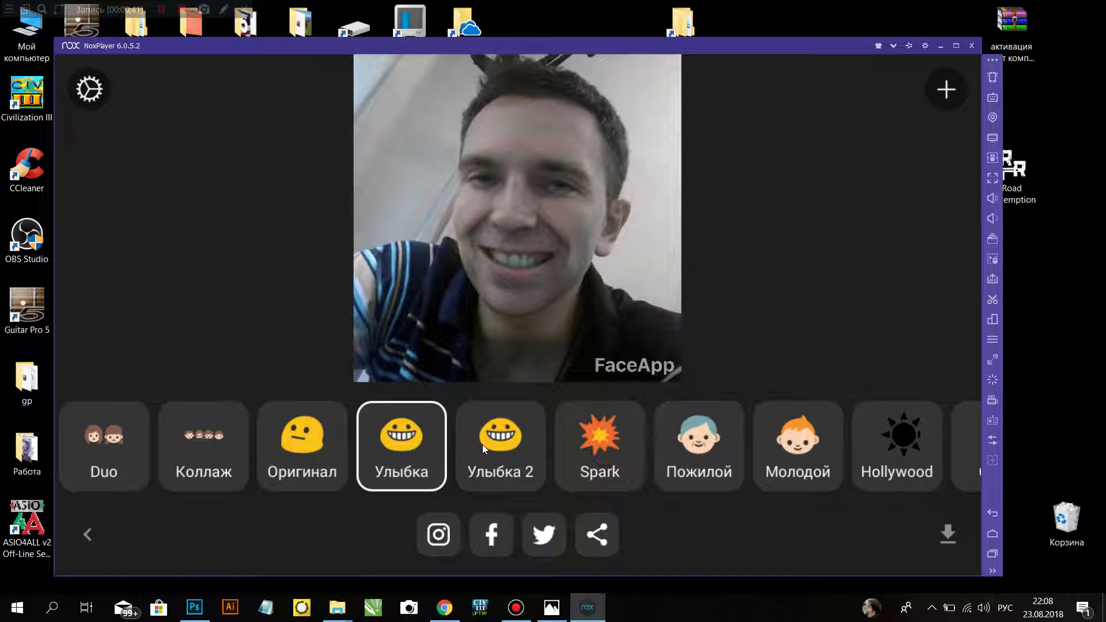
click(483, 444)
click(589, 450)
click(682, 458)
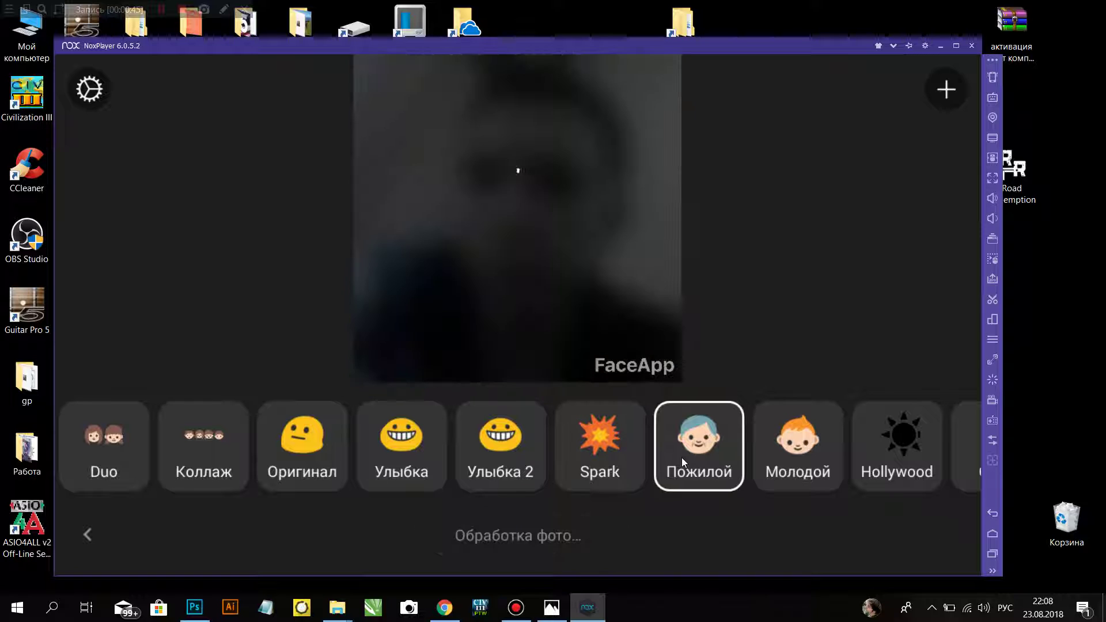
click(799, 436)
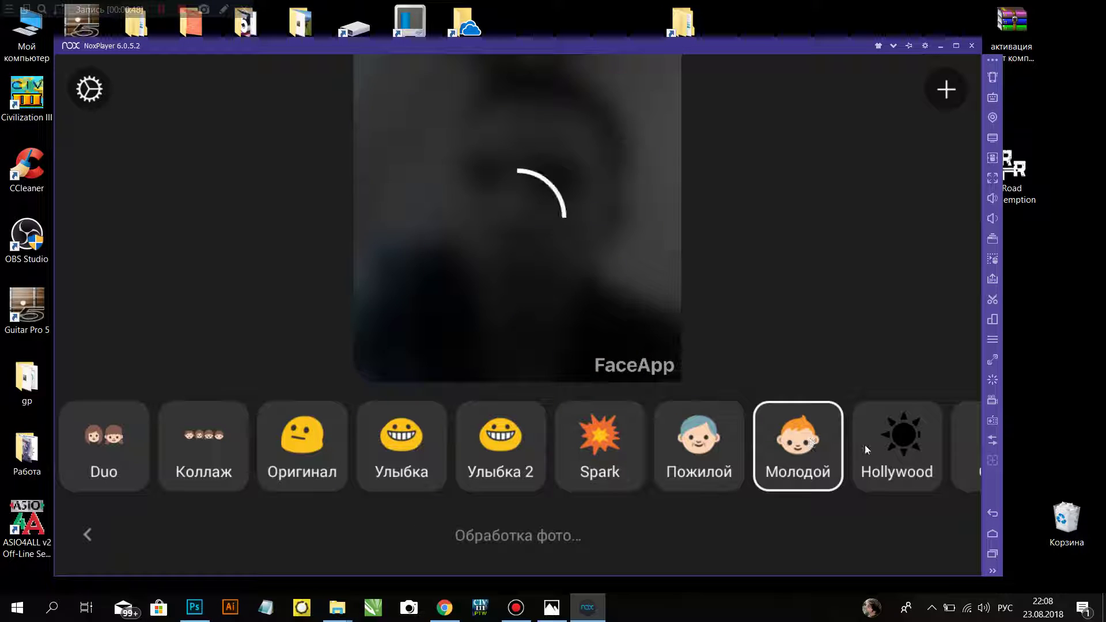
click(880, 448)
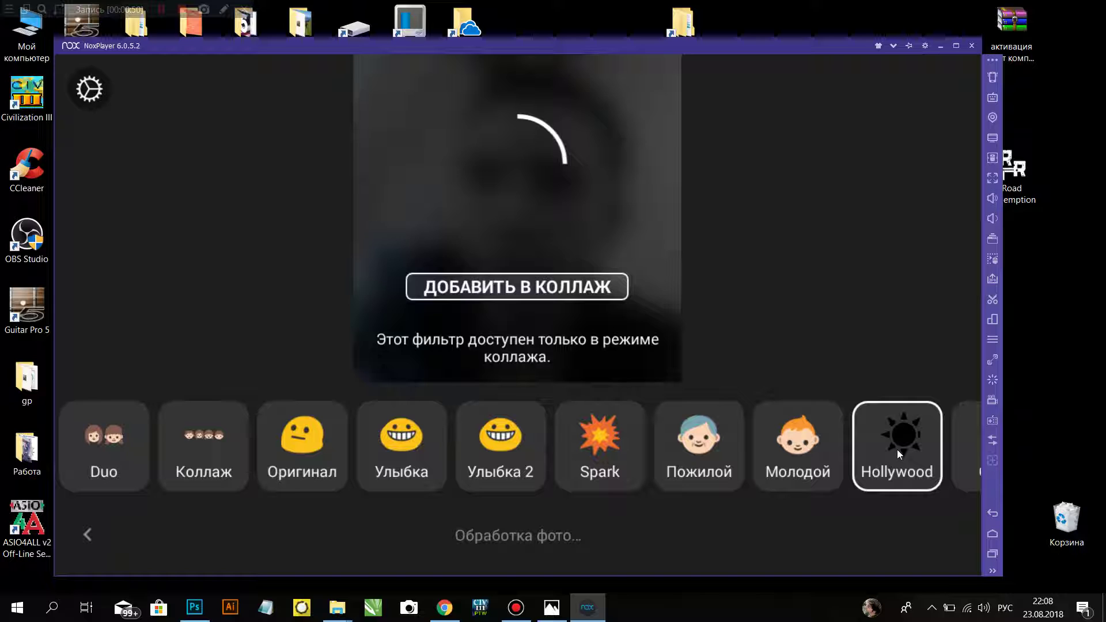
drag(897, 449, 707, 474)
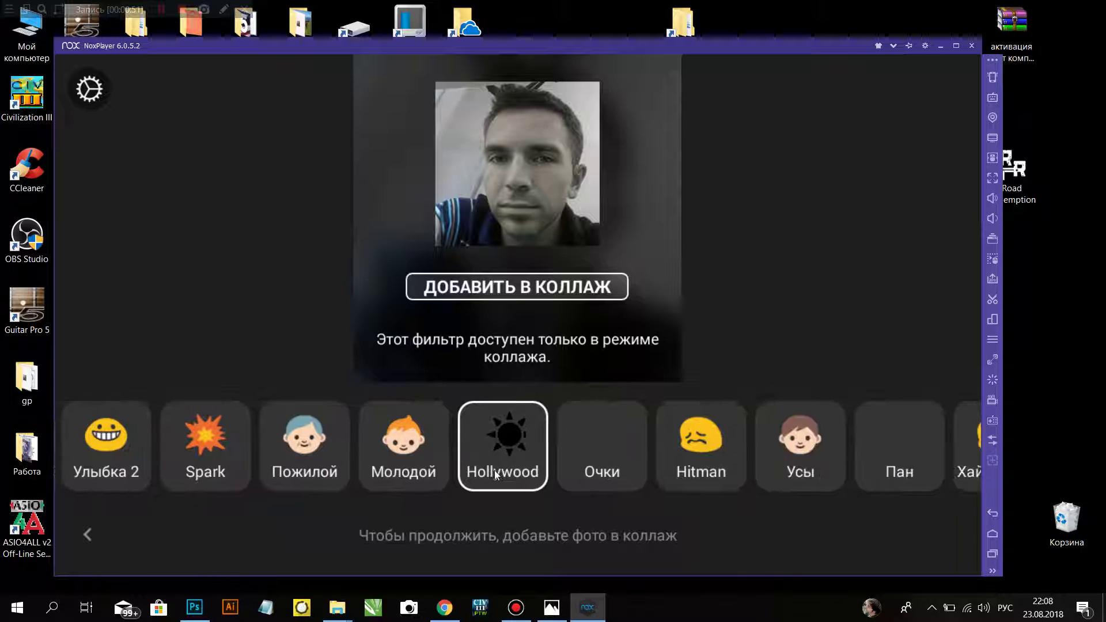
click(582, 465)
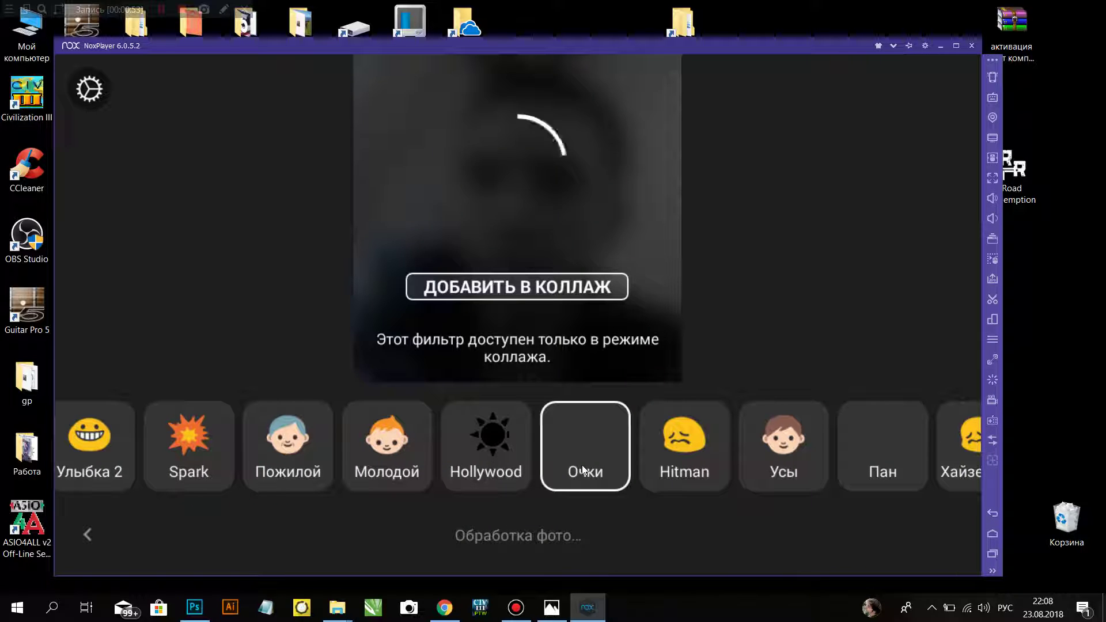
click(683, 441)
click(774, 458)
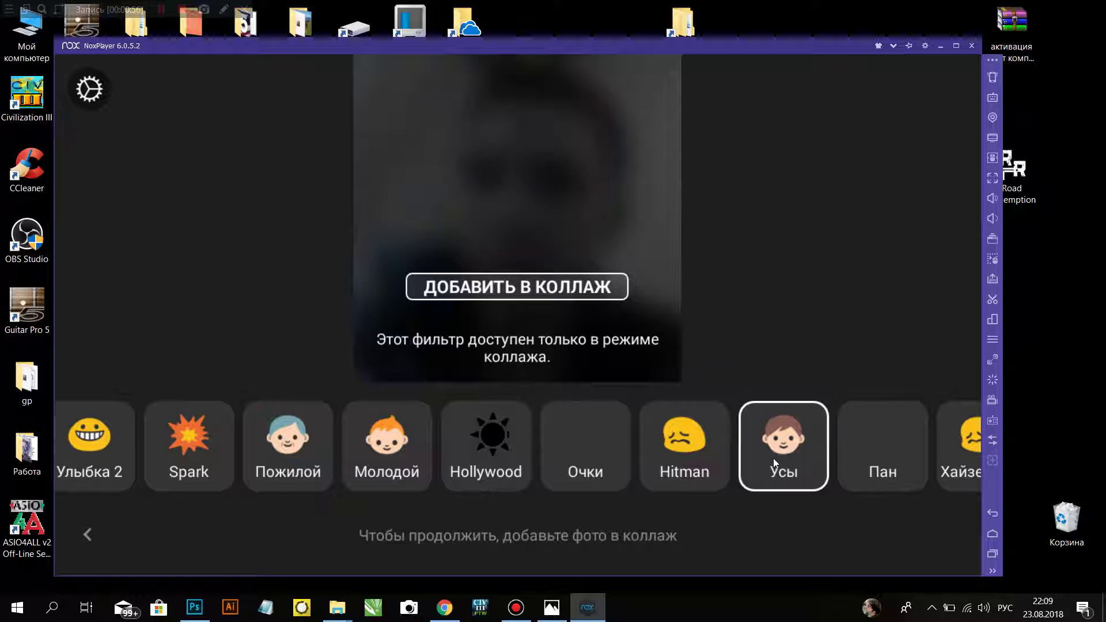
mouse_move(866, 454)
mouse_down()
mouse_move(605, 495)
mouse_move(545, 478)
mouse_up()
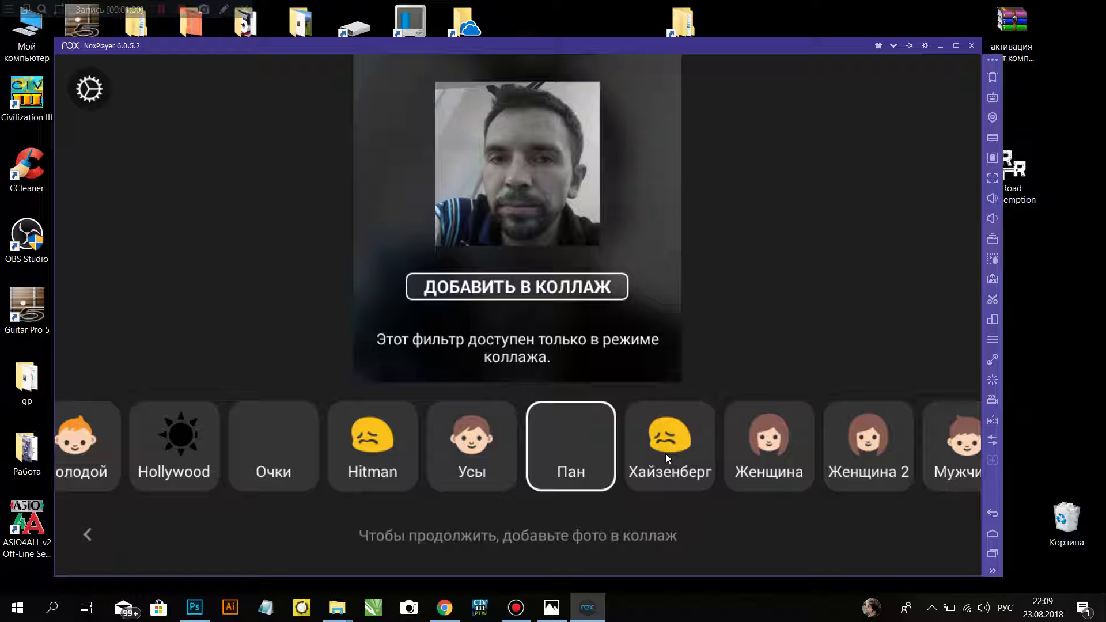
click(706, 447)
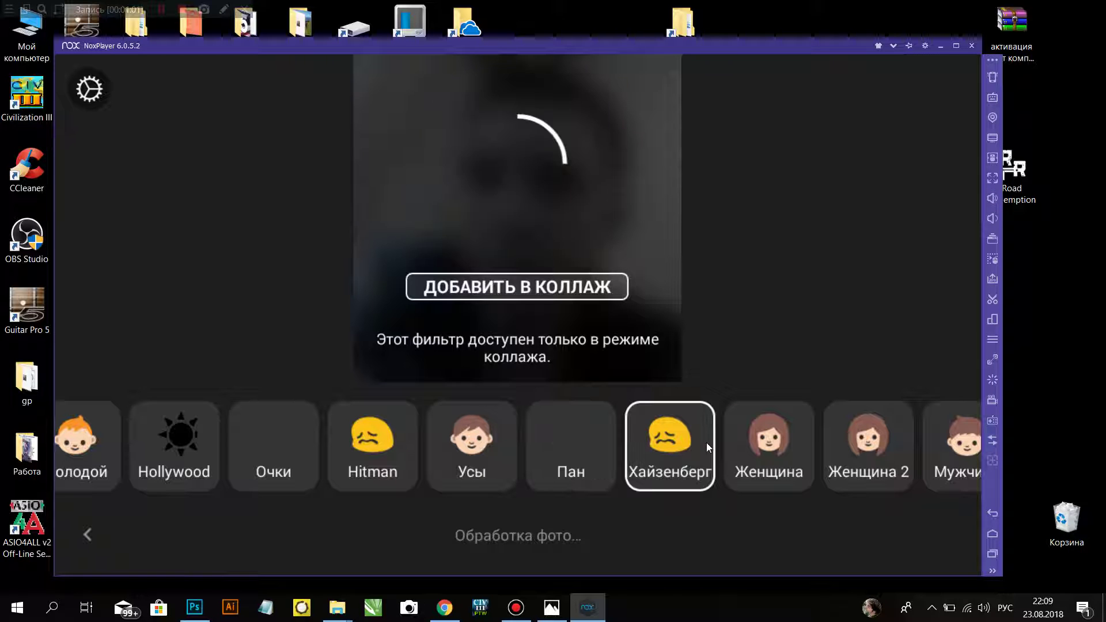
click(767, 443)
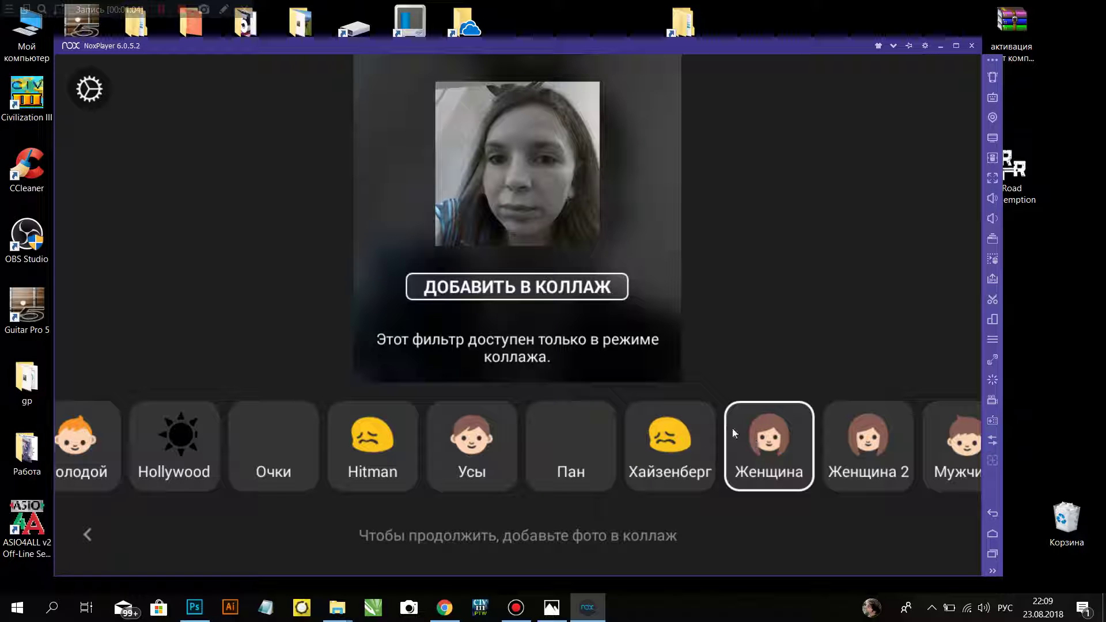
click(849, 431)
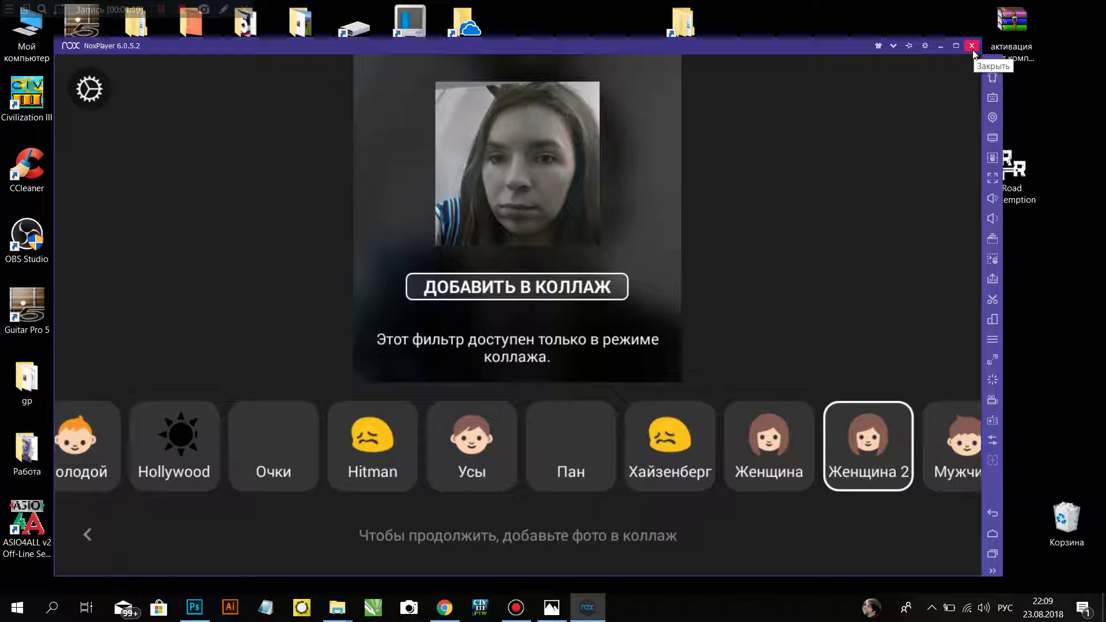
drag(917, 455, 882, 455)
click(926, 418)
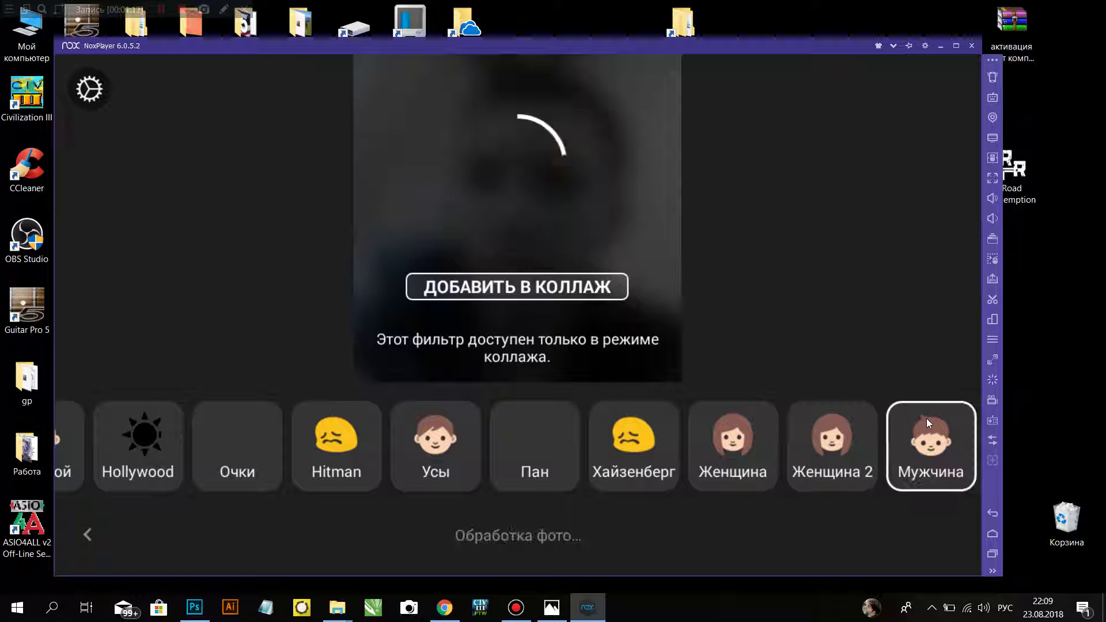
click(992, 535)
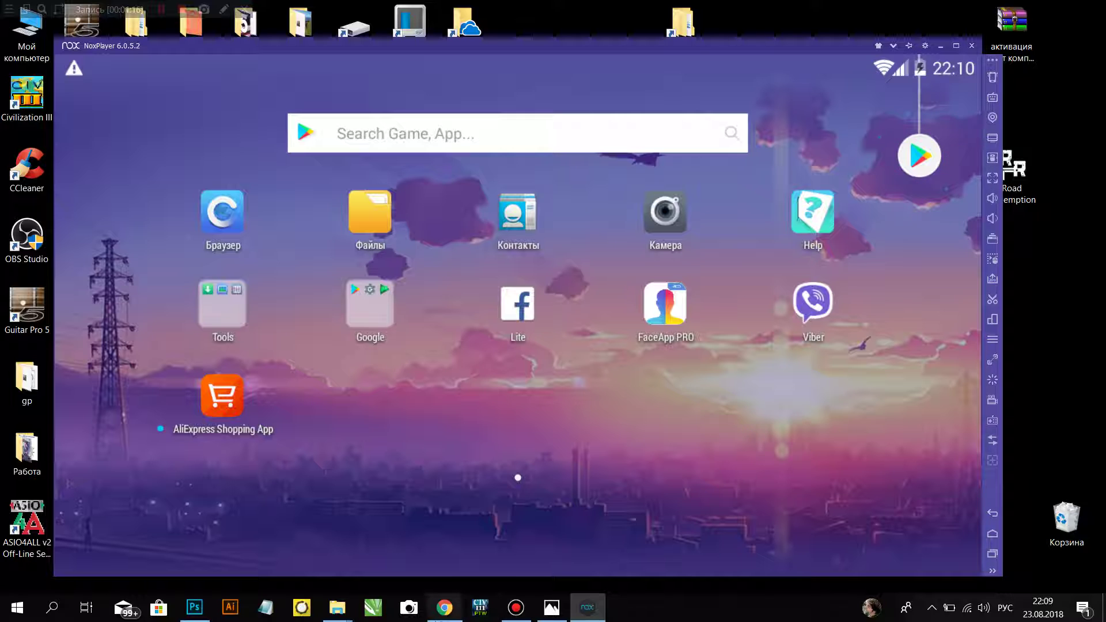
click(444, 608)
- Save the blue-sky selfie from Telegram's Absolut chat to disk as a JPEG
click(358, 12)
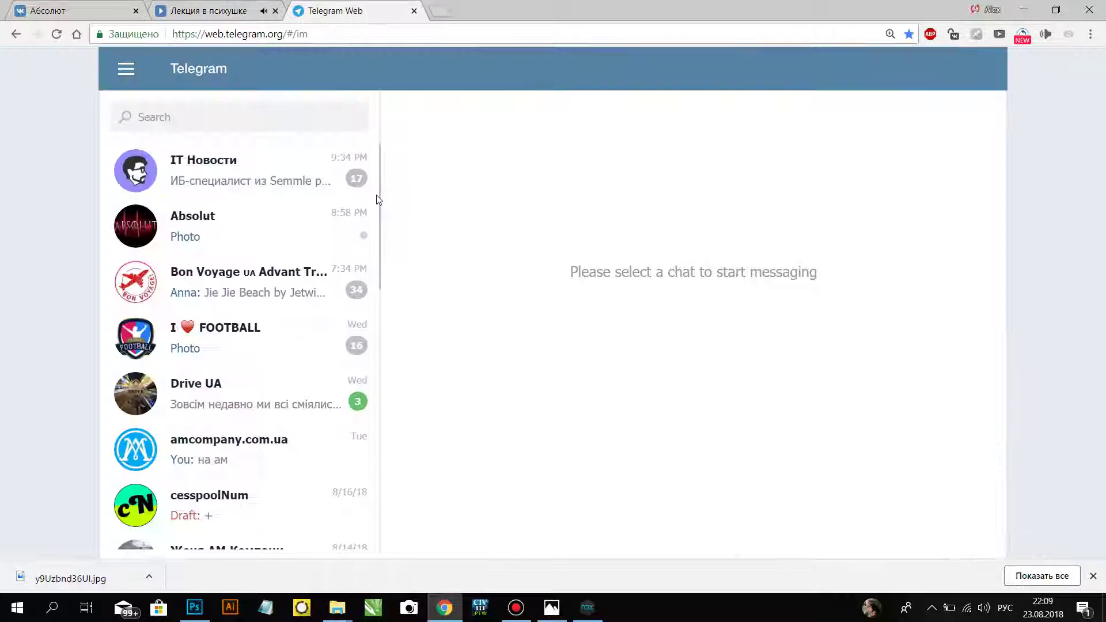
click(281, 245)
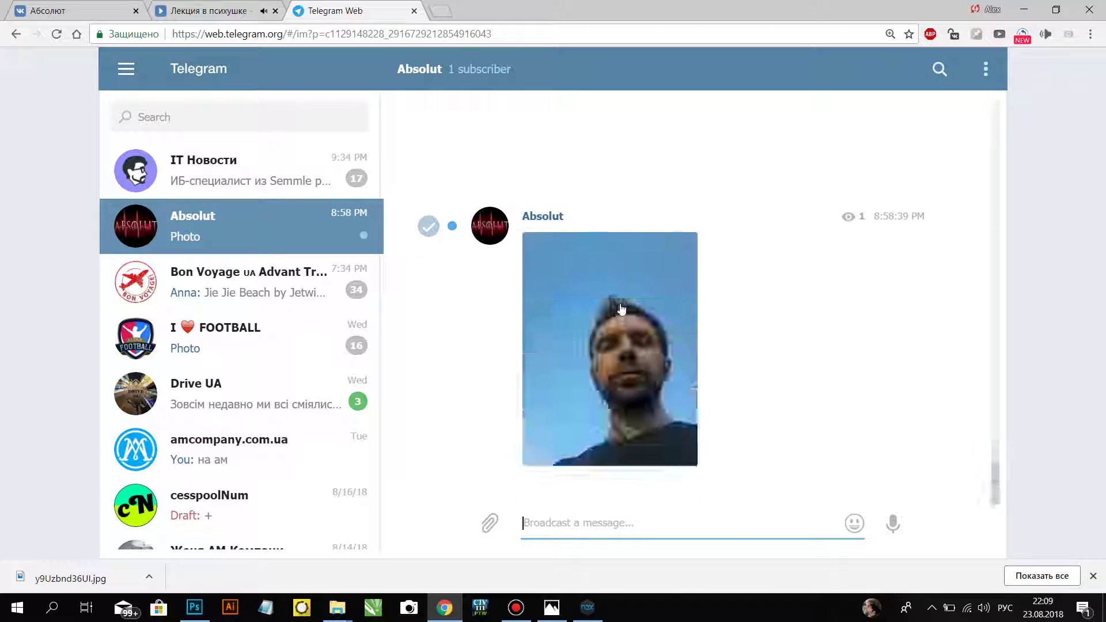
click(618, 313)
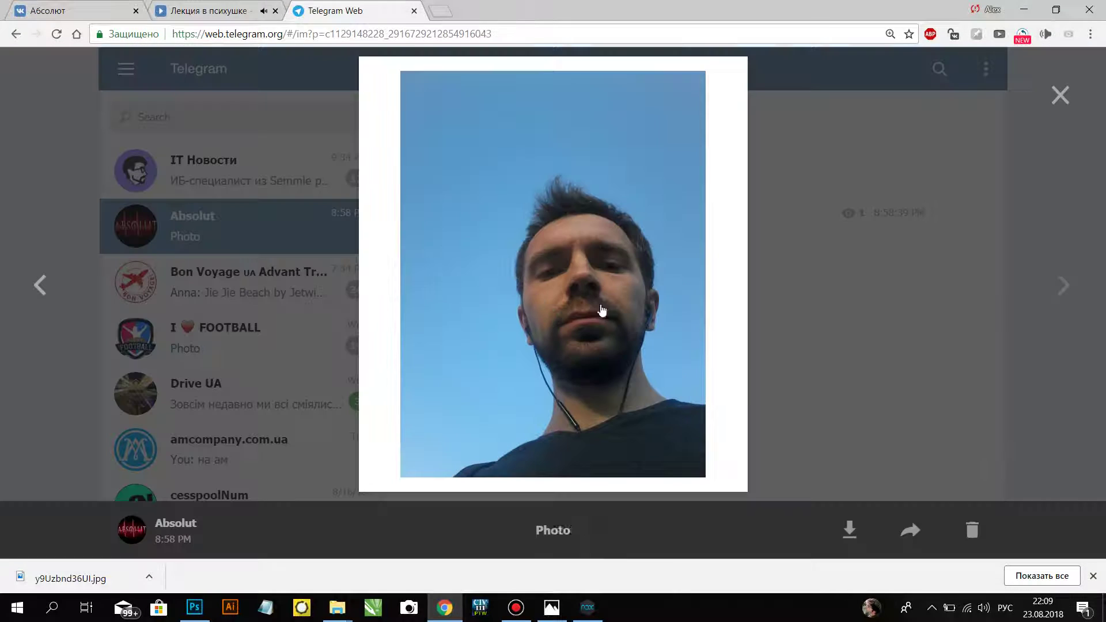
right_click(514, 266)
click(558, 290)
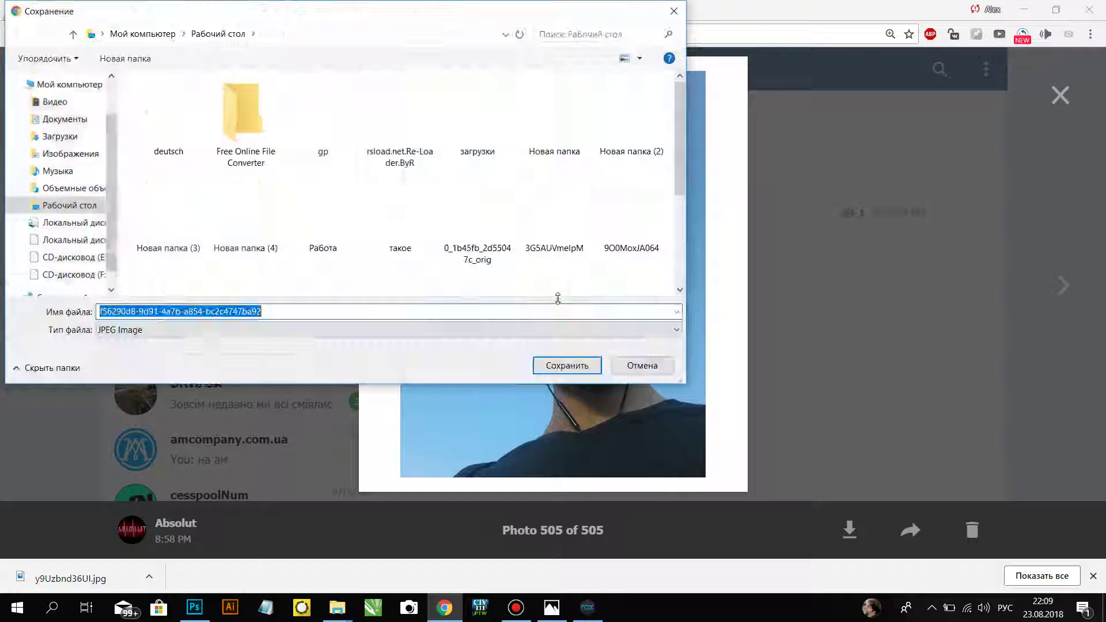
click(567, 366)
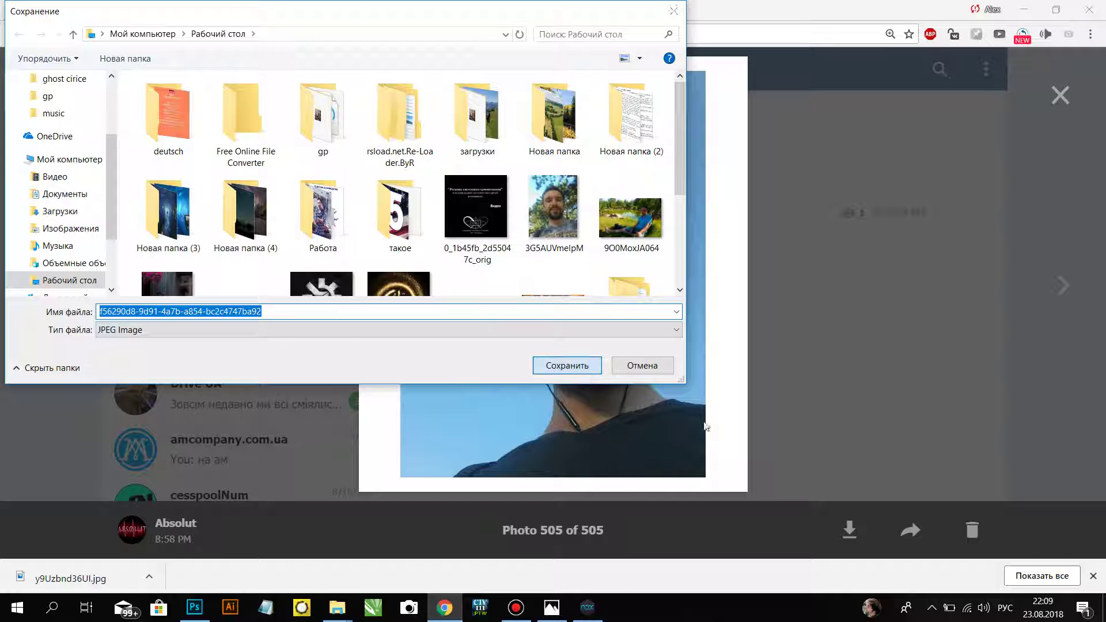
- Move the saved JPEG aside on the desktop, close the Telegram photo viewer, and bring NoxPlayer forward
click(1103, 605)
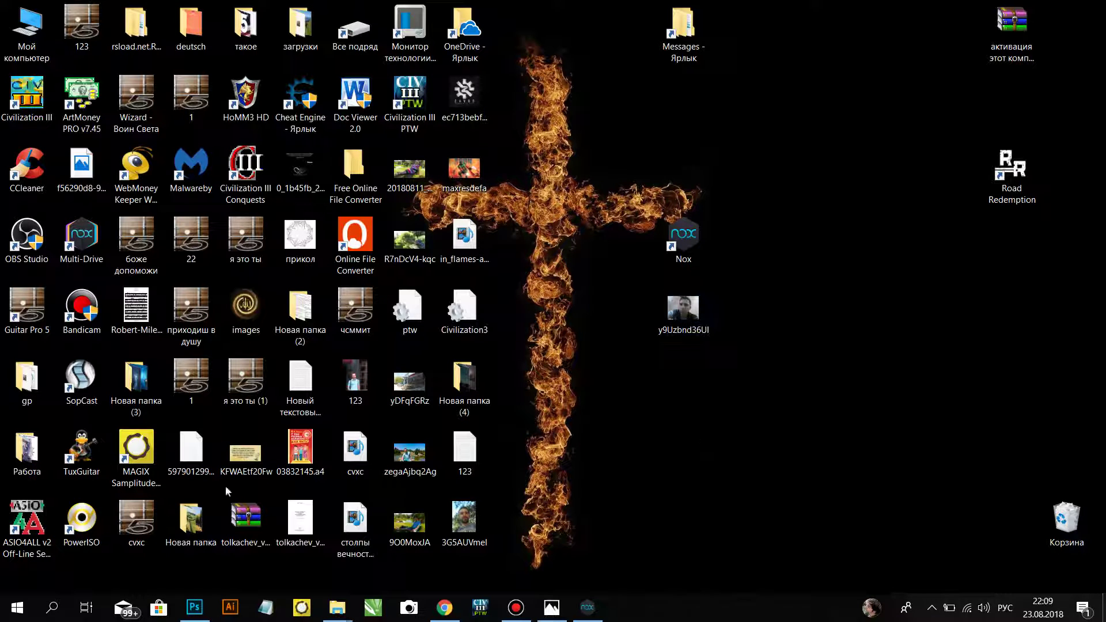
drag(81, 167, 679, 400)
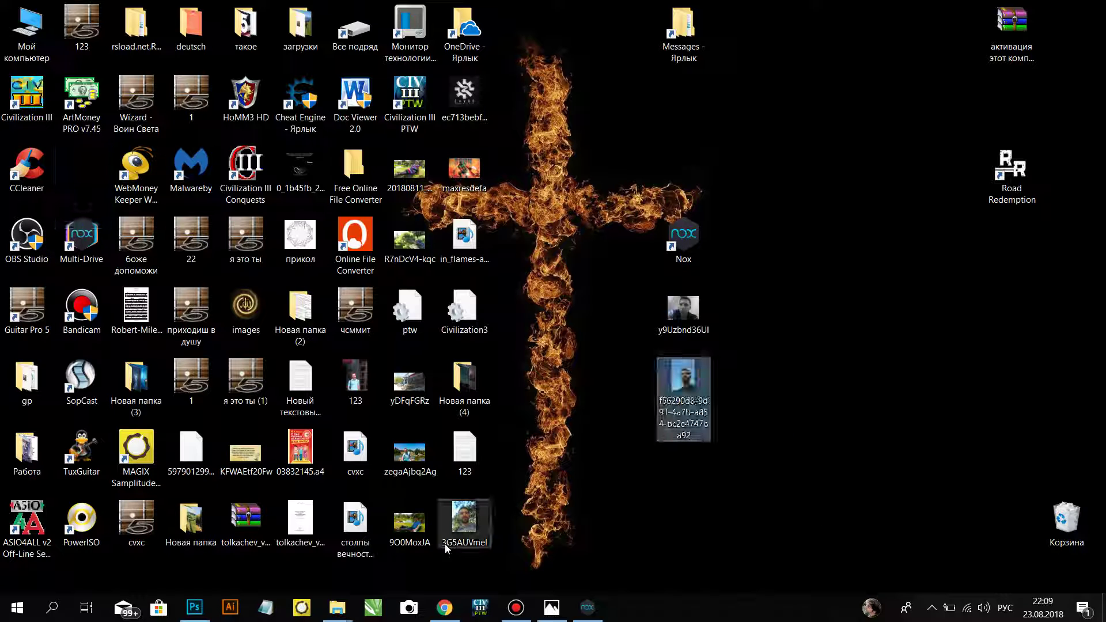
click(445, 608)
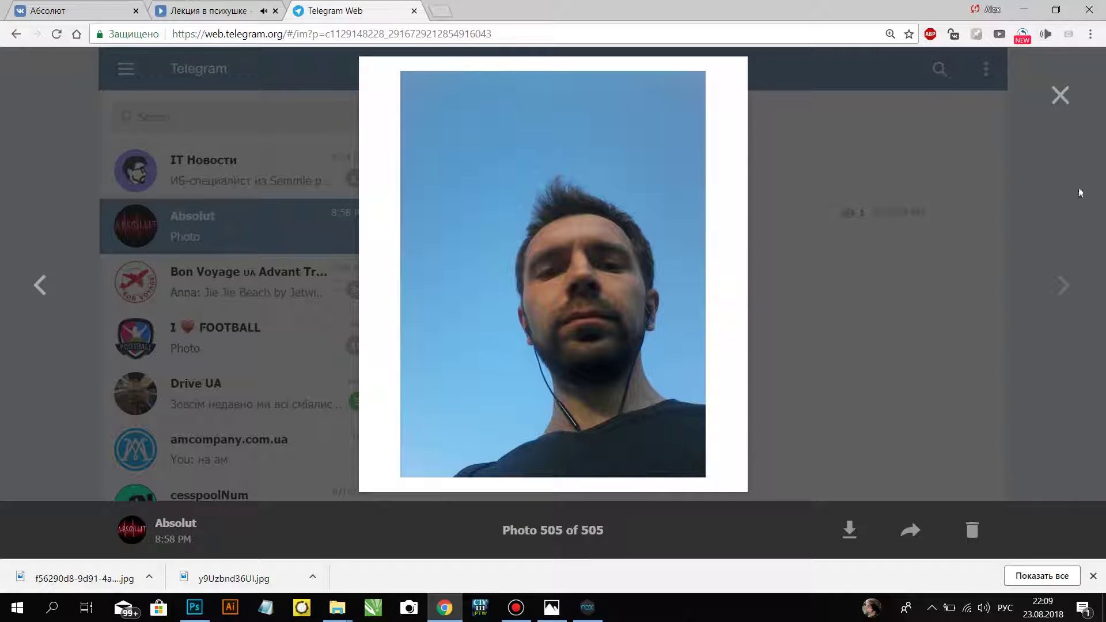
click(1054, 129)
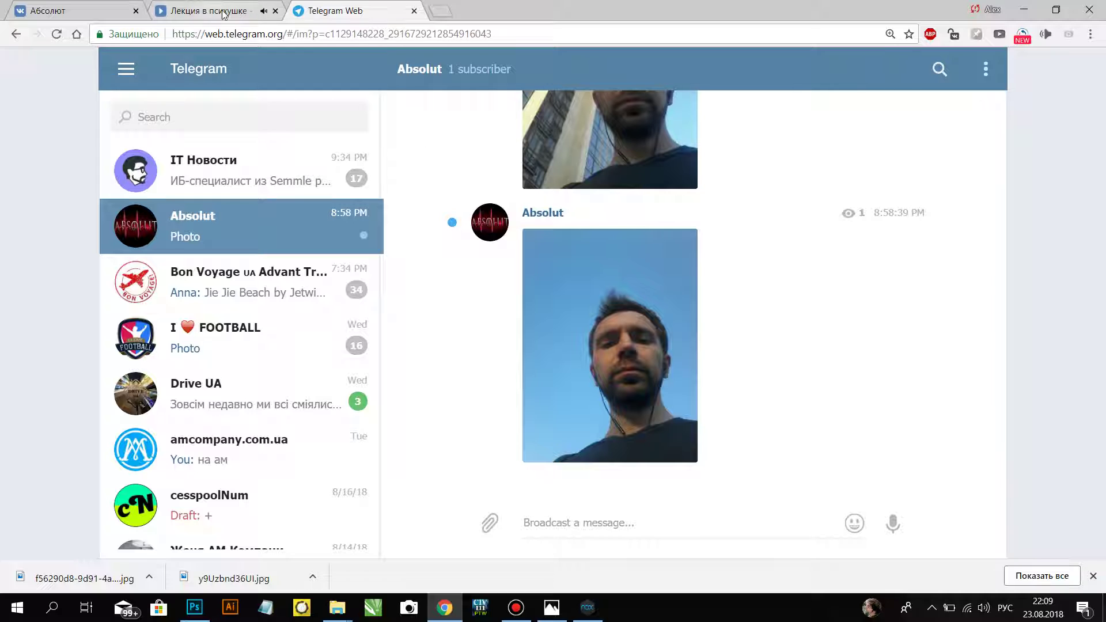
mouse_move(610, 337)
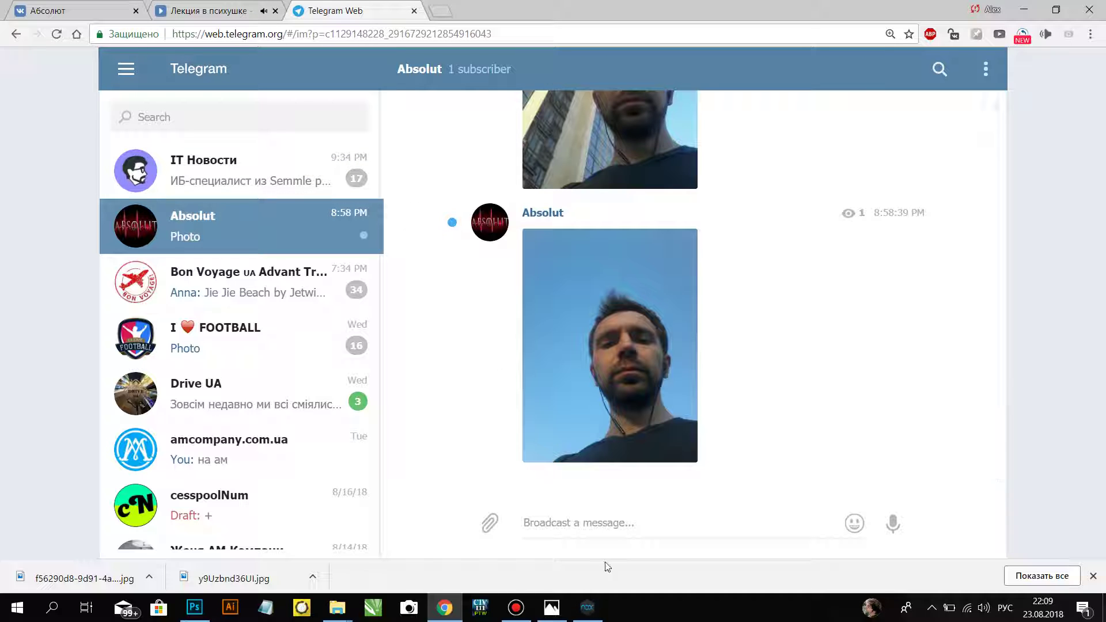
click(587, 607)
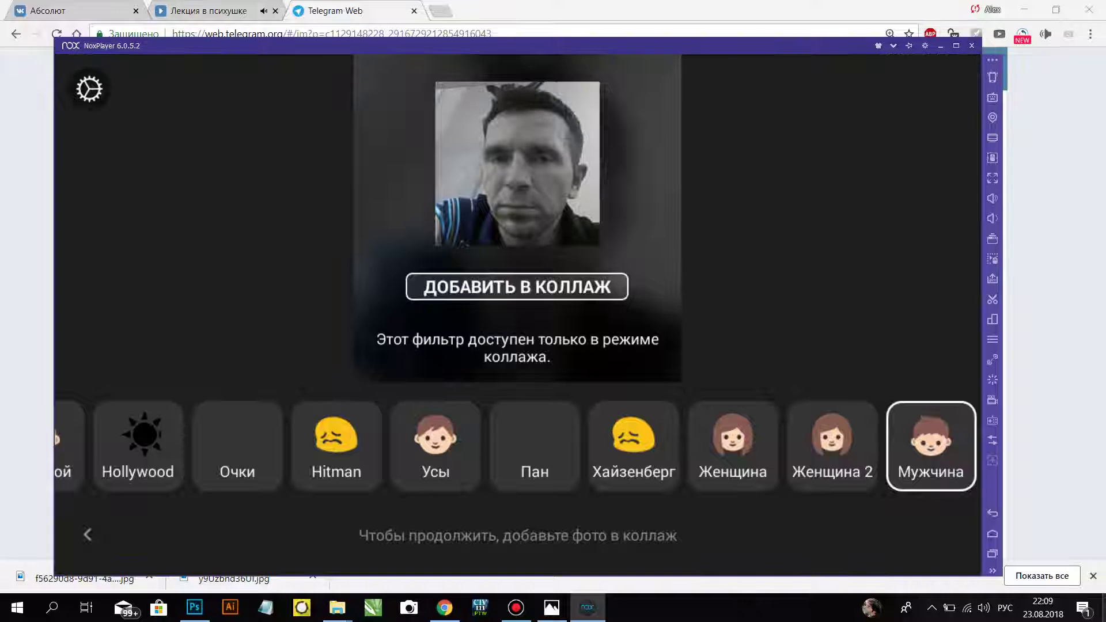
- Launch FaceApp and return to its all-photos gallery
click(599, 599)
click(602, 596)
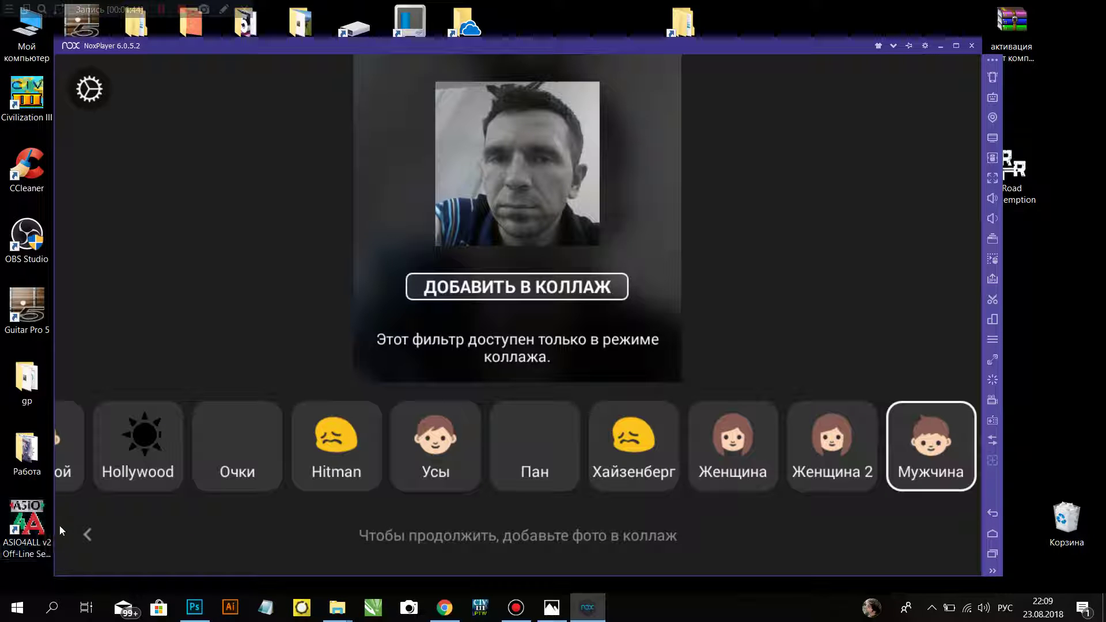
click(83, 536)
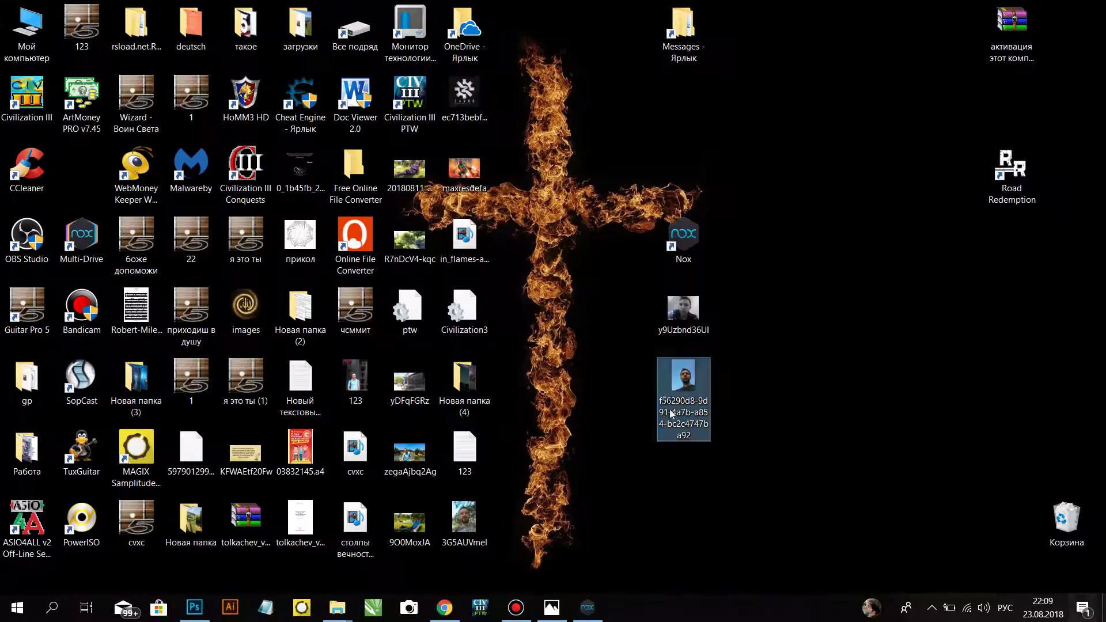
- Drop the downloaded selfie into NoxPlayer and relaunch FaceApp from the home screen to refresh it
mouse_move(671, 414)
mouse_down()
mouse_move(596, 609)
mouse_move(558, 383)
mouse_move(435, 304)
mouse_up()
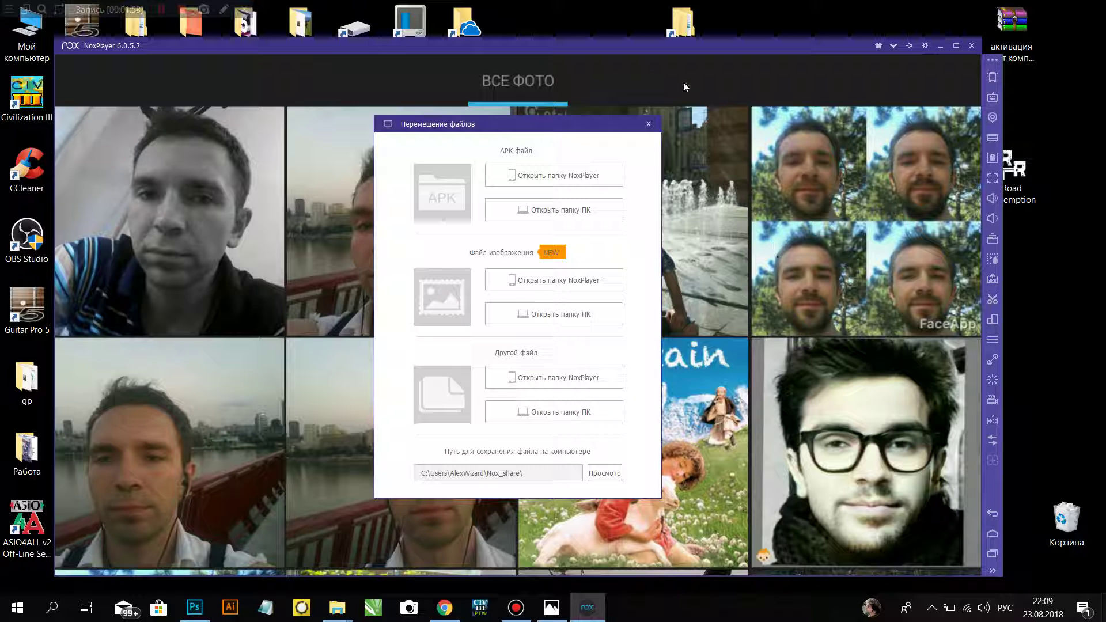
click(650, 125)
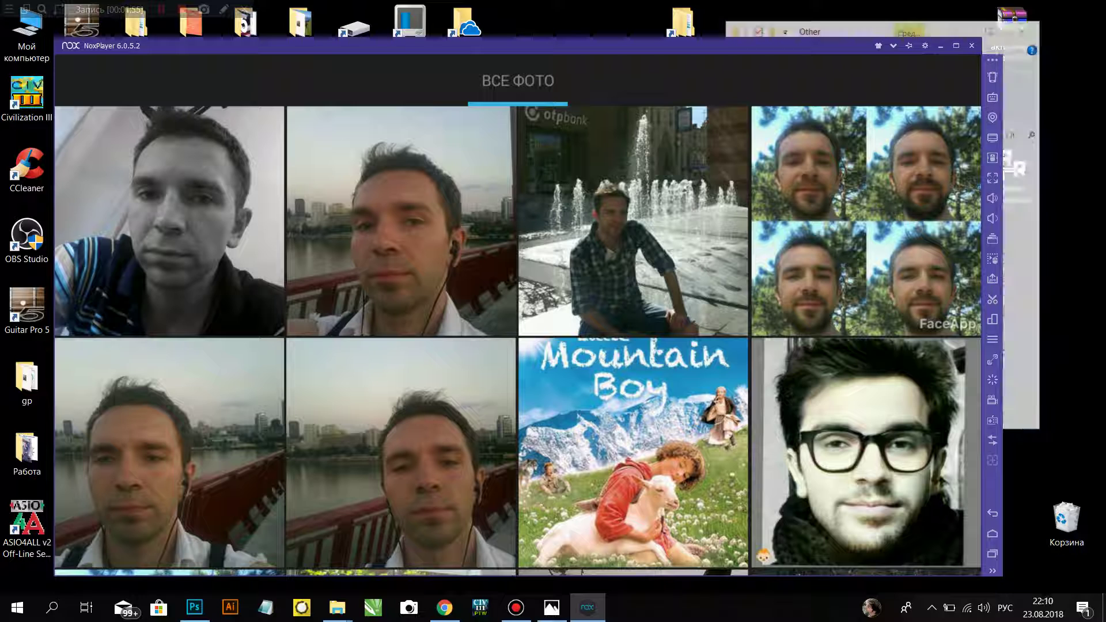
click(990, 537)
click(664, 340)
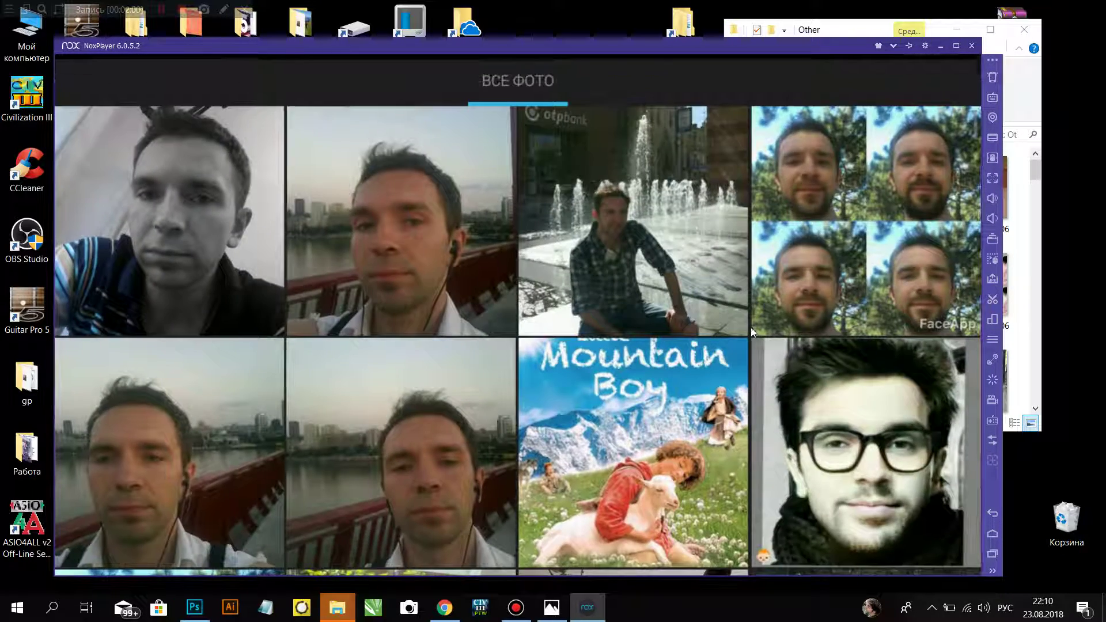
- Open the blue-sky selfie and preview the Улыбка, Улыбка 2, Spark, Пожилой and Молодой filters
click(209, 236)
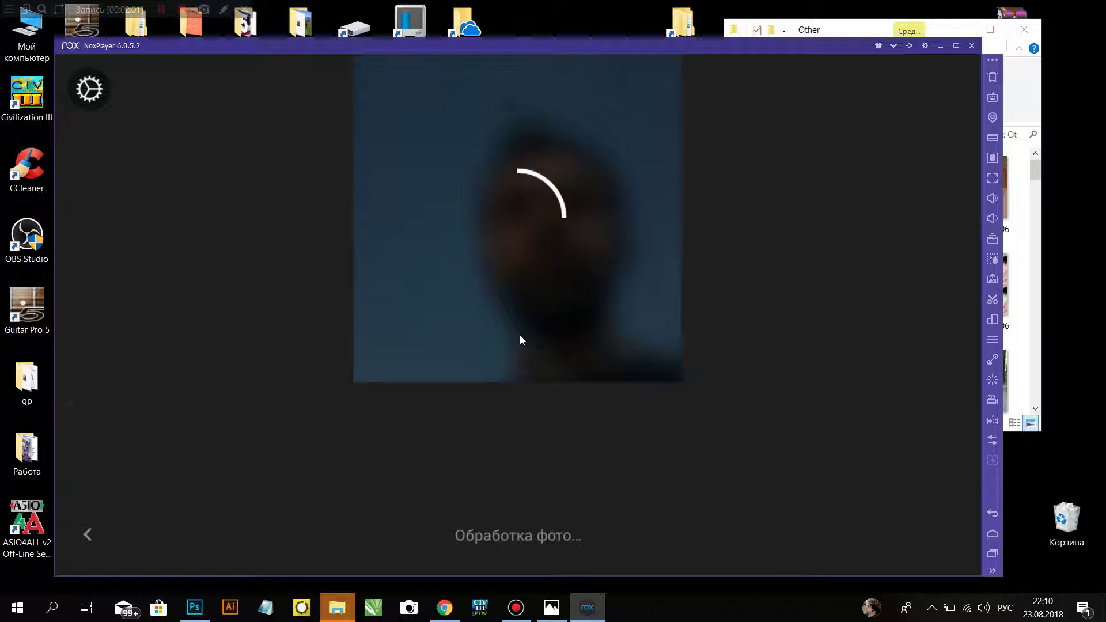
click(415, 416)
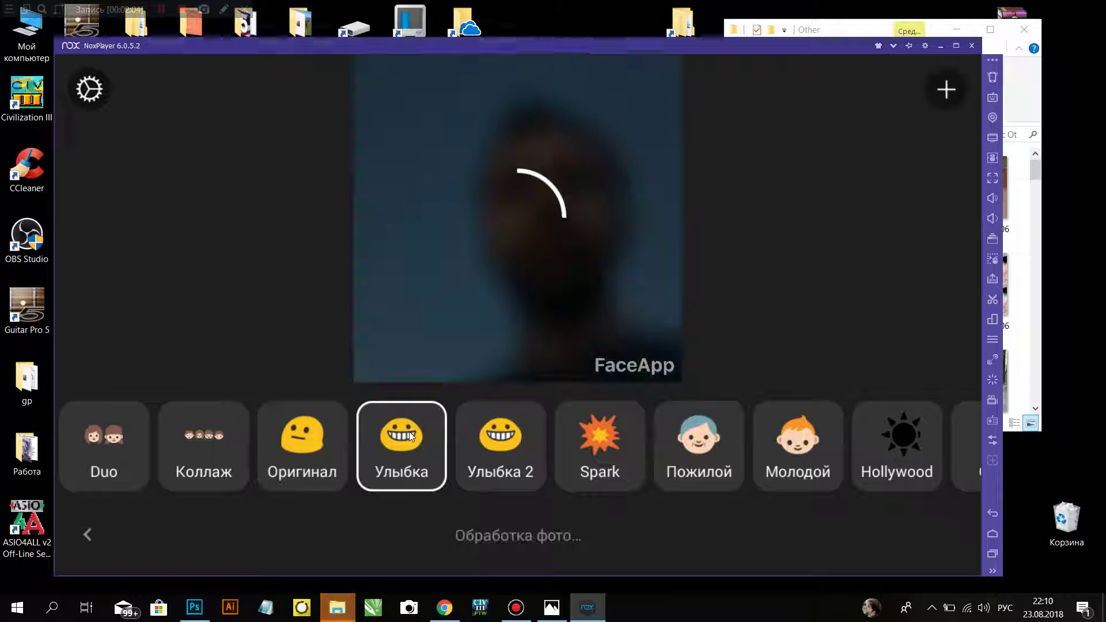
click(496, 444)
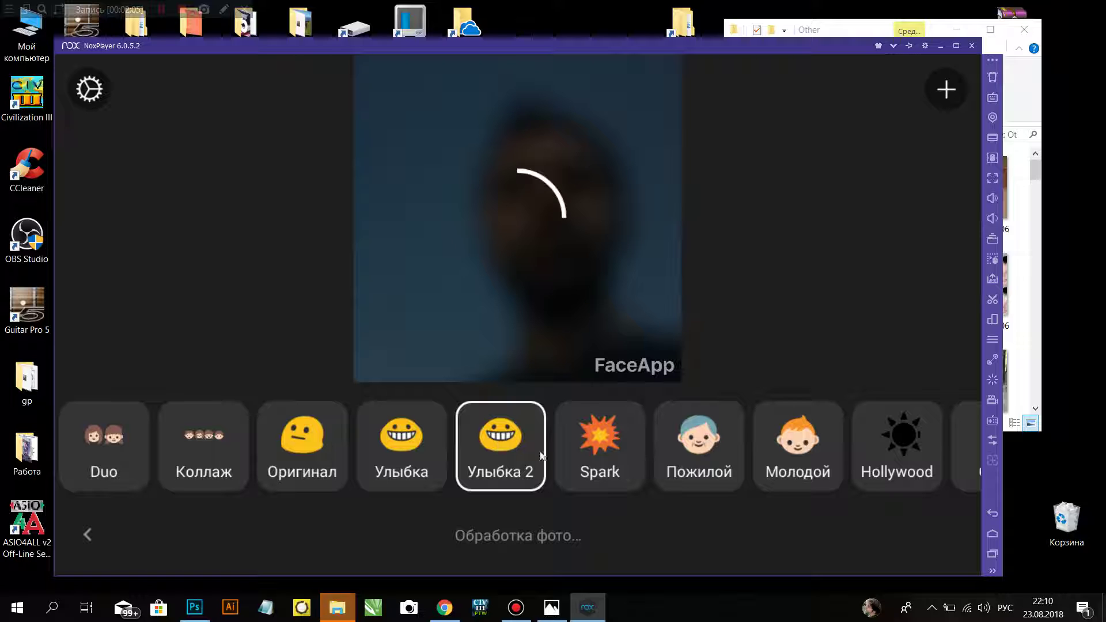
click(614, 450)
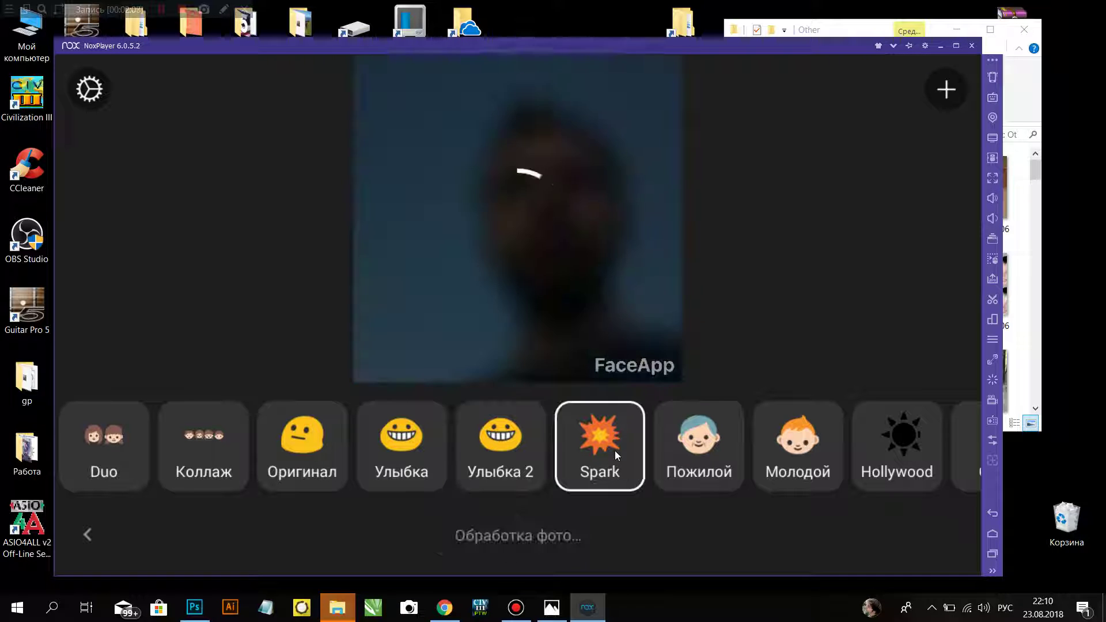
click(697, 451)
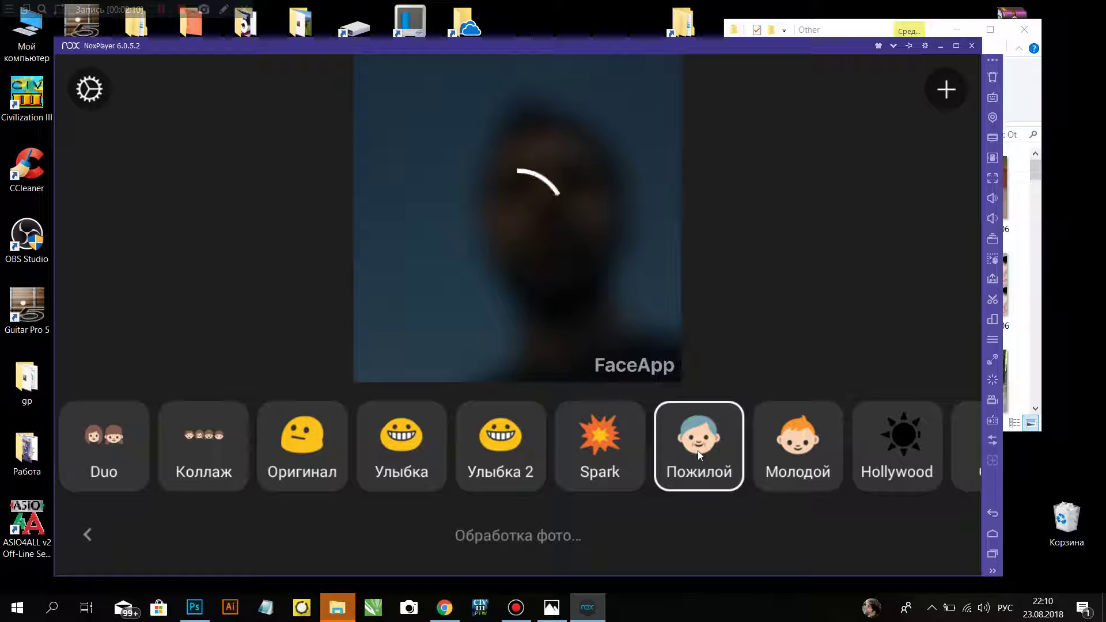
click(798, 437)
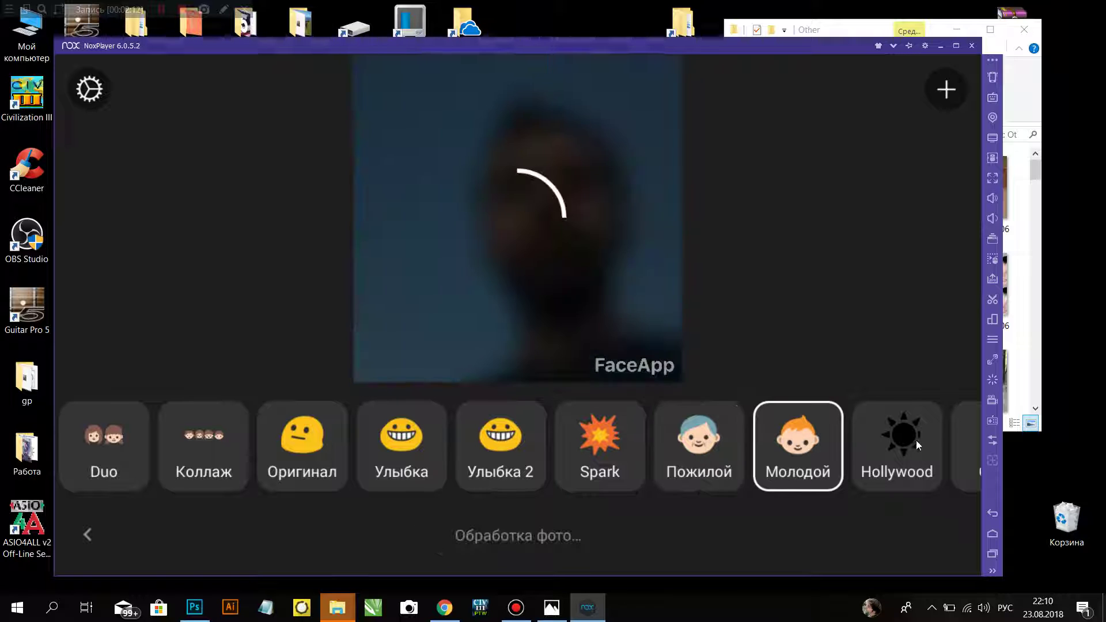
drag(915, 443, 566, 473)
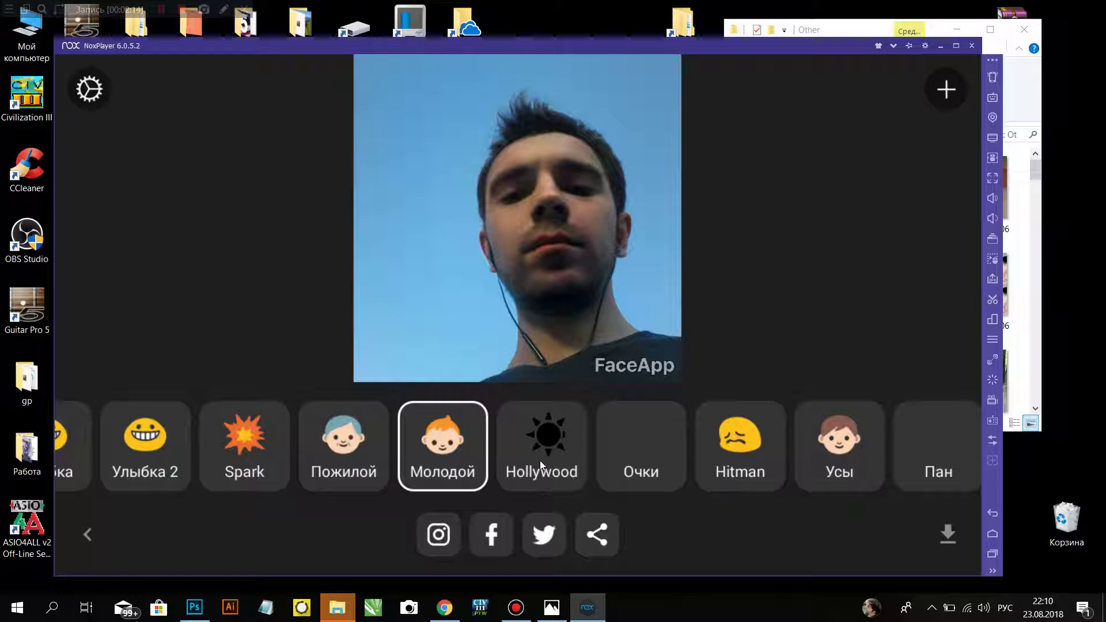
- Preview Hollywood, Очки, Hitman, Усы, Пан and Хайзенберг, ending on Пан
click(542, 463)
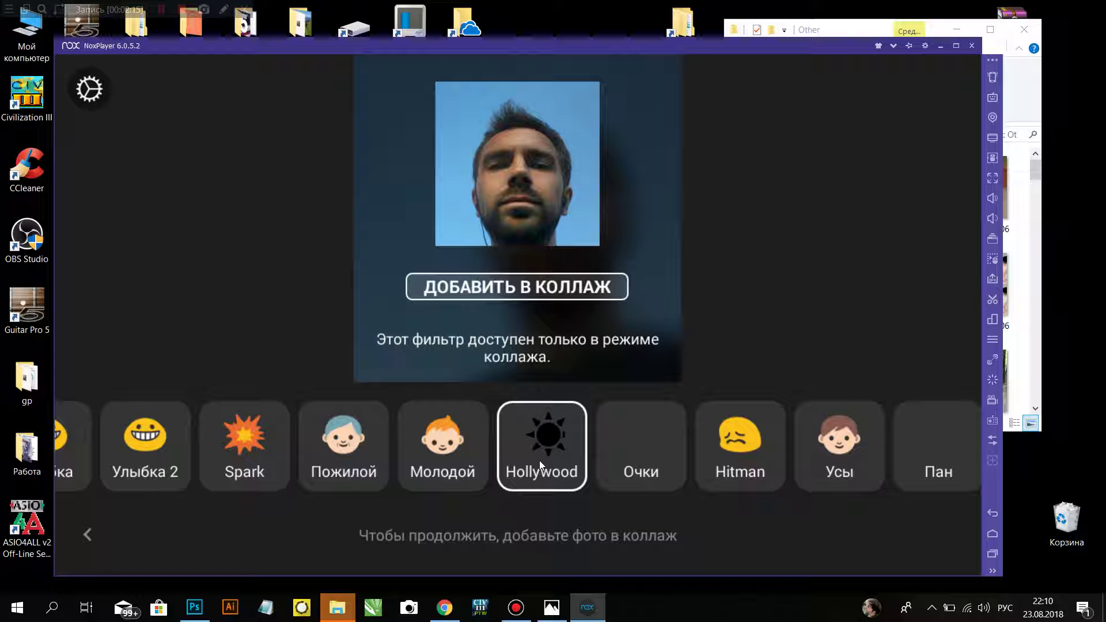
click(624, 458)
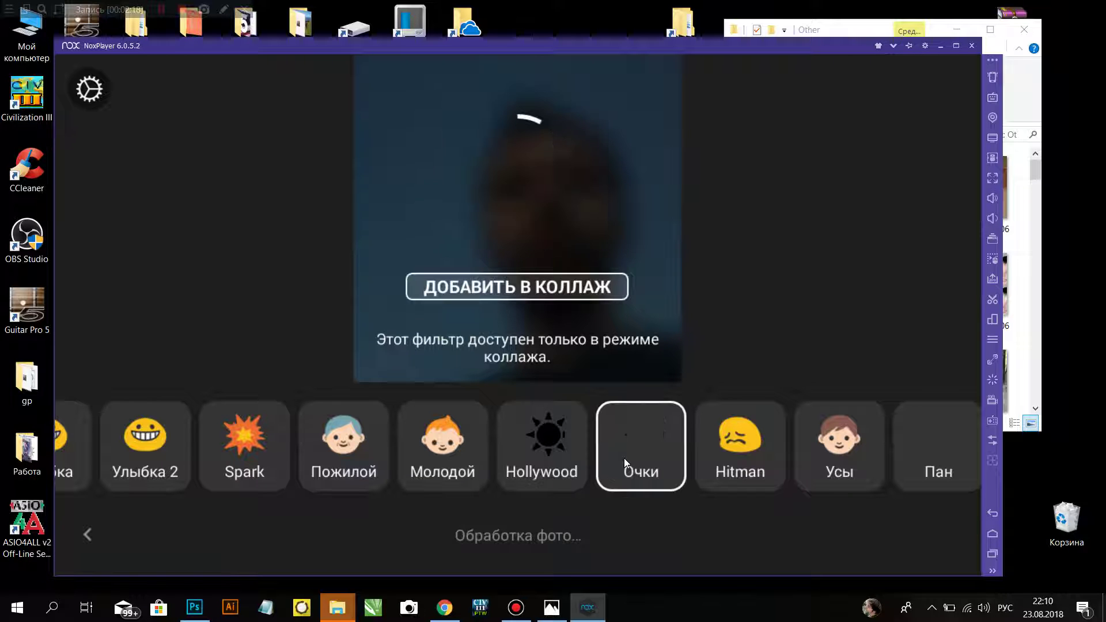
click(749, 459)
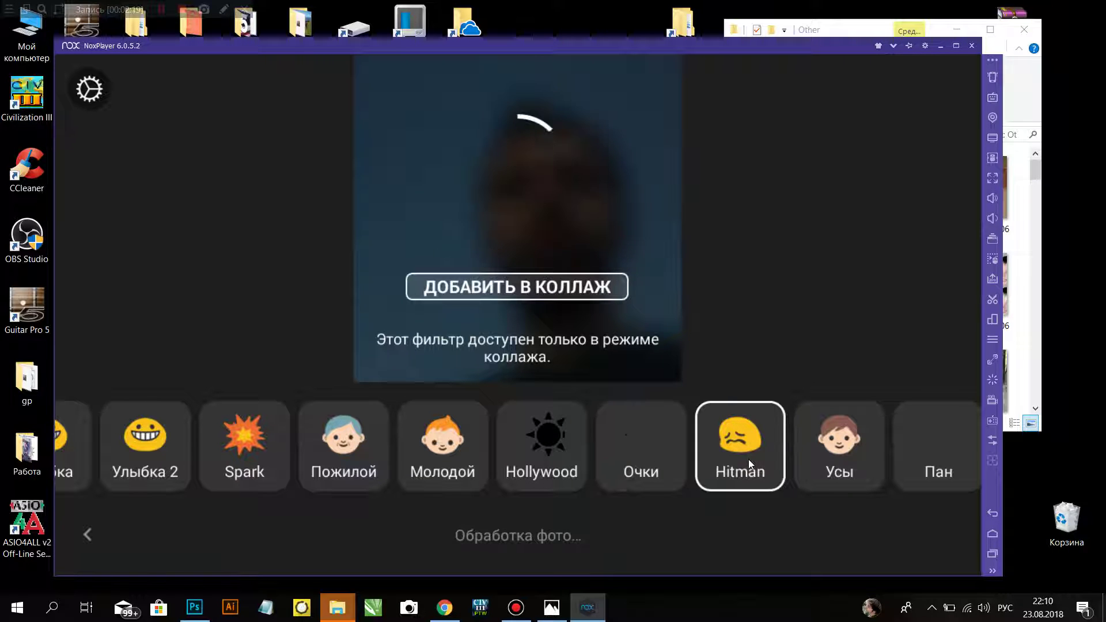
click(830, 448)
drag(876, 454, 443, 482)
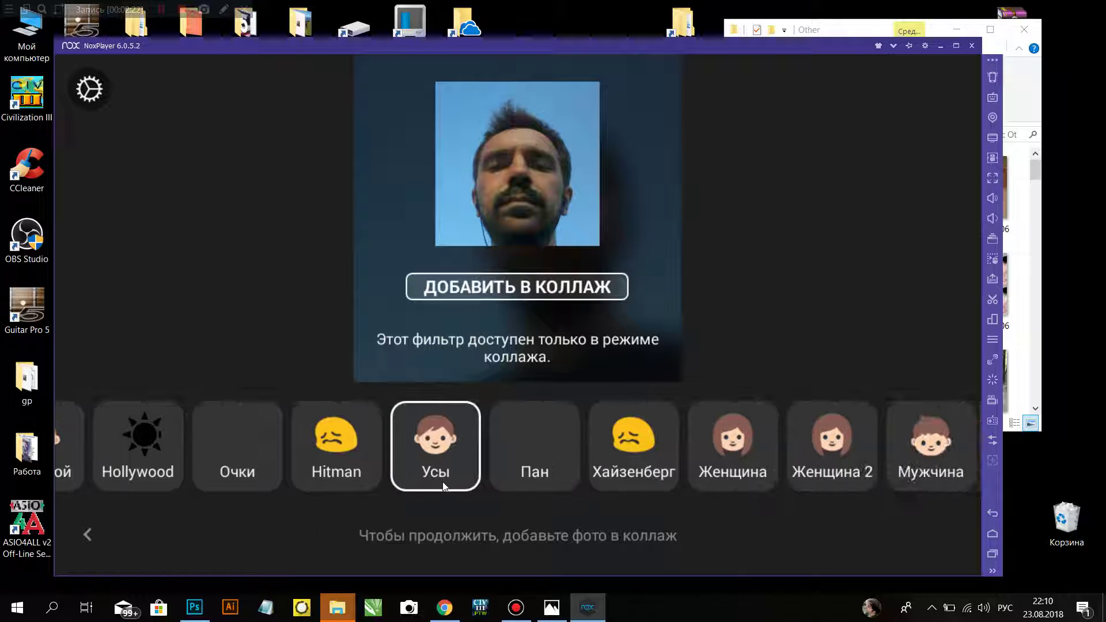
click(544, 464)
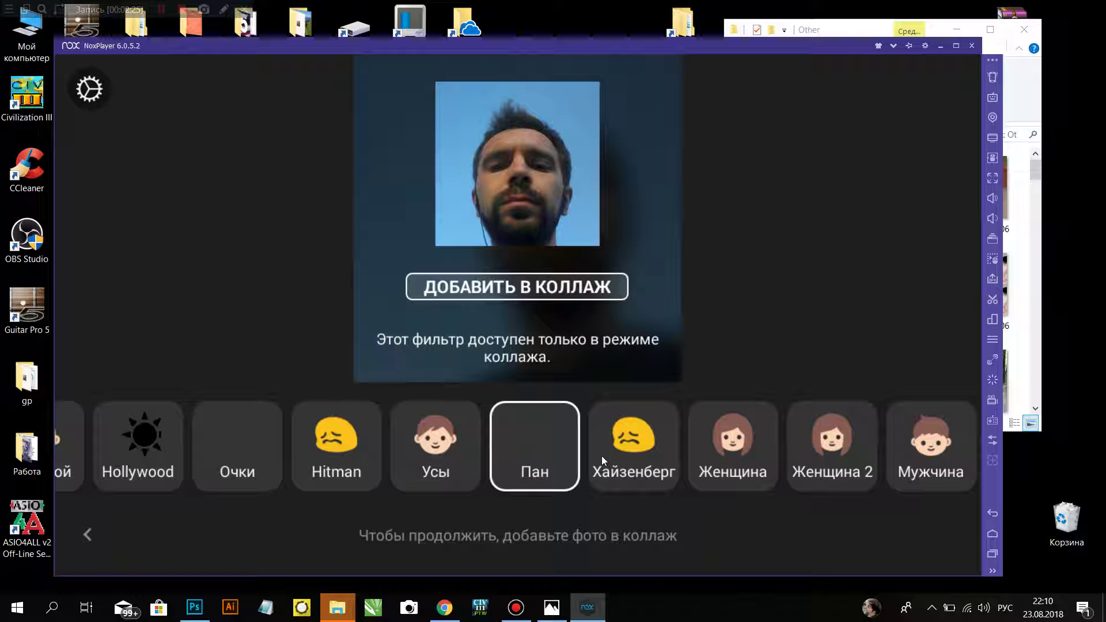
click(635, 451)
click(559, 454)
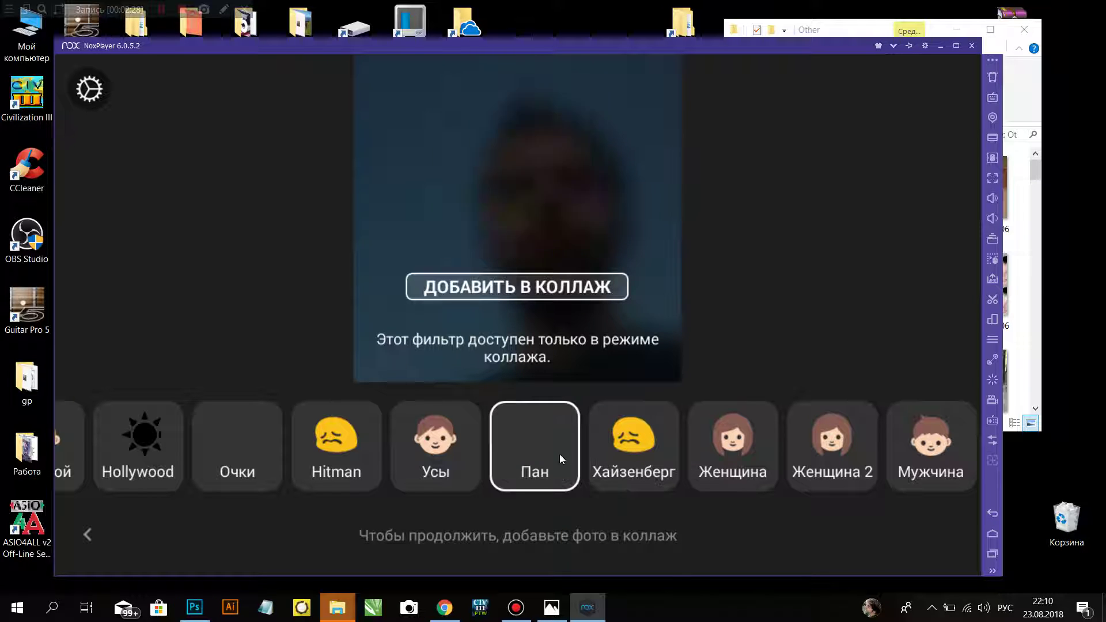
- Start a collage from the Пан selfie, fill cells, and set the bottom-left cell to Hollywood
click(539, 294)
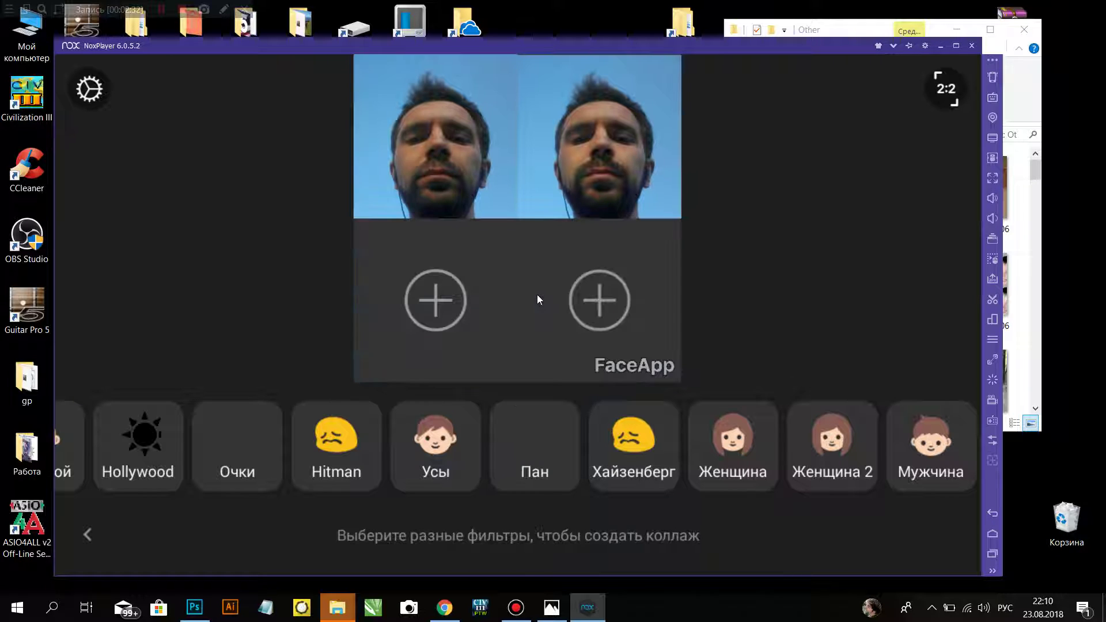
click(439, 321)
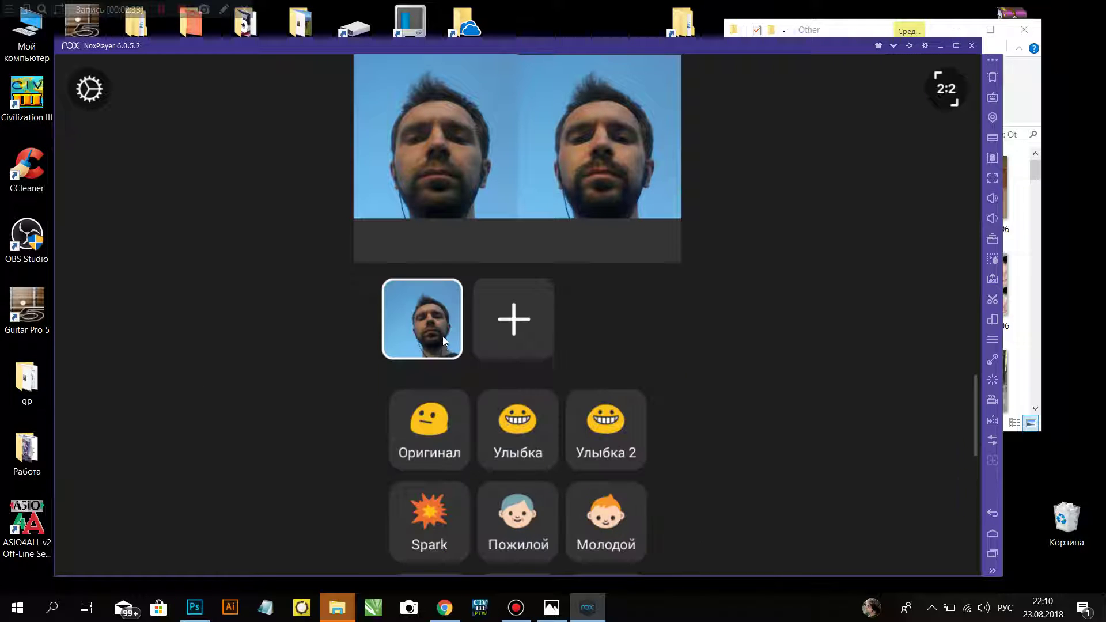
click(431, 501)
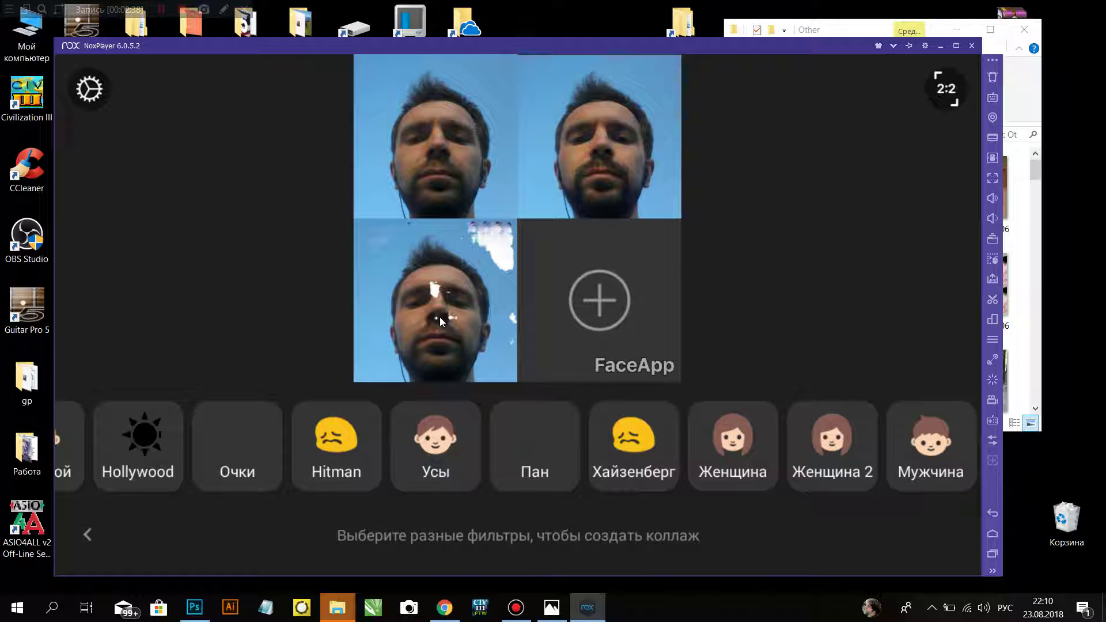
click(440, 317)
scroll(457, 407, down, 3)
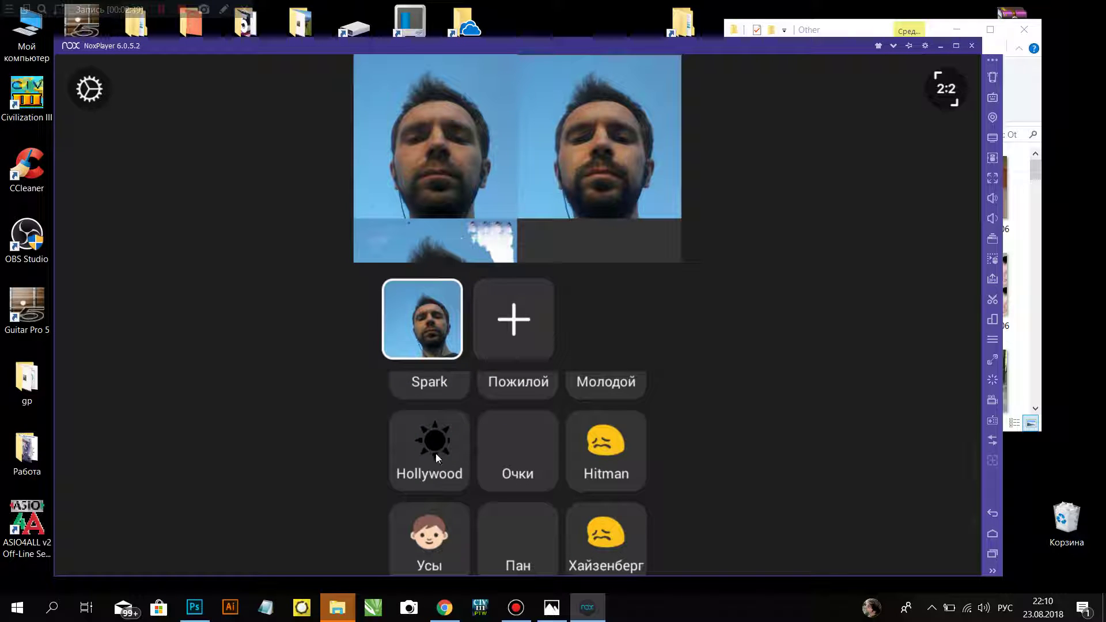
click(435, 454)
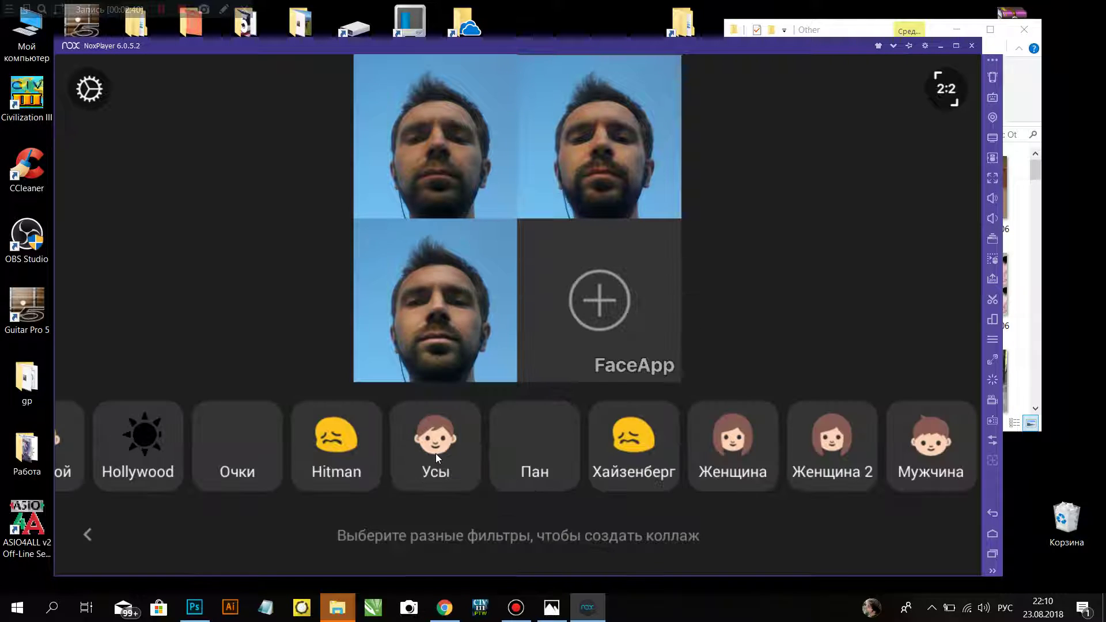
- Fill the bottom-right collage cell with a filtered photo and save the 2:2 collage
click(600, 312)
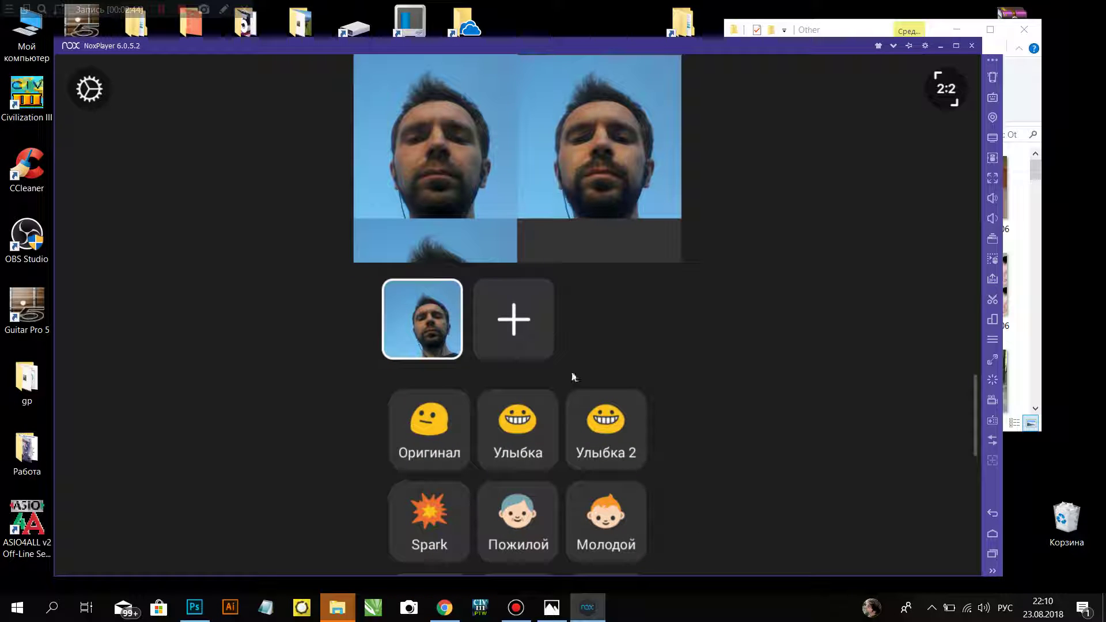
scroll(572, 461, down, 3)
click(428, 527)
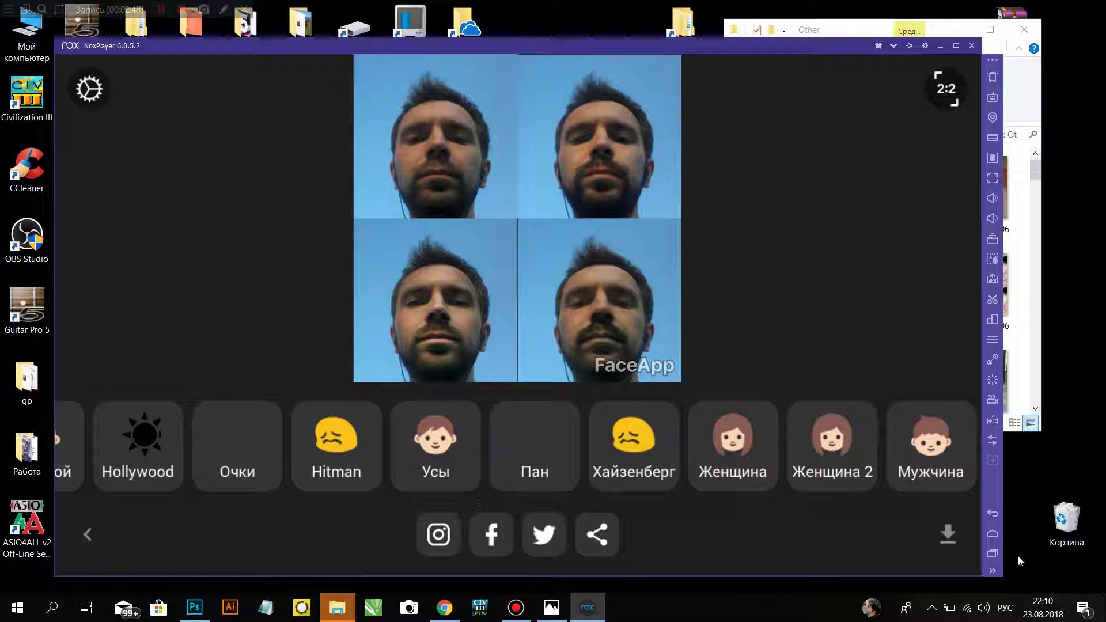
click(949, 536)
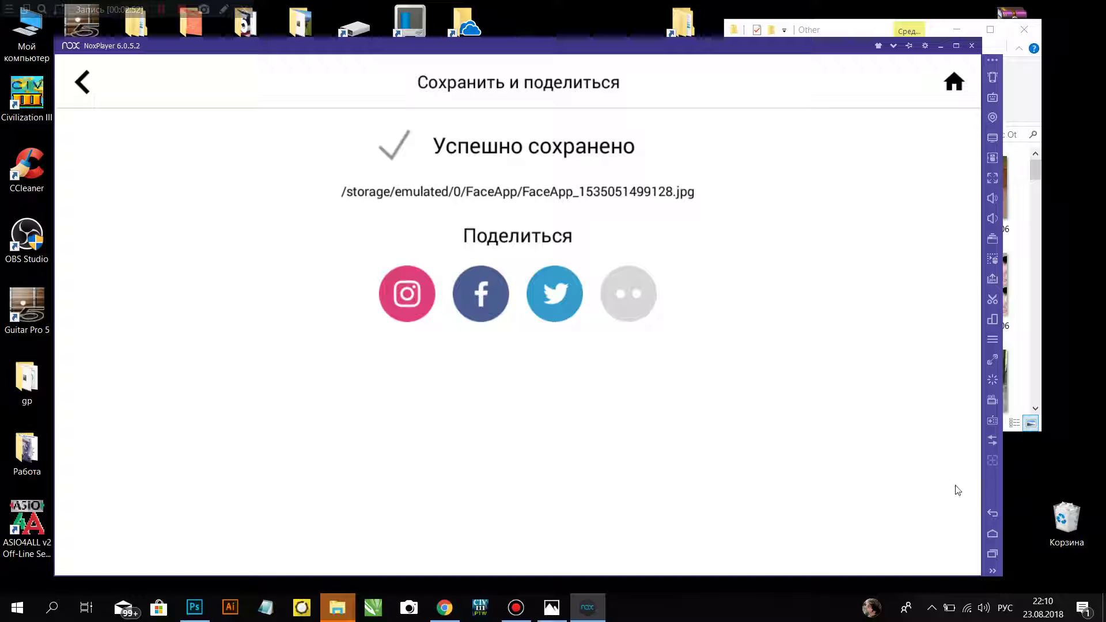
- Open the Файлы app and browse into /storage/emulated/0
click(994, 534)
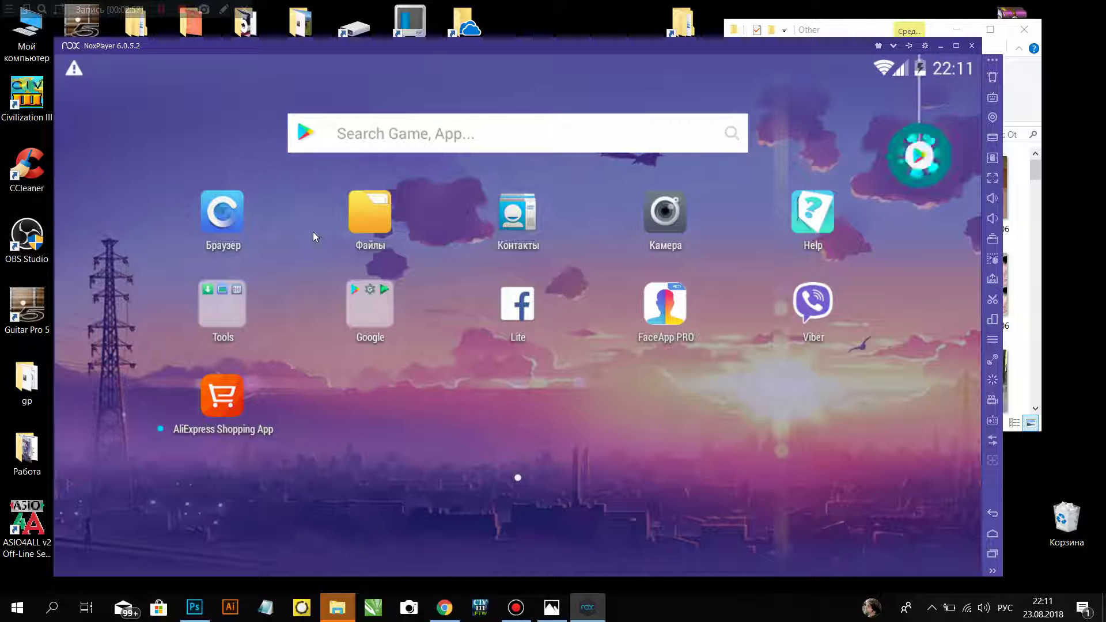
click(369, 209)
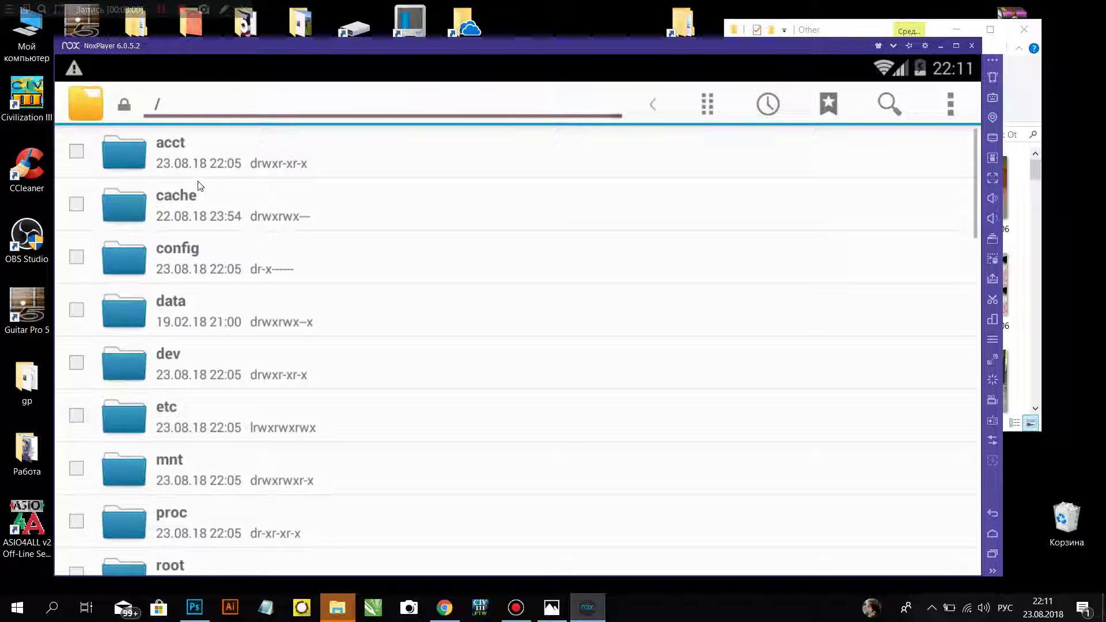
scroll(201, 196, down, 3)
scroll(192, 190, up, 3)
scroll(213, 237, down, 5)
scroll(211, 331, down, 2)
click(212, 335)
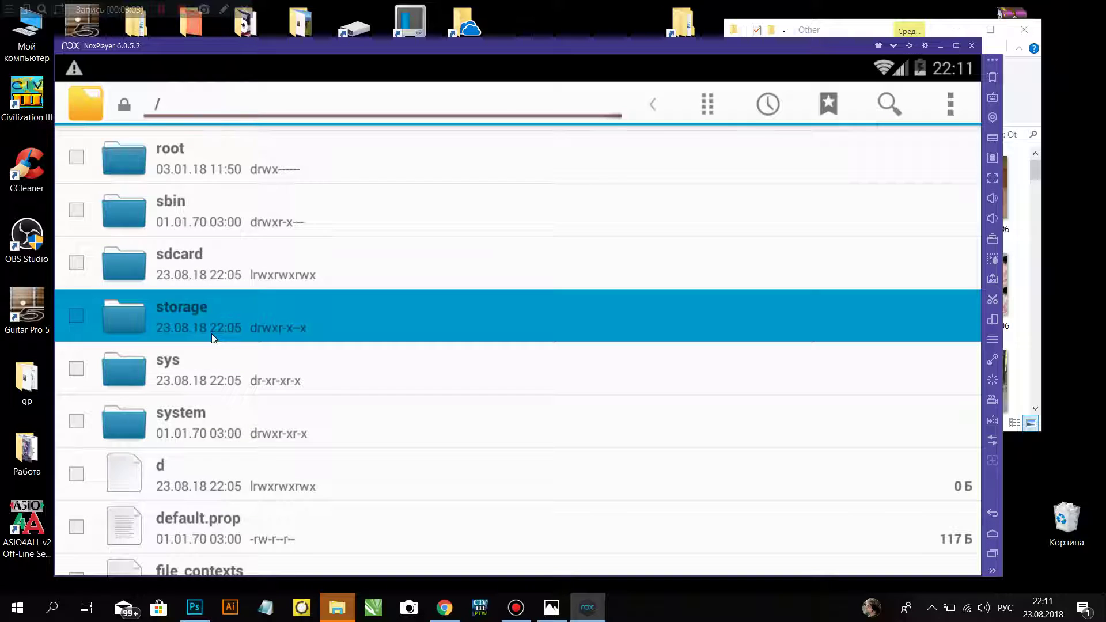
click(208, 208)
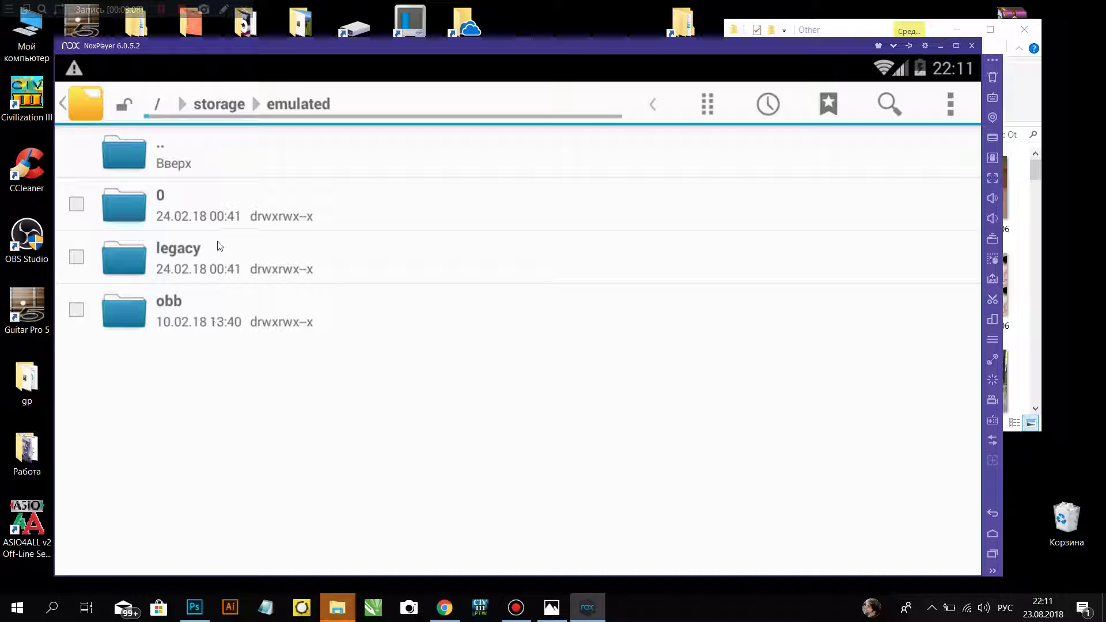
click(223, 217)
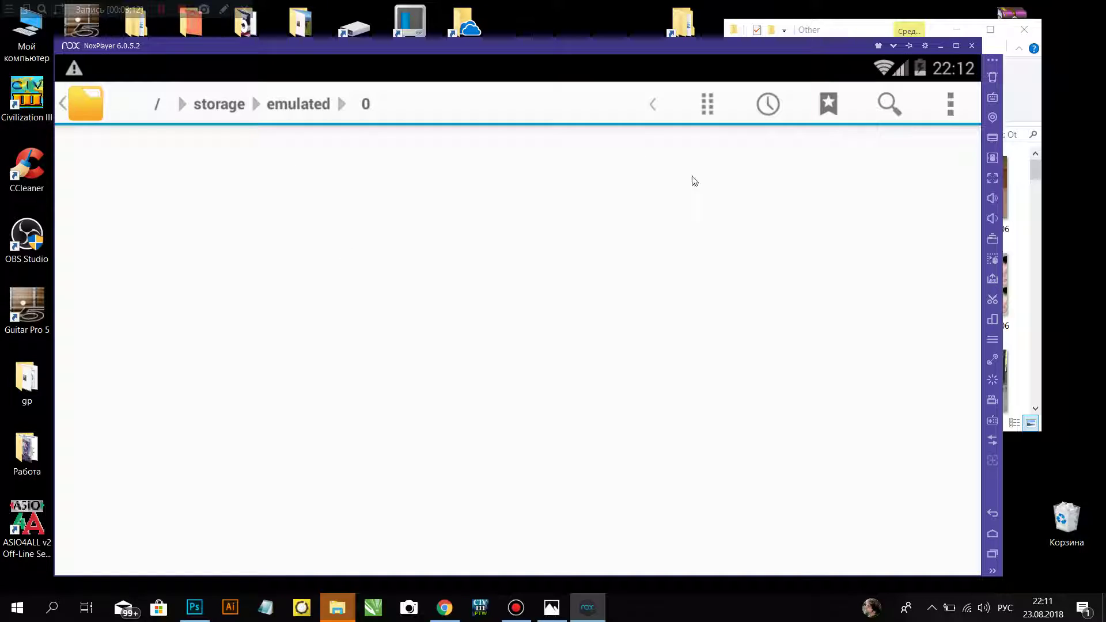
- Check the obb folder, then return to 0 and open the FaceApp folder
click(299, 105)
click(202, 303)
click(170, 156)
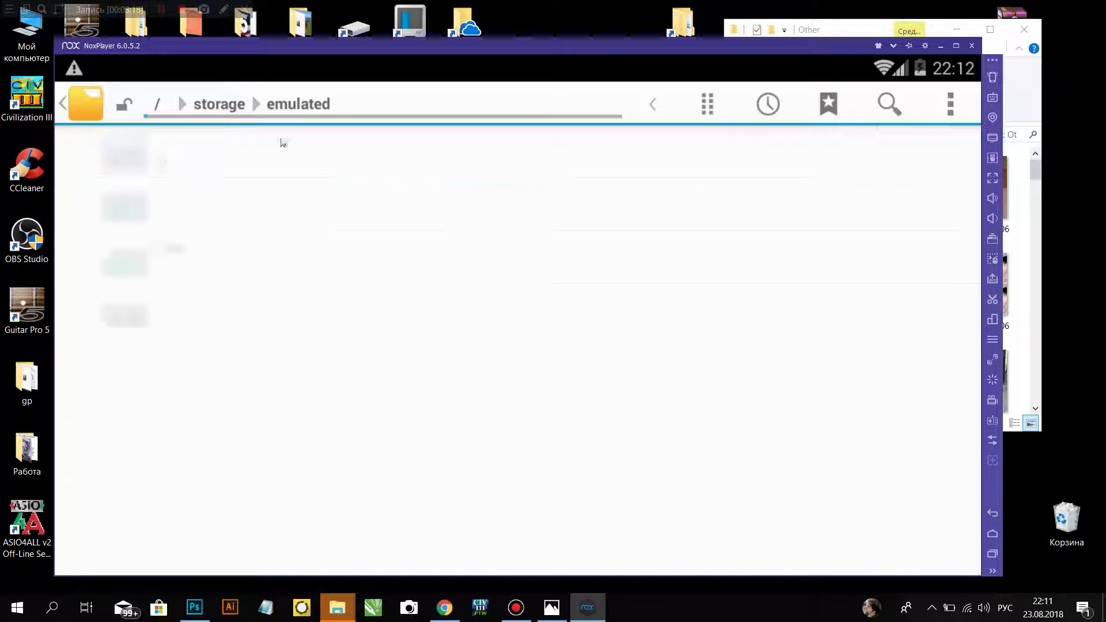
click(187, 210)
scroll(239, 232, down, 1)
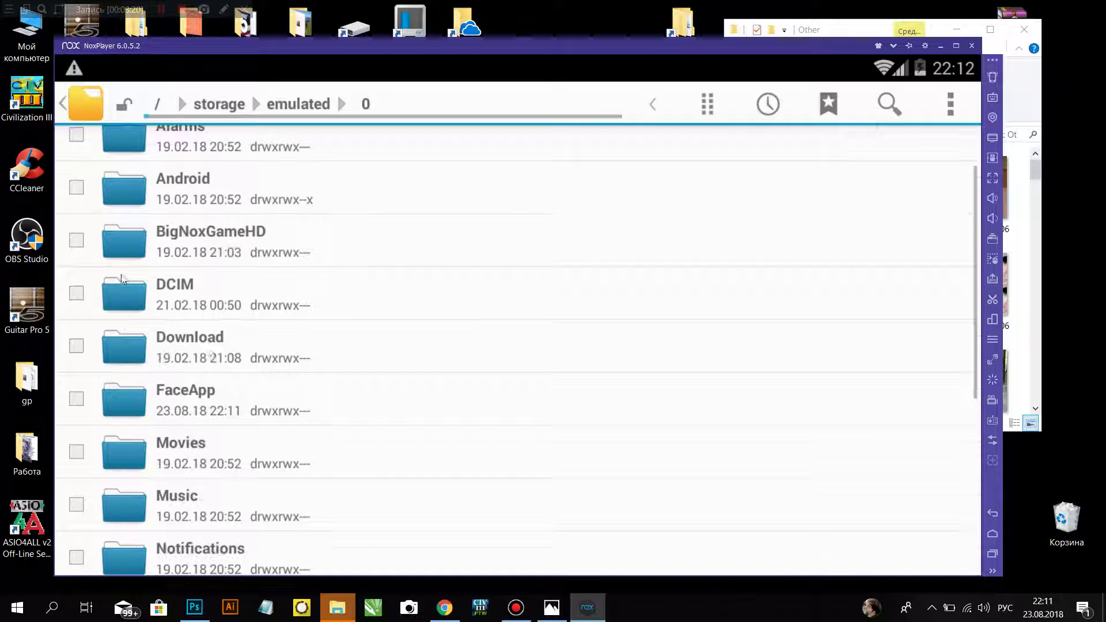
click(216, 386)
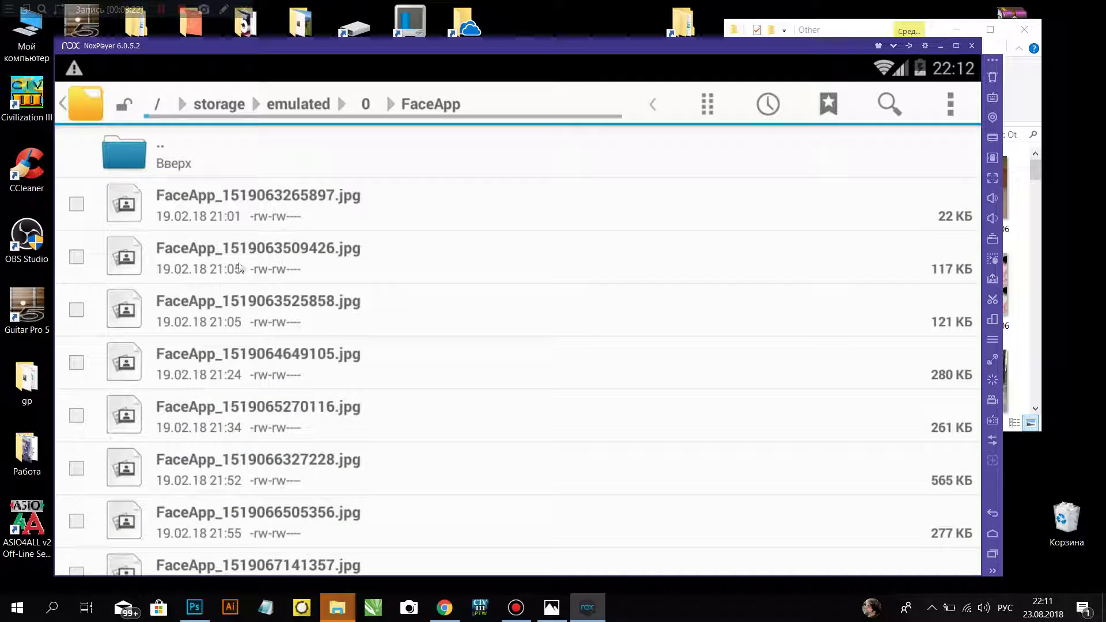
- Scroll to the bottom of the FaceApp folder and open FaceApp_1535051499128.jpg
scroll(795, 335, down, 3)
scroll(795, 336, down, 5)
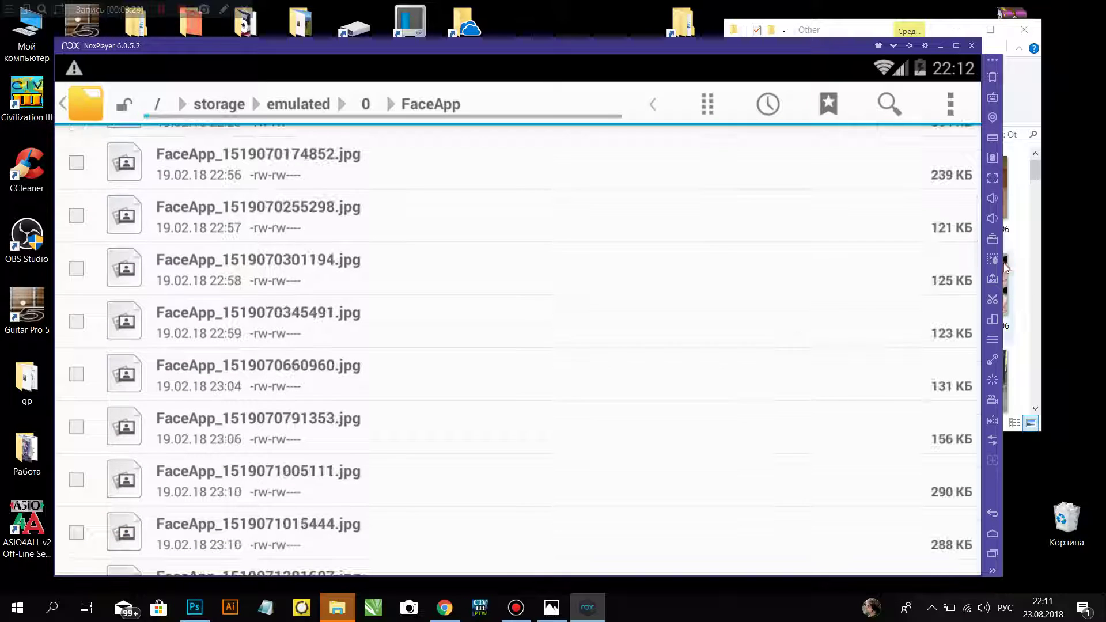
scroll(976, 261, down, 4)
scroll(609, 286, down, 5)
scroll(602, 292, down, 5)
scroll(593, 407, down, 5)
scroll(581, 410, down, 10)
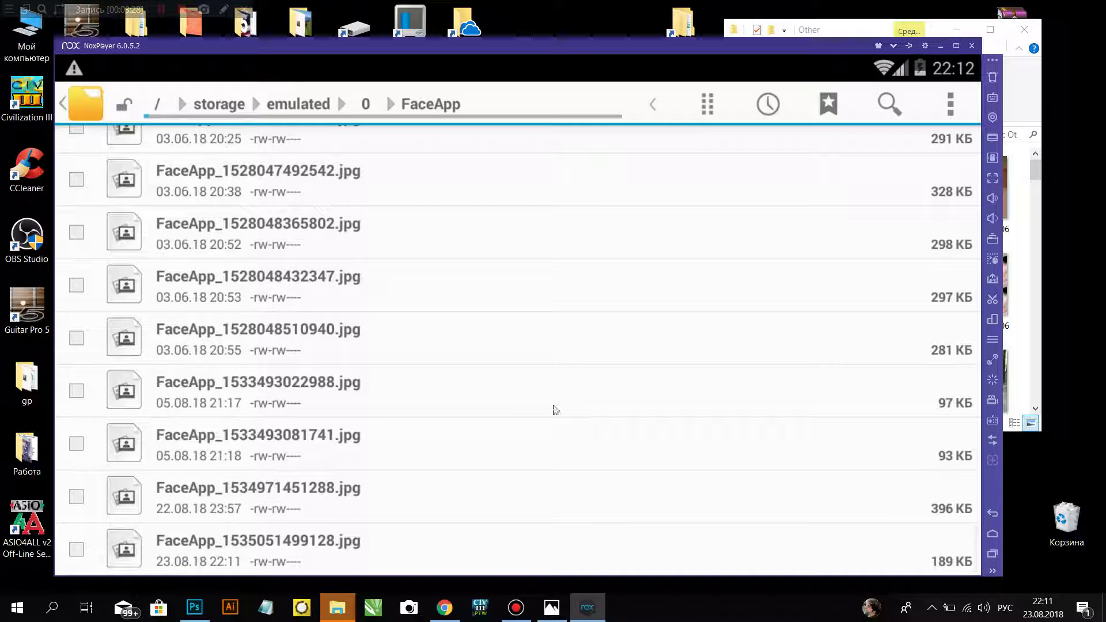
click(288, 557)
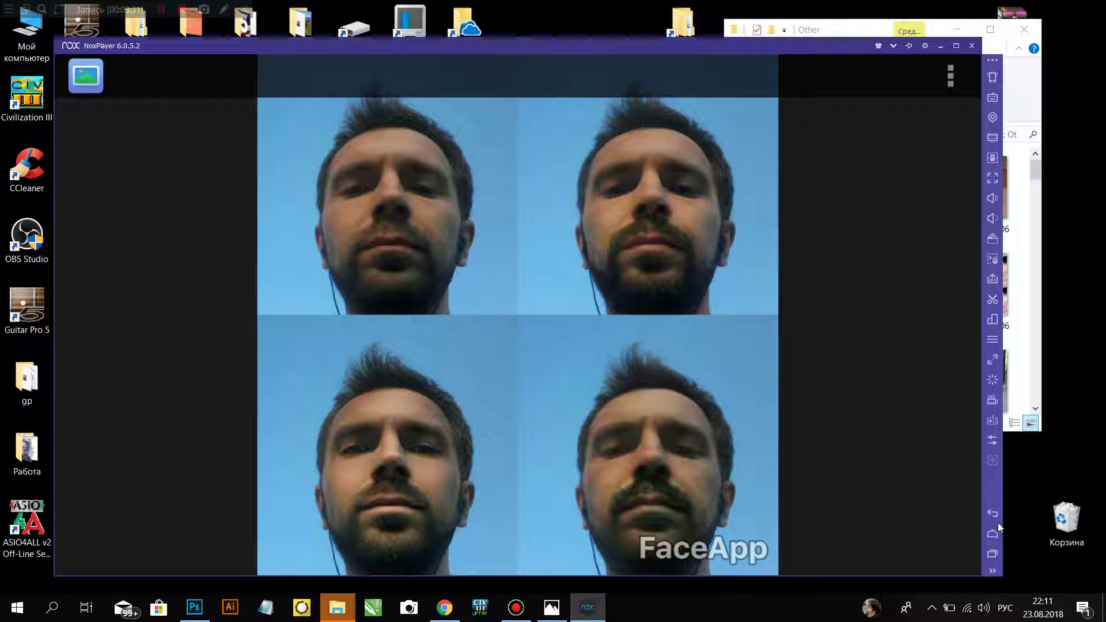
- Close the photo preview, keeping it selected, and go up to the file system root
click(994, 519)
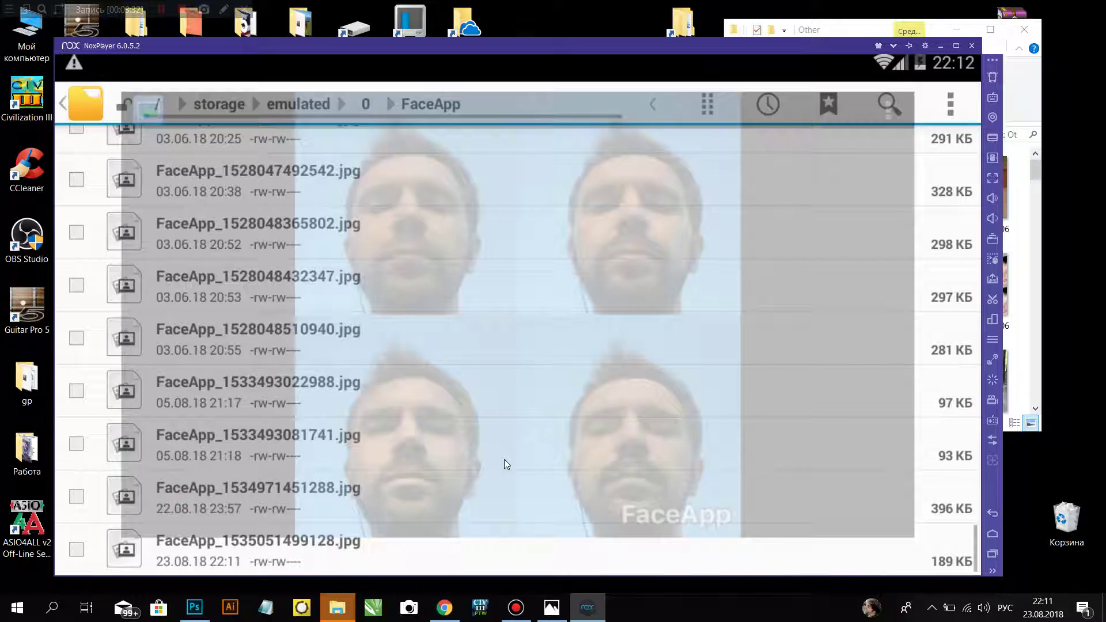
scroll(323, 242, up, 5)
scroll(335, 235, up, 5)
scroll(335, 235, up, 5)
scroll(335, 234, up, 5)
scroll(335, 234, up, 5)
click(194, 165)
click(193, 165)
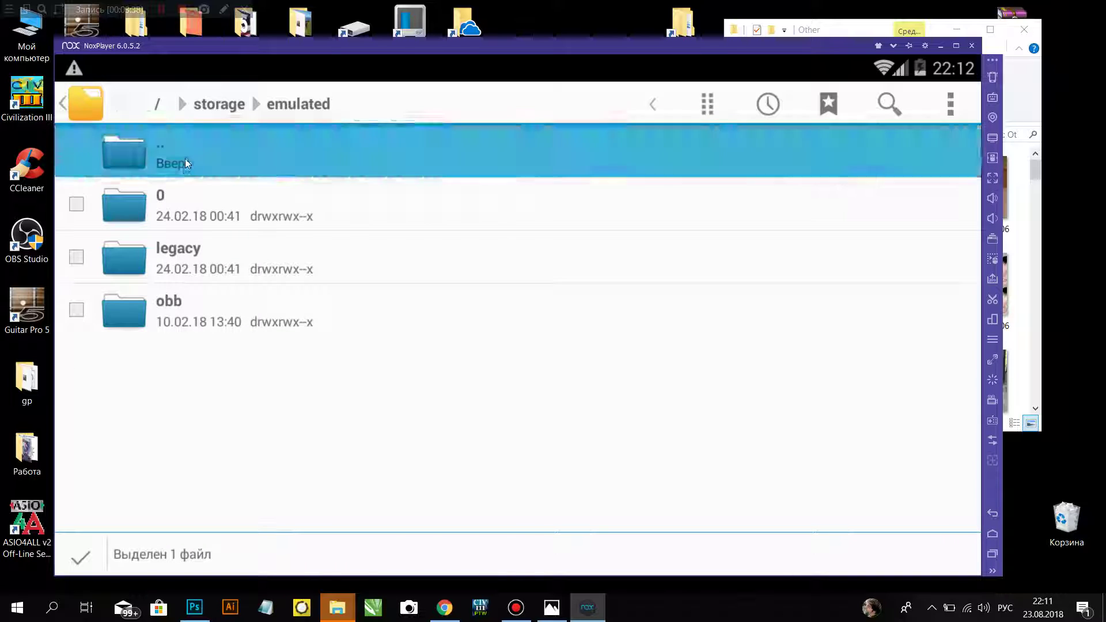
click(193, 166)
- Browse from the root into the /mnt/shared/Image folder
scroll(190, 192, down, 5)
scroll(207, 383, up, 1)
scroll(196, 346, up, 3)
scroll(181, 310, down, 2)
scroll(180, 310, up, 3)
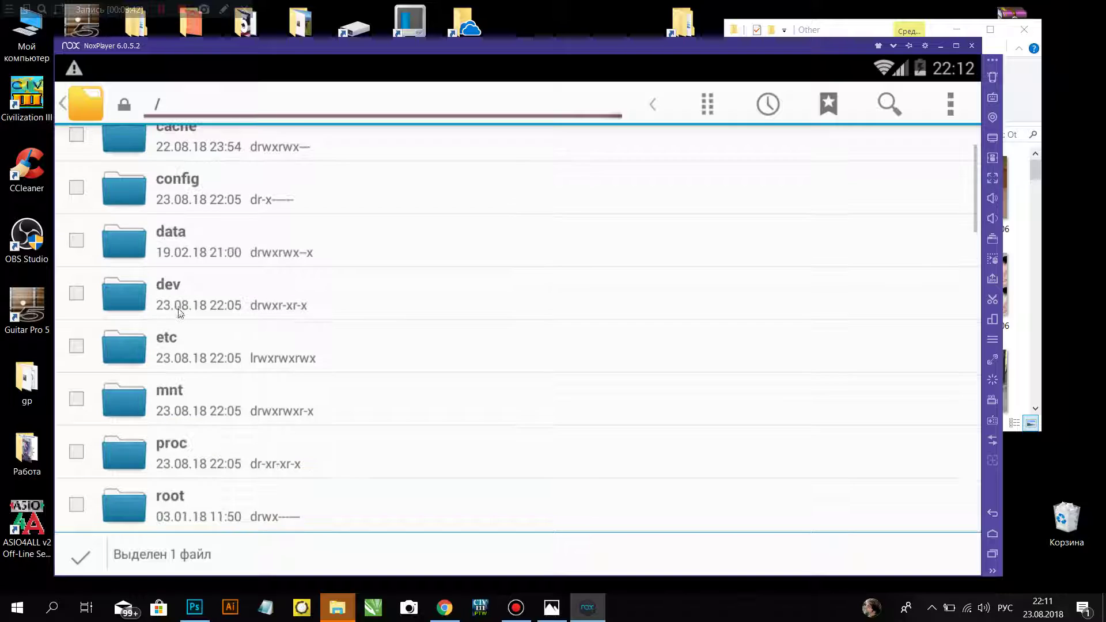
scroll(183, 308, down, 2)
scroll(187, 311, up, 3)
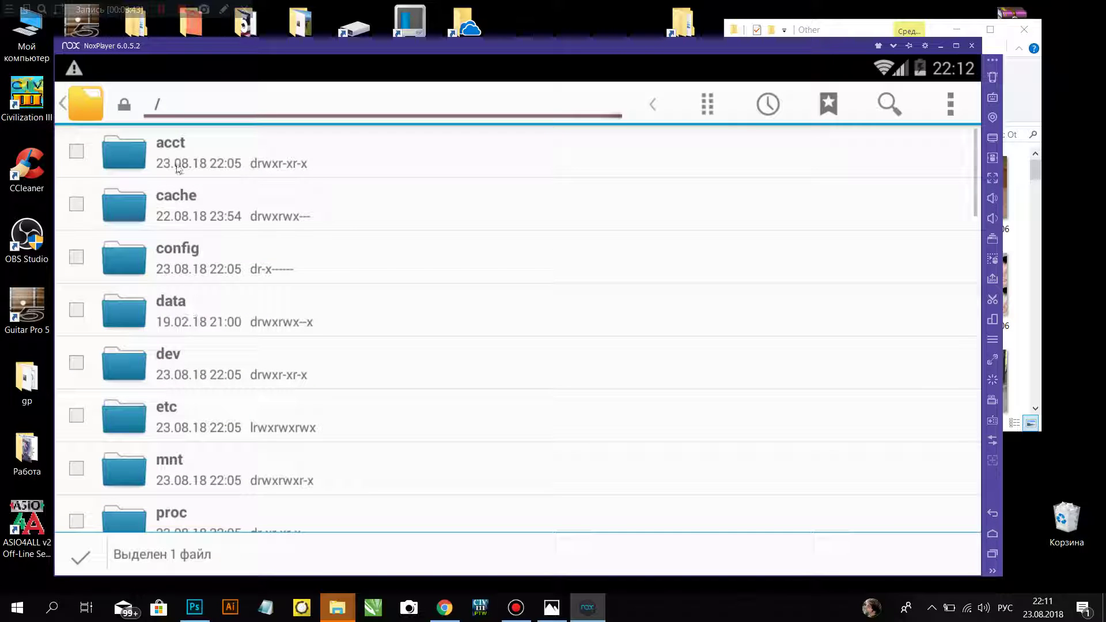
scroll(198, 219, down, 1)
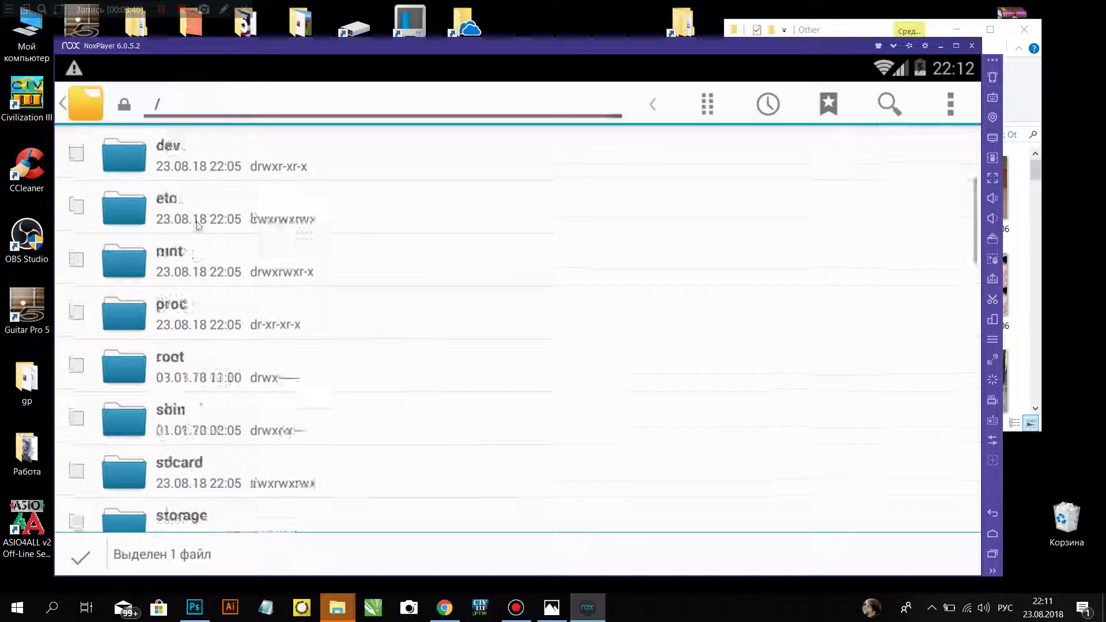
scroll(212, 286, down, 4)
click(200, 206)
scroll(213, 322, down, 1)
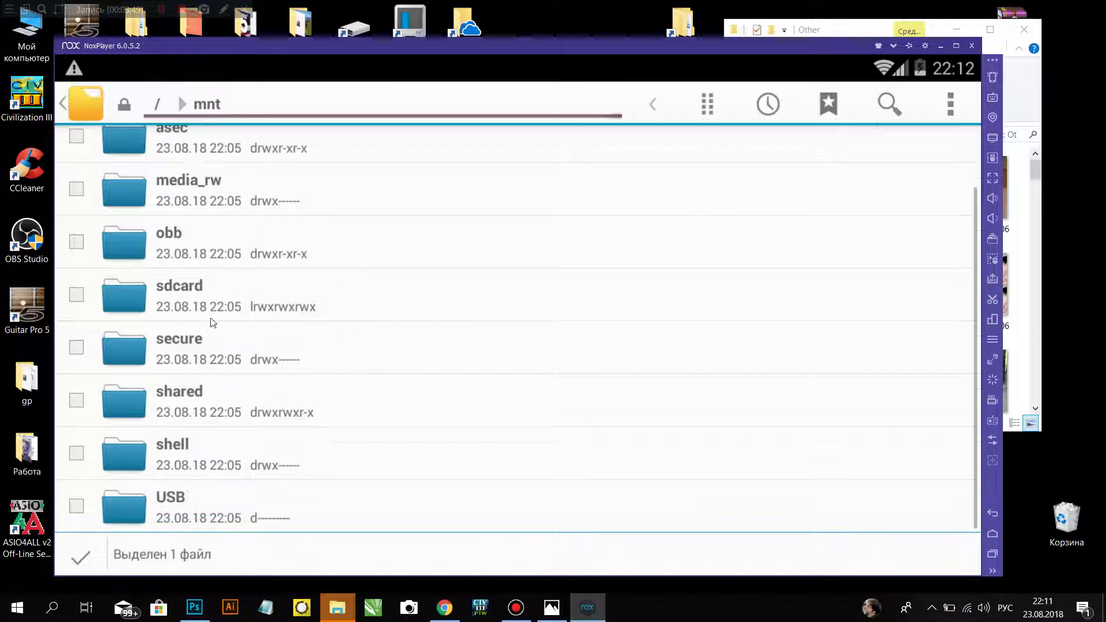
click(226, 394)
click(184, 262)
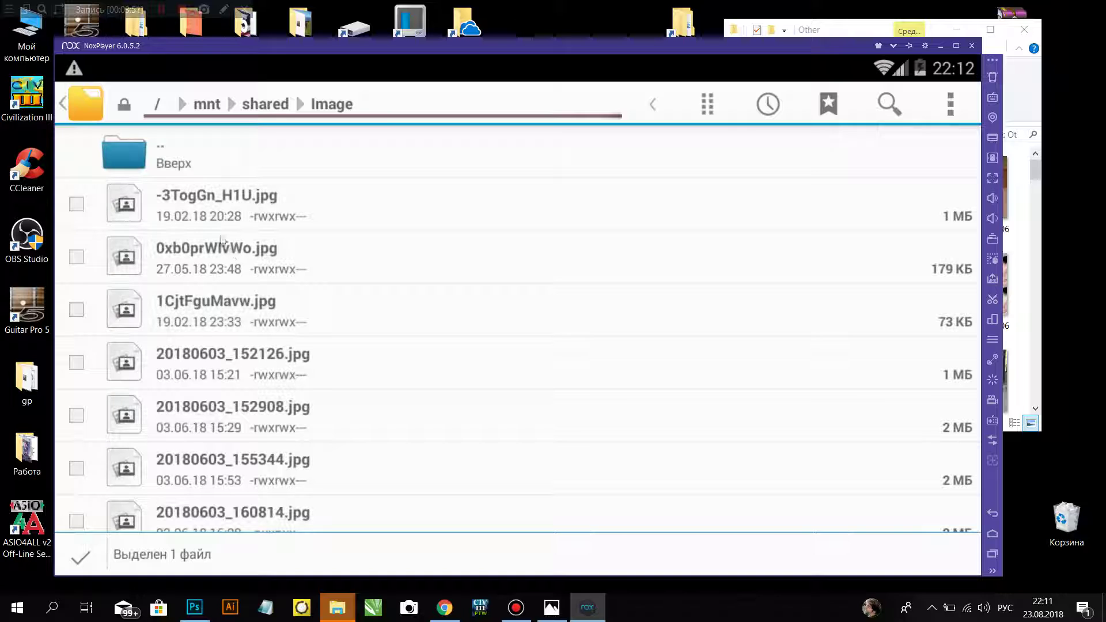
- Move the selected FaceApp photo into the Image folder with Переместить выделенное сюда
click(713, 102)
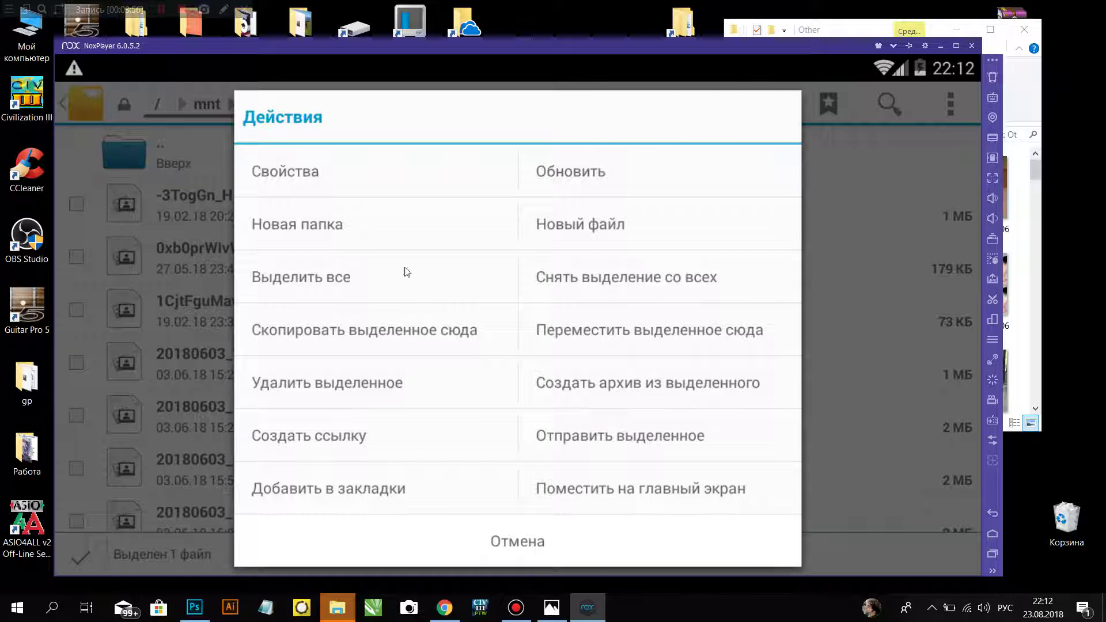
click(647, 334)
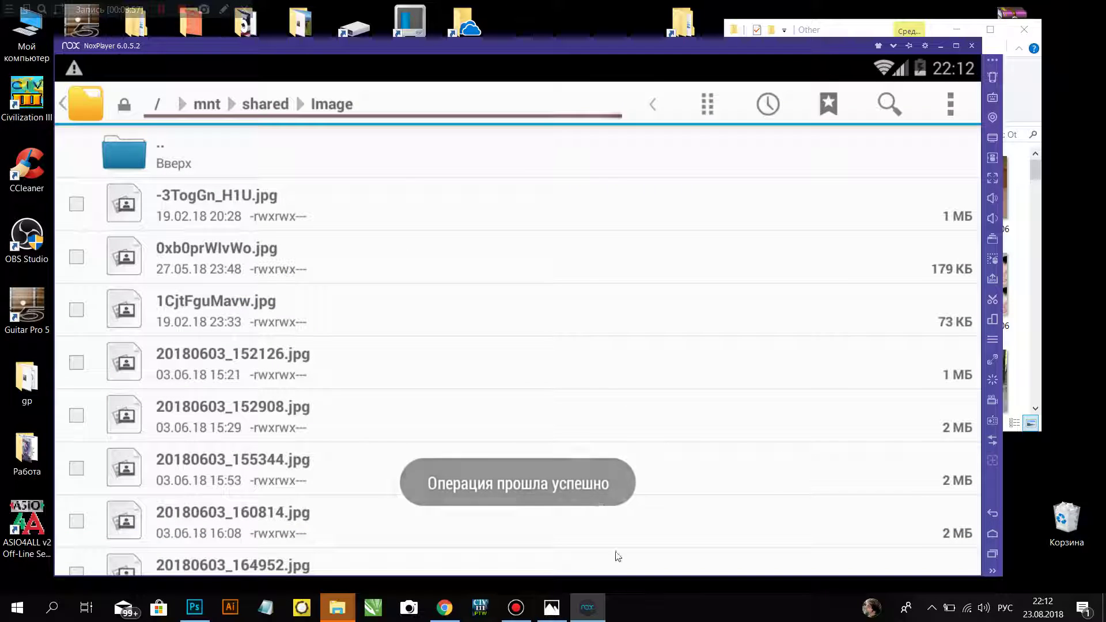
mouse_move(337, 609)
click(455, 536)
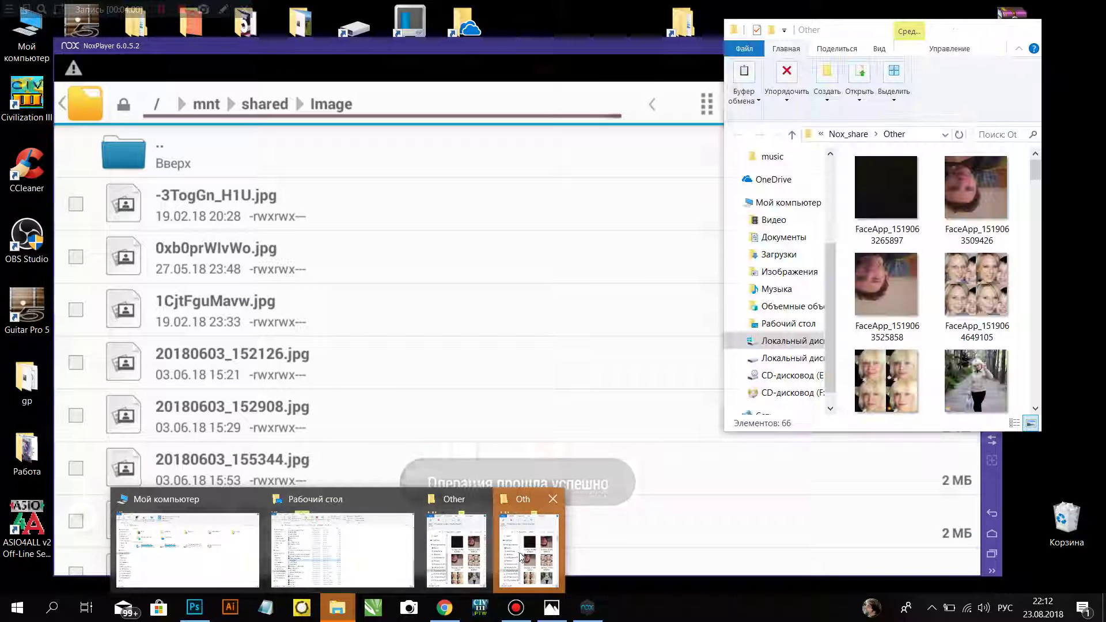
- Go up to Nox_share and browse the Image folder's contents
click(848, 135)
double_click(891, 195)
scroll(907, 262, down, 5)
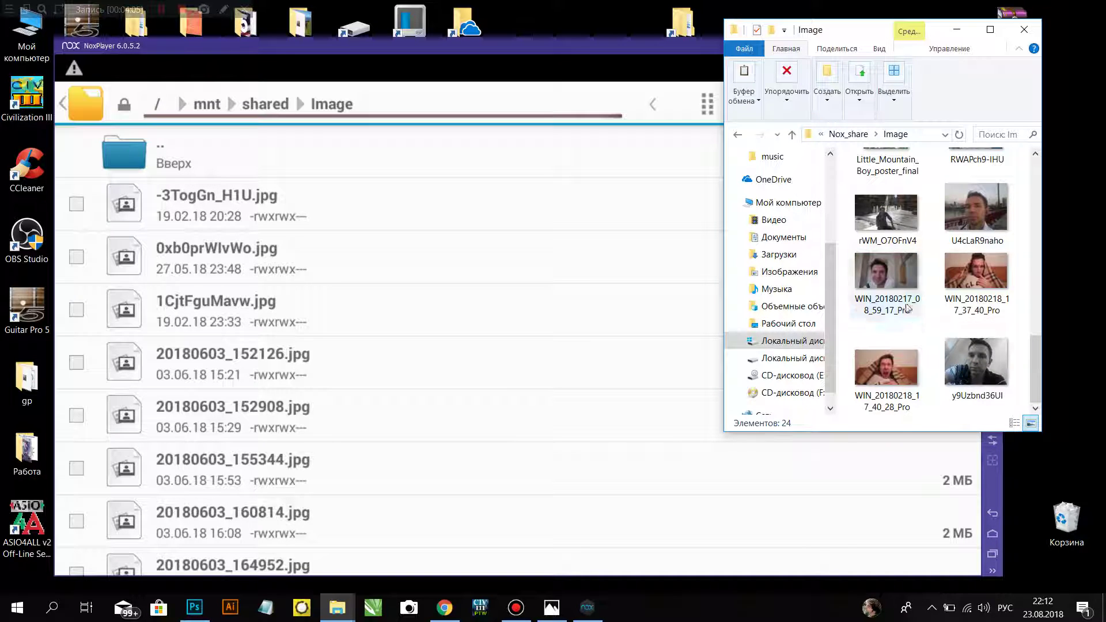
scroll(908, 288, up, 5)
scroll(907, 305, up, 3)
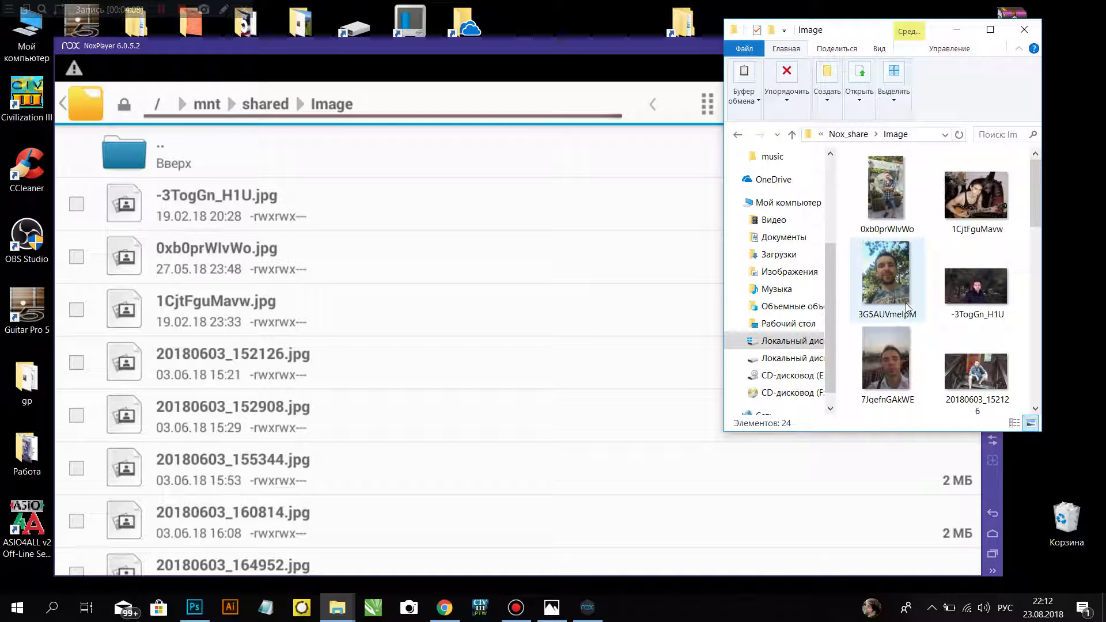
scroll(906, 303, down, 3)
scroll(906, 303, down, 3)
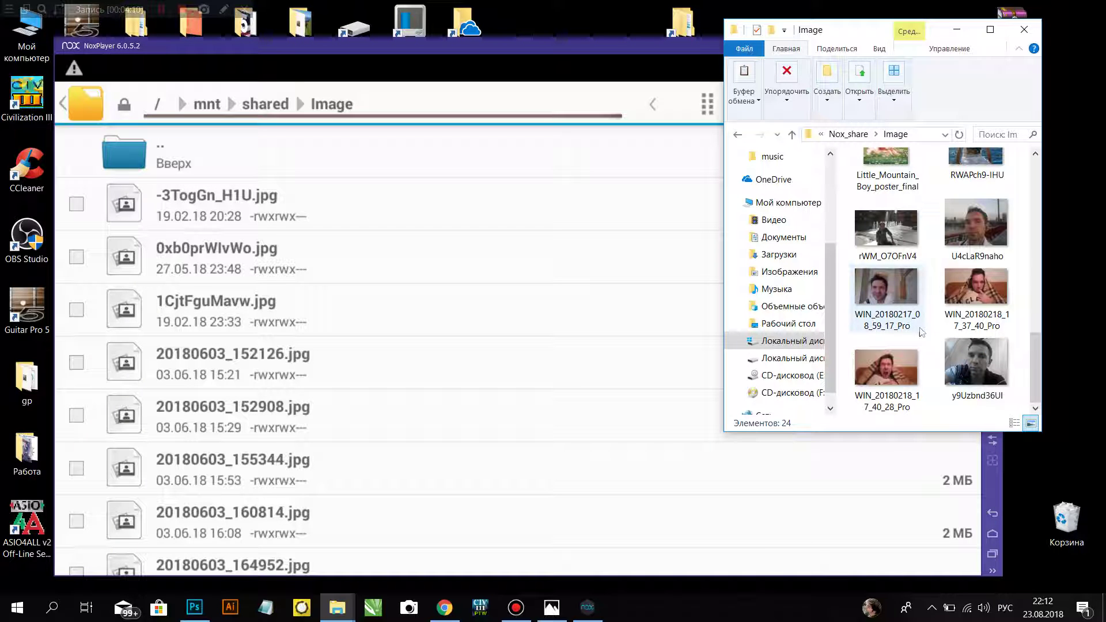
scroll(933, 226, up, 5)
scroll(933, 226, down, 1)
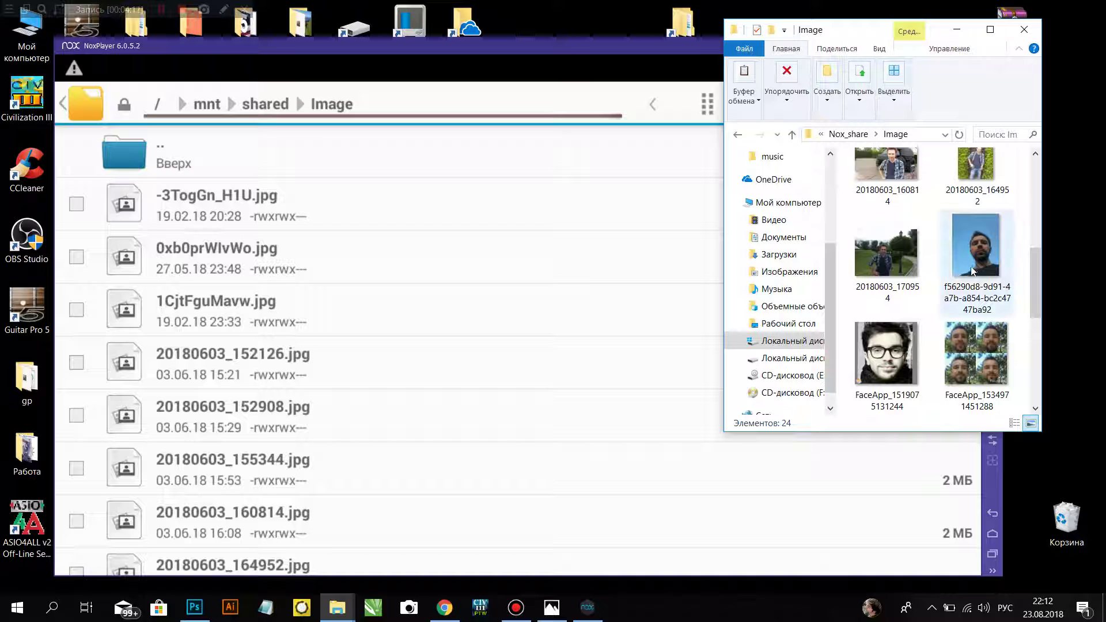
scroll(953, 308, up, 5)
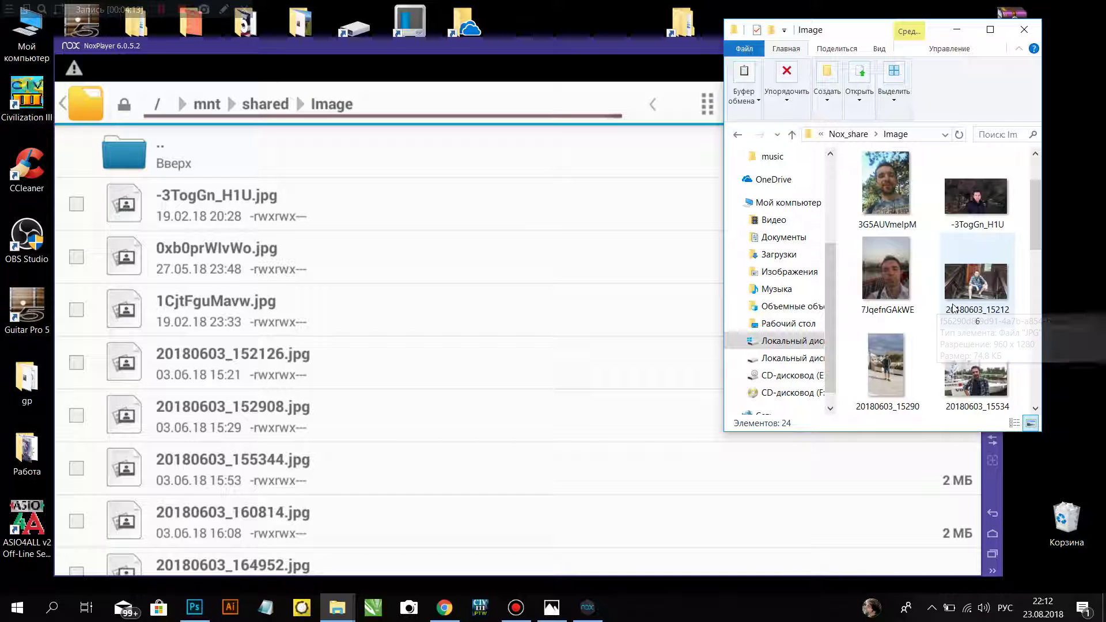
scroll(953, 308, down, 3)
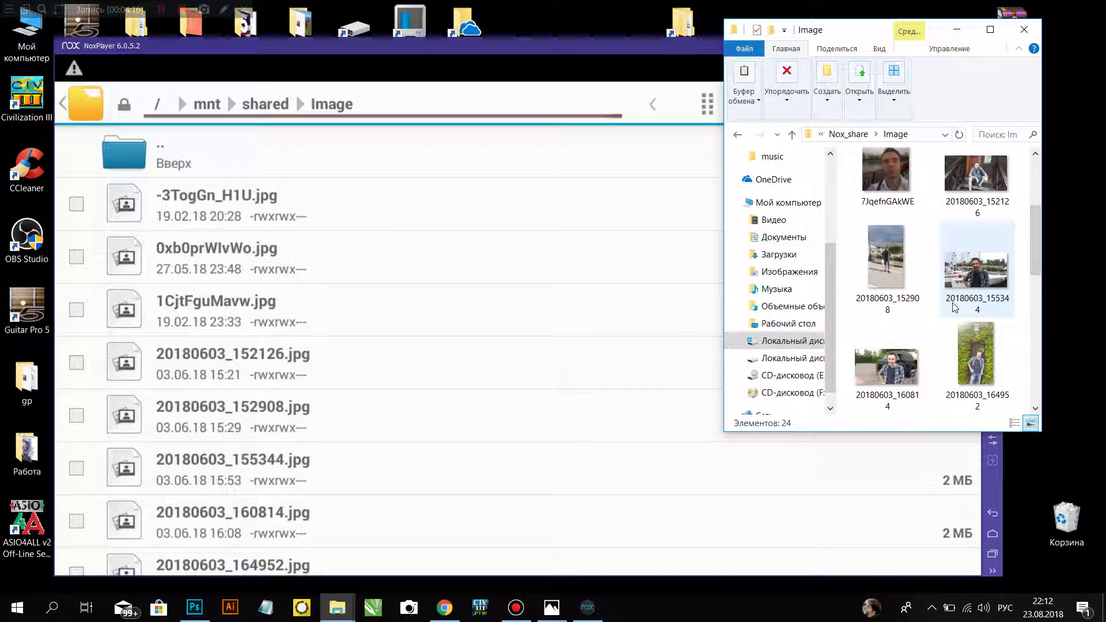
scroll(953, 308, down, 3)
scroll(953, 309, up, 3)
scroll(953, 308, up, 2)
- Browse through the Other folder in Nox_share
click(849, 137)
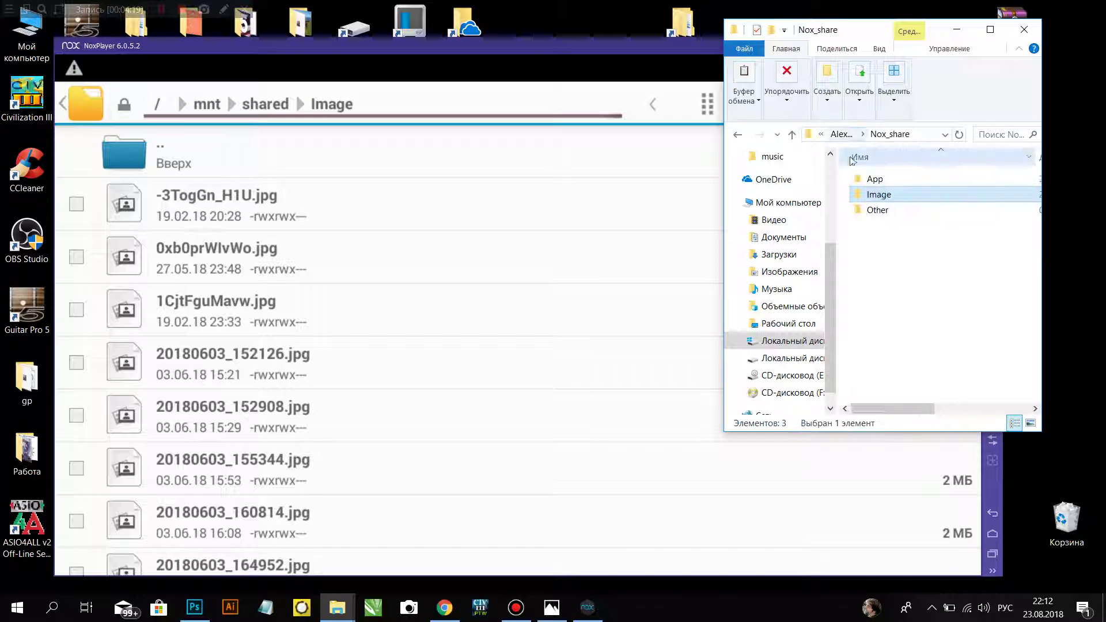
double_click(877, 210)
scroll(902, 238, down, 2)
scroll(902, 238, down, 5)
scroll(902, 238, down, 5)
scroll(903, 238, down, 5)
scroll(969, 329, up, 3)
scroll(968, 330, up, 4)
scroll(961, 330, up, 1)
scroll(961, 330, up, 1)
scroll(961, 331, up, 1)
scroll(961, 330, up, 2)
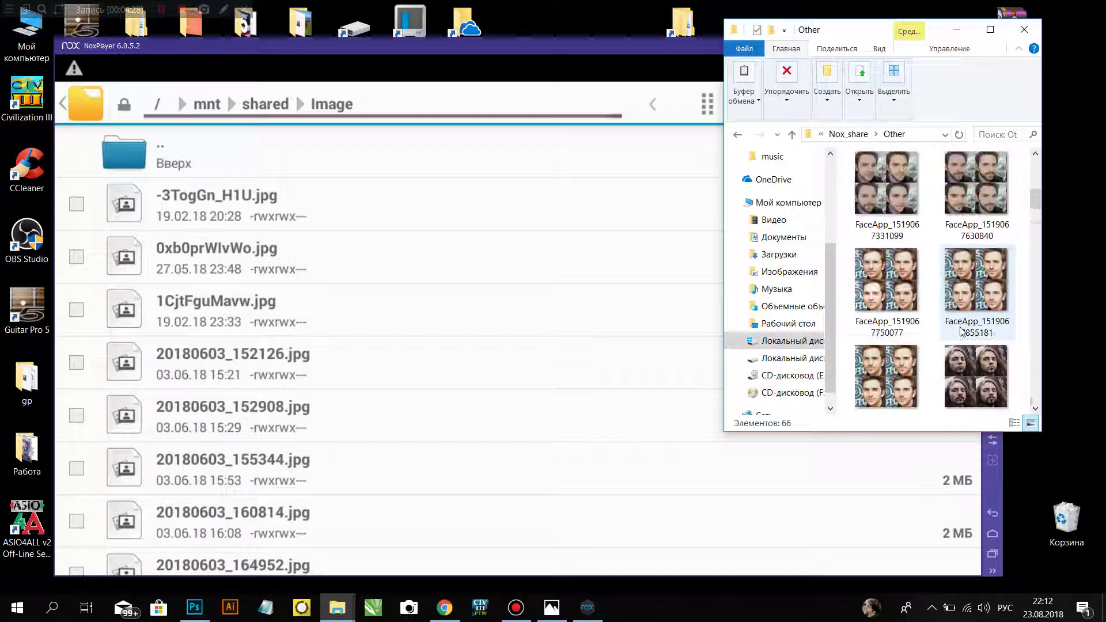
scroll(961, 330, up, 2)
- Look in the App folder, then reopen the Image folder
click(850, 134)
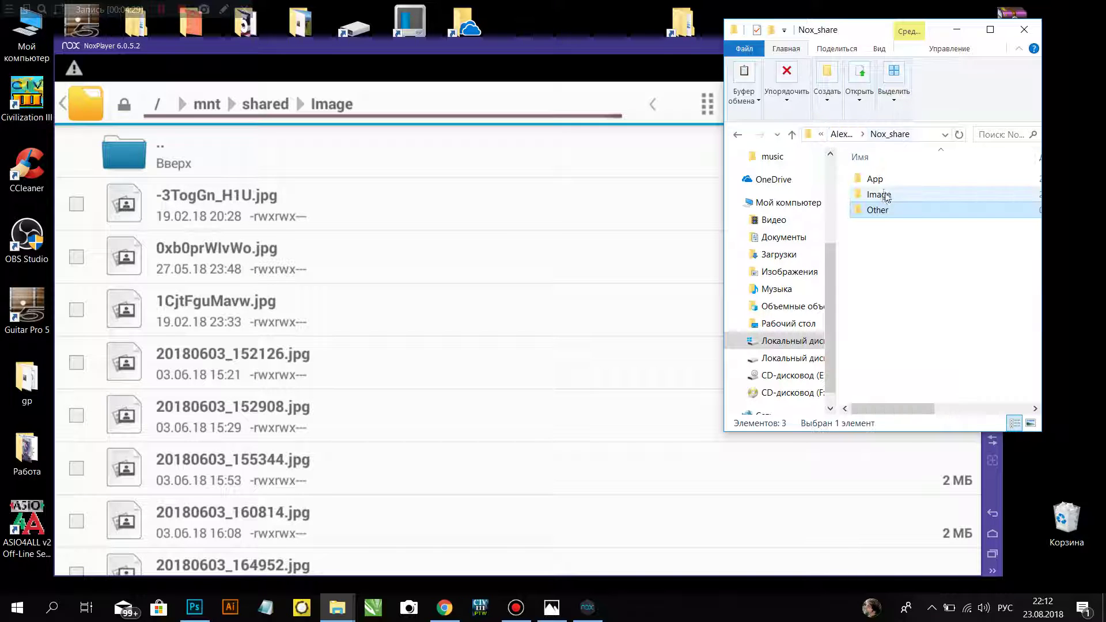
double_click(873, 178)
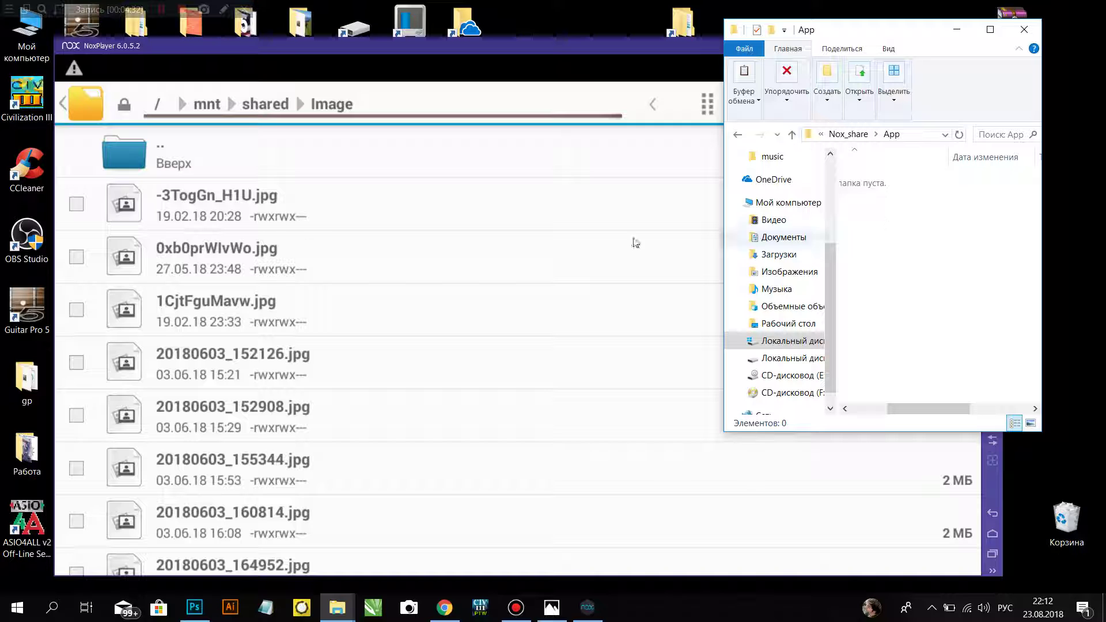
click(848, 134)
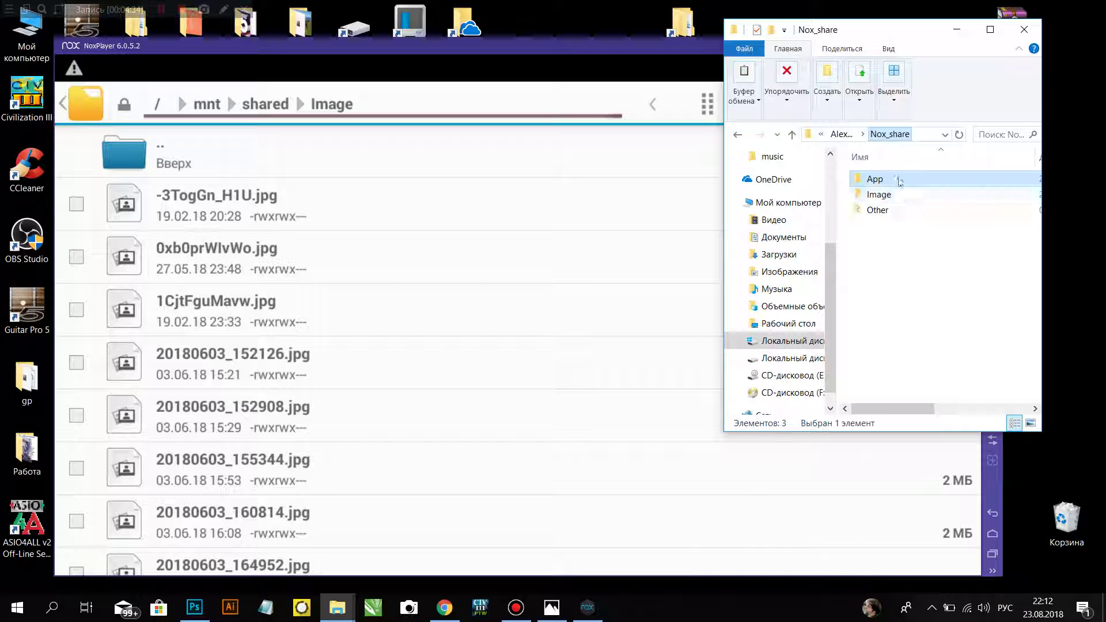
click(869, 195)
double_click(869, 196)
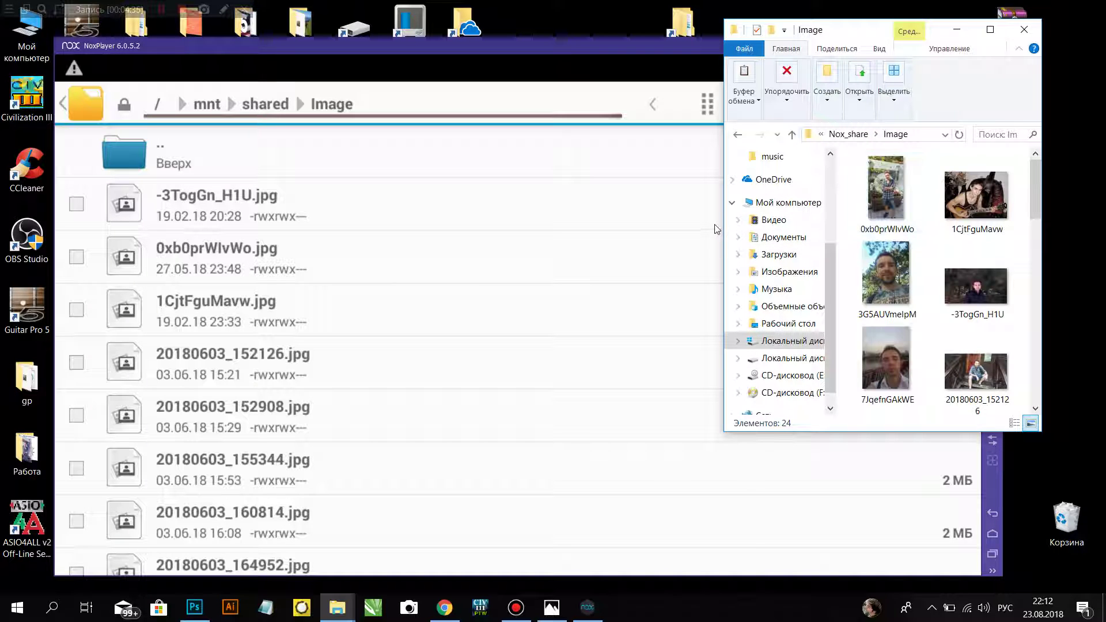
- Widen the window, preview the four-face FaceApp photo in Photos, and drag it to Photoshop
drag(723, 219, 334, 219)
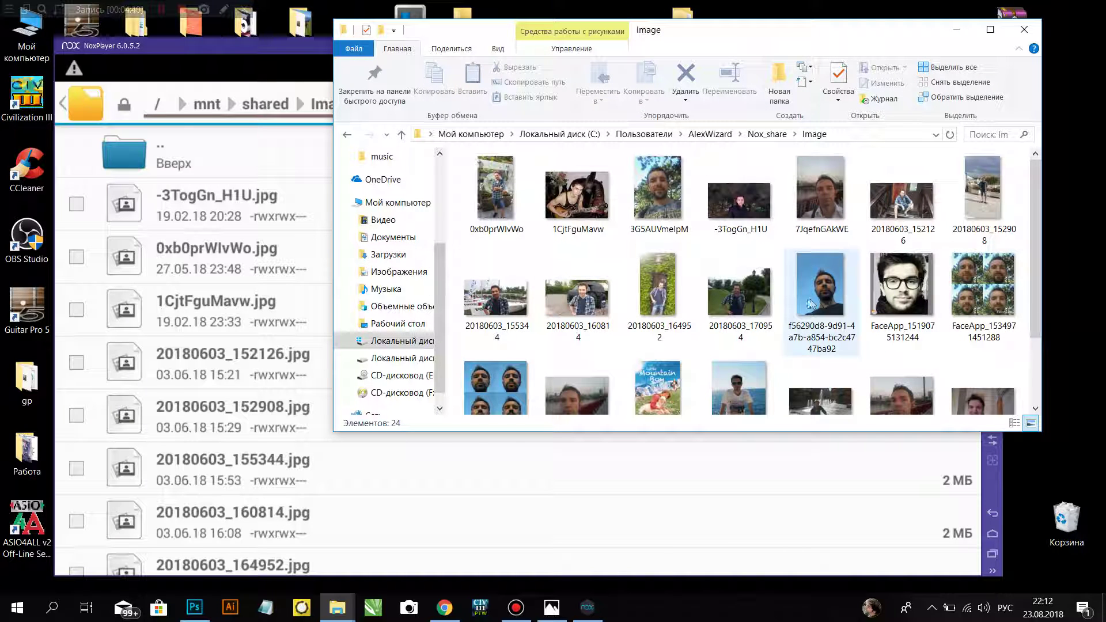
click(492, 375)
double_click(492, 375)
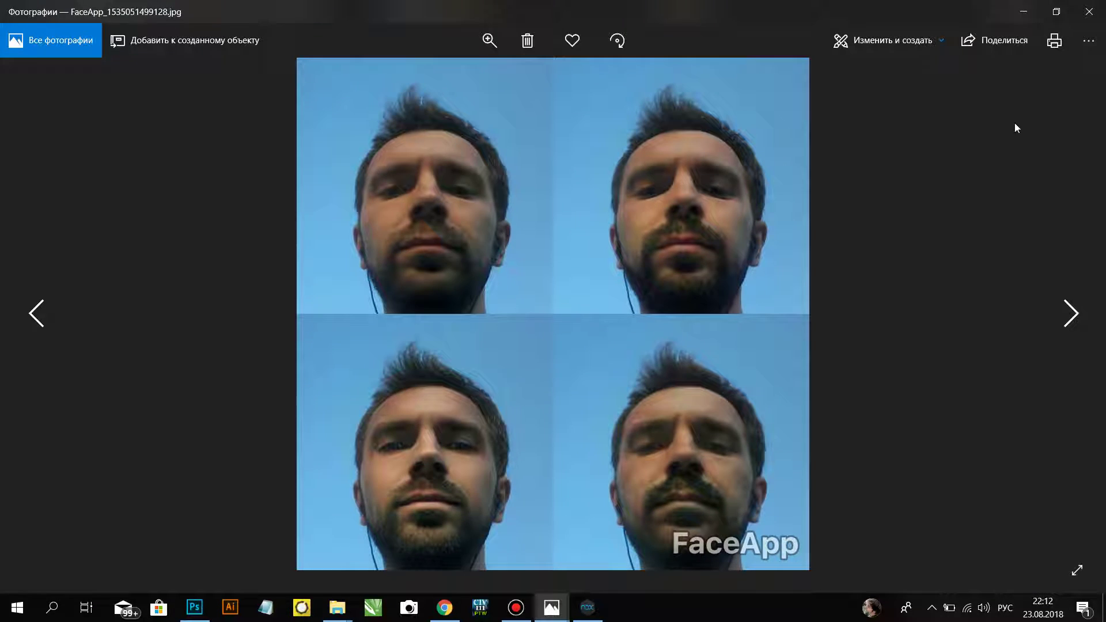
click(1089, 12)
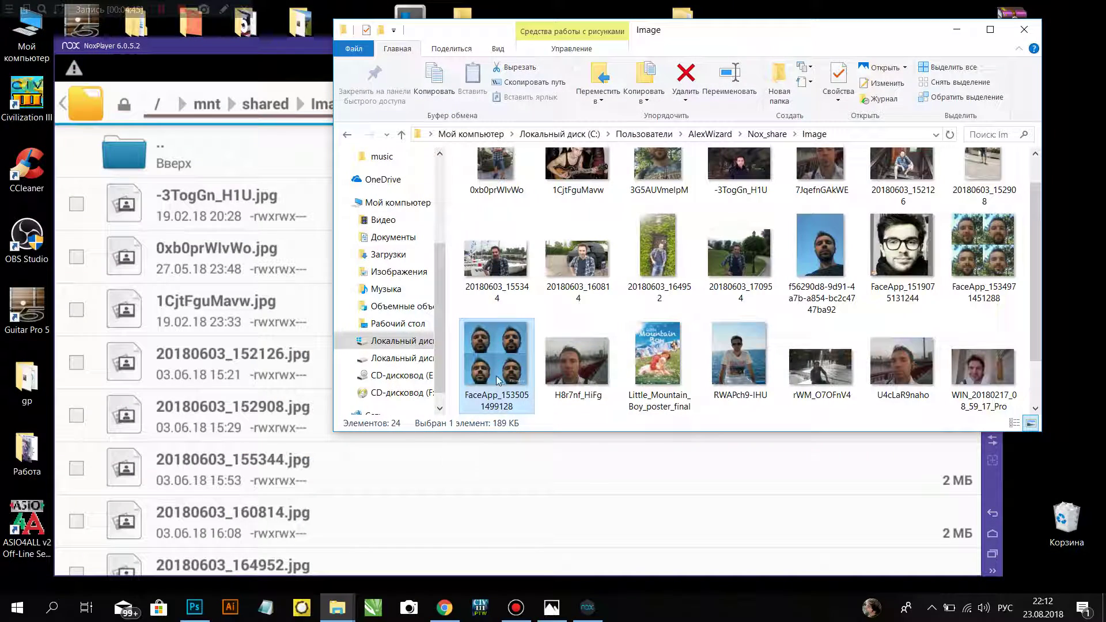
drag(498, 380, 191, 611)
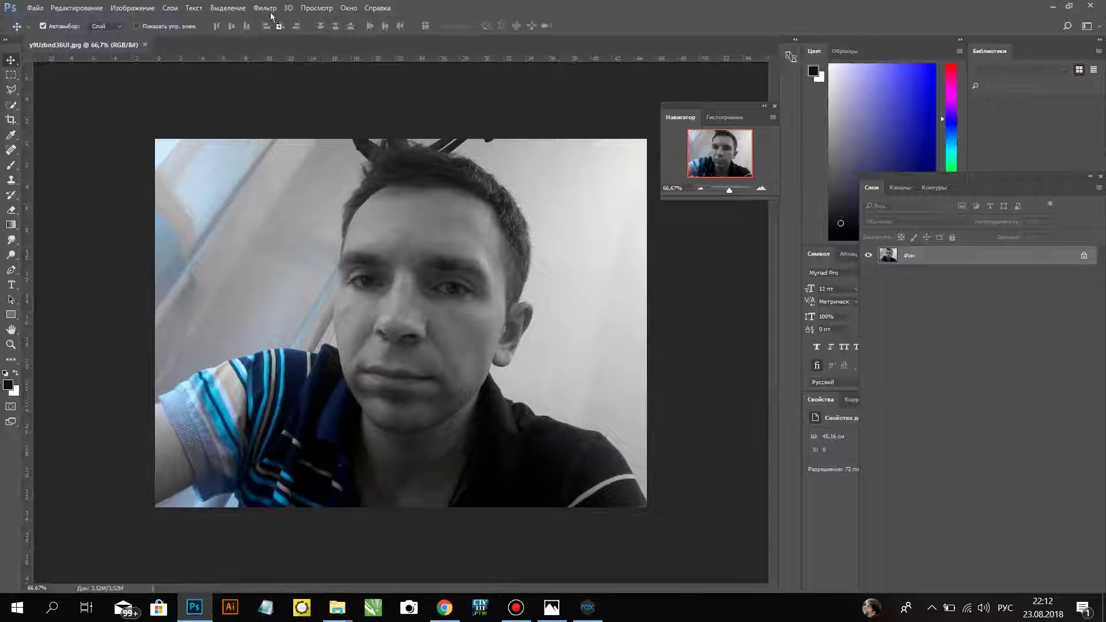
- Open the FaceApp collage and the f56290d8 blue-sky selfie as documents, accepting the profile warnings
drag(192, 612, 247, 25)
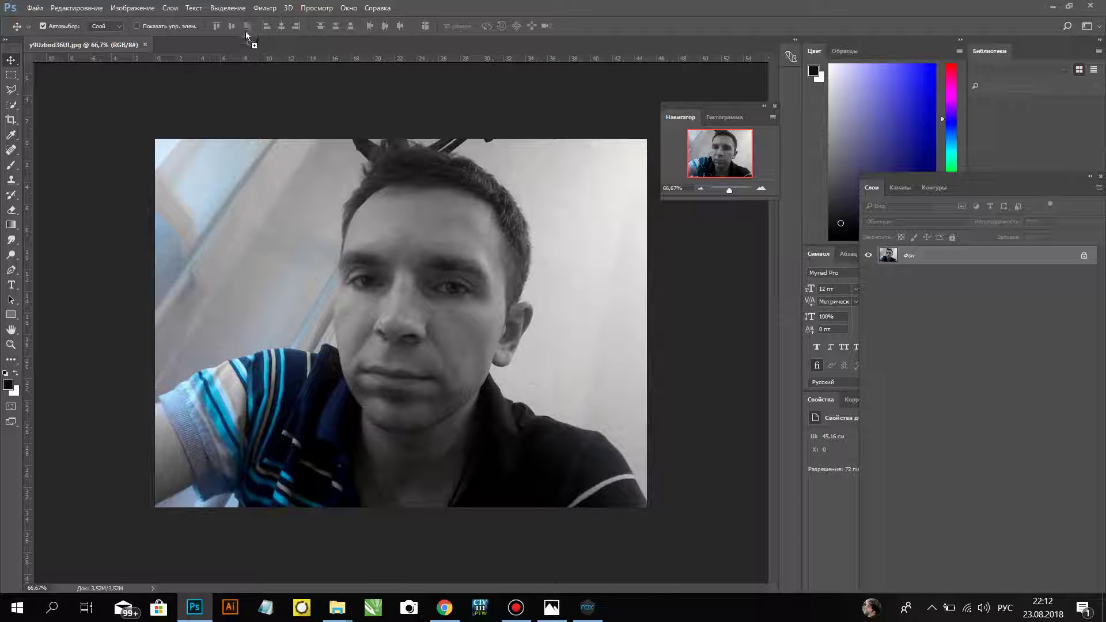
key(Return)
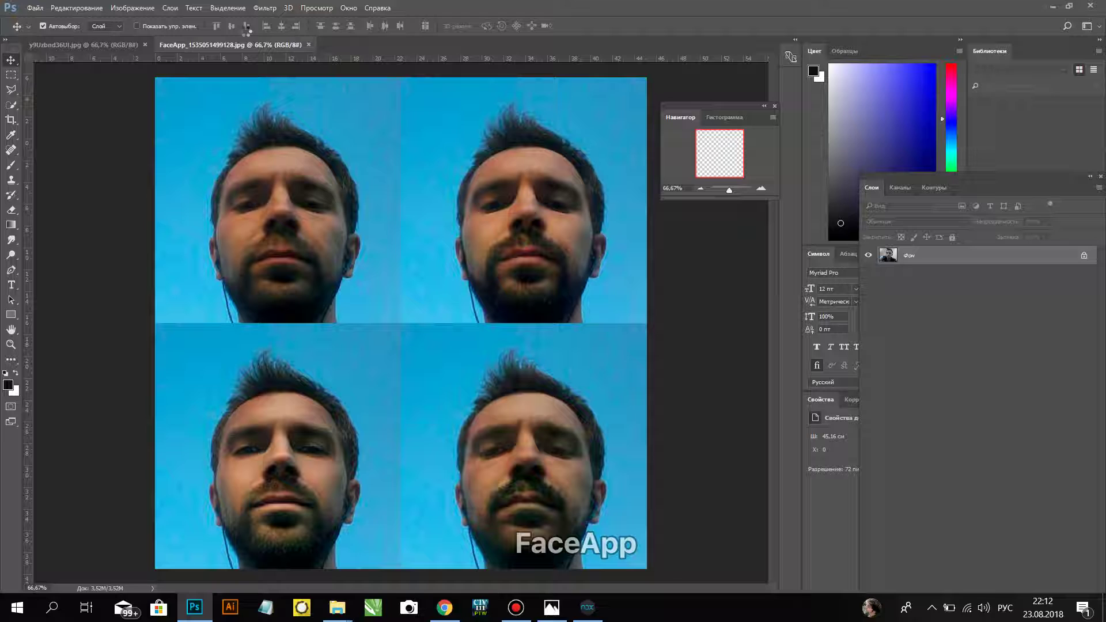
click(337, 607)
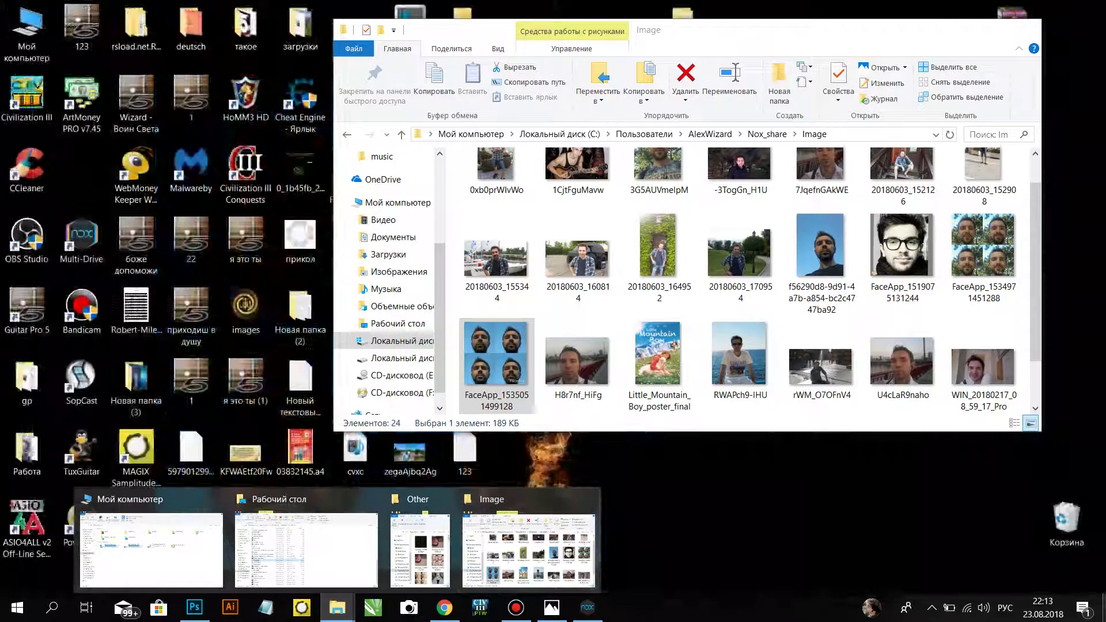
click(587, 499)
drag(684, 392, 225, 582)
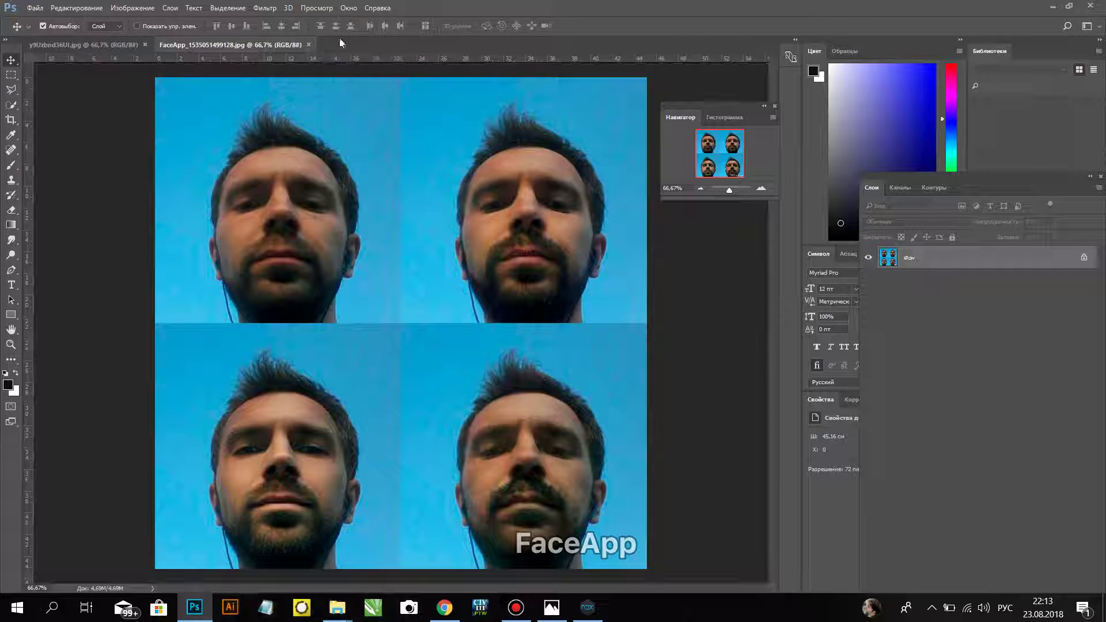
drag(225, 582, 369, 26)
key(Return)
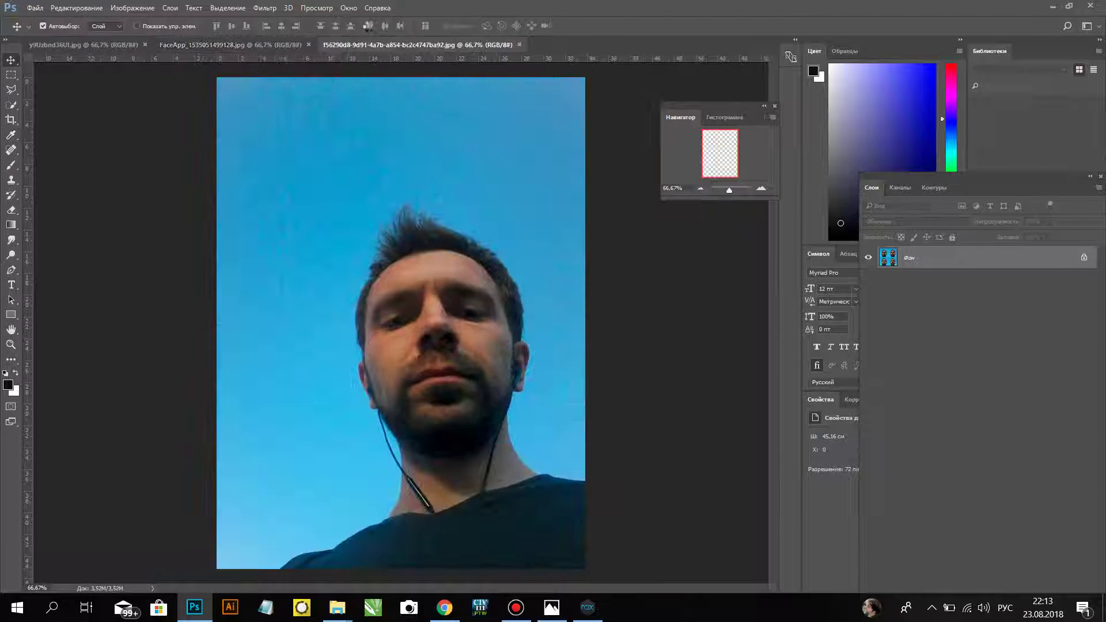
- Crop the FaceApp collage to only its bottom-left face, then switch back to the selfie tab
click(271, 48)
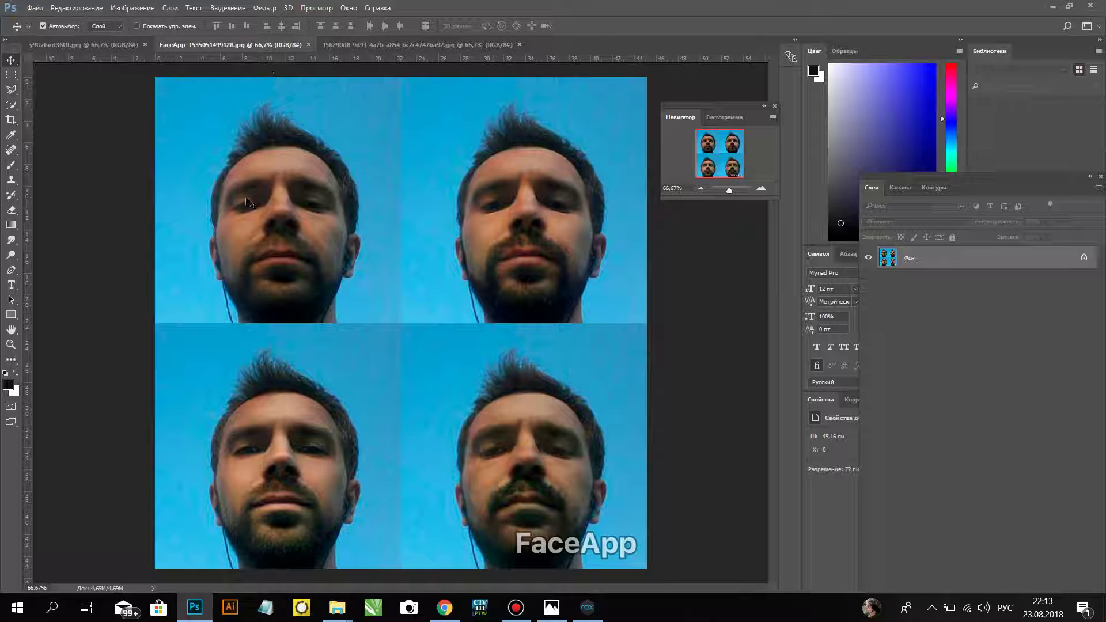
click(10, 121)
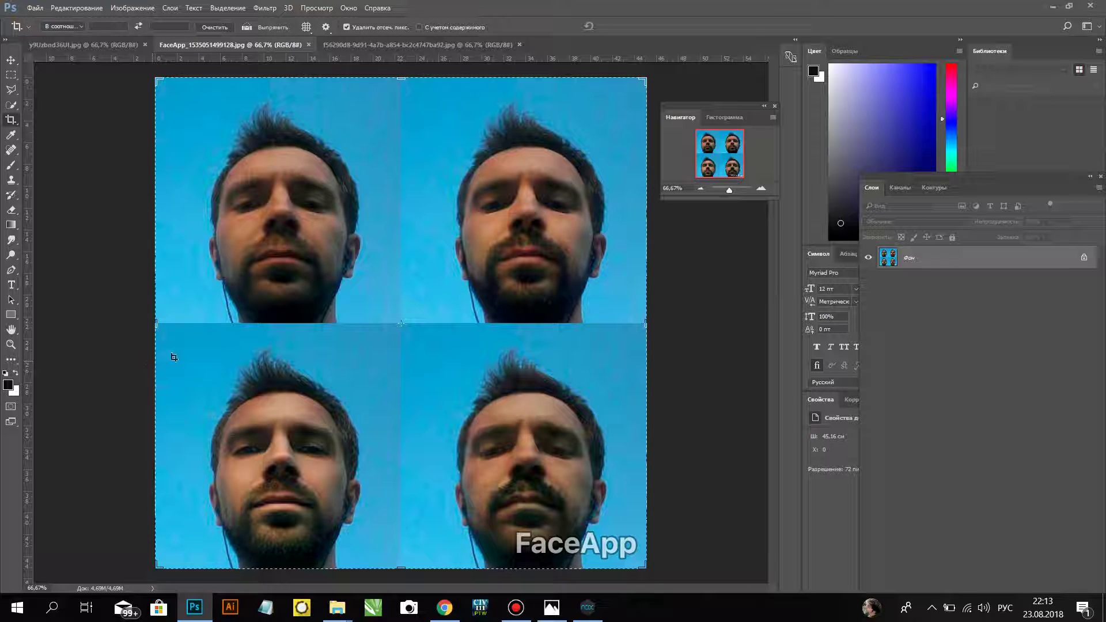
drag(406, 79, 399, 198)
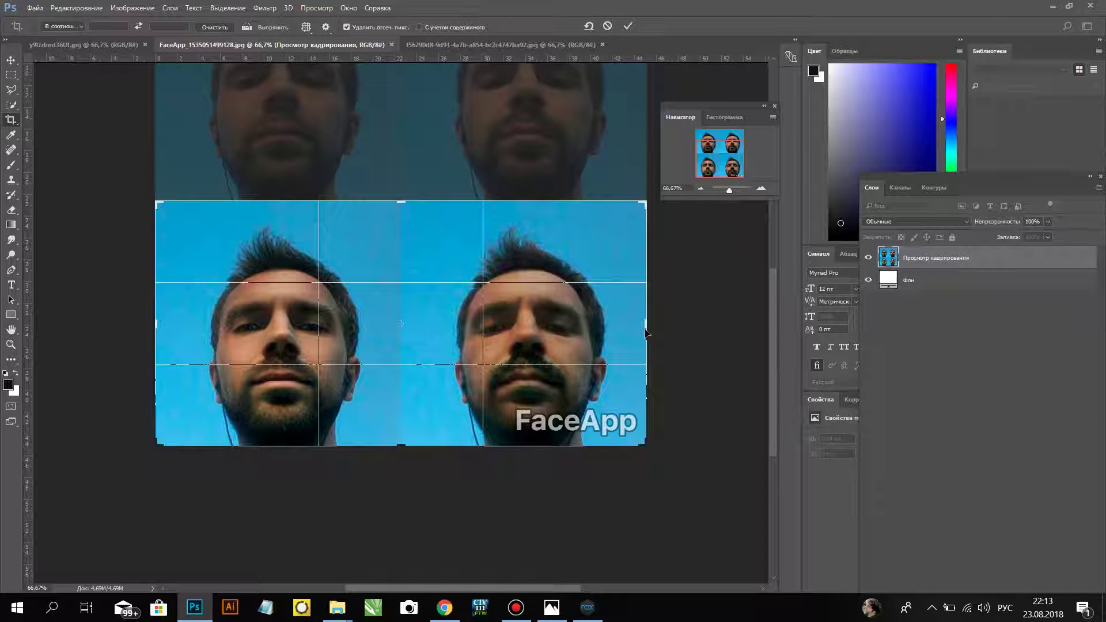
drag(646, 324, 455, 327)
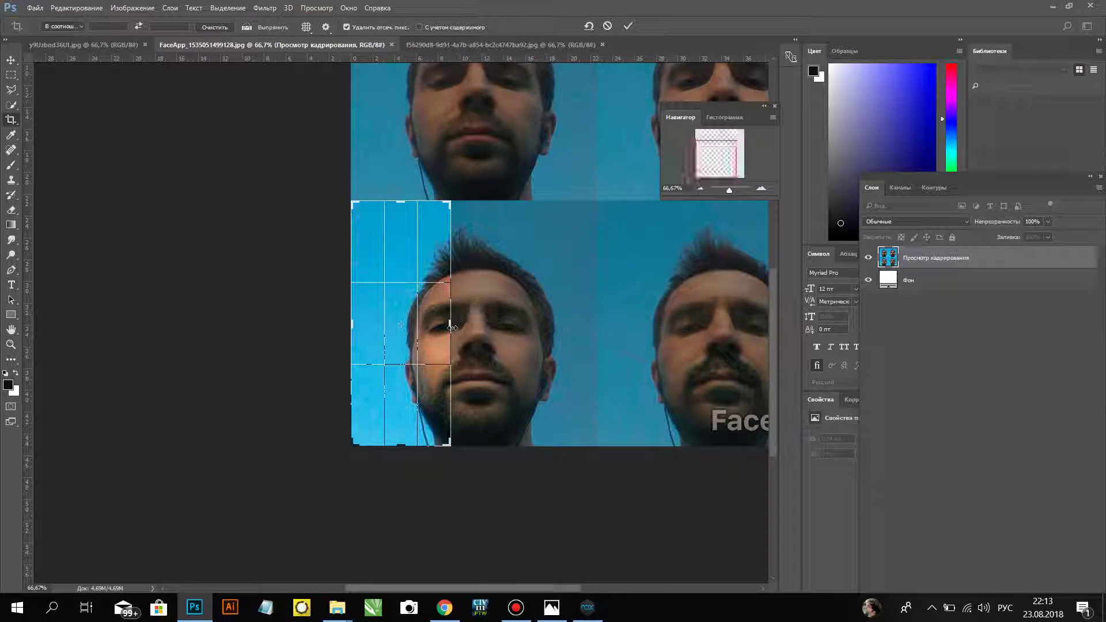
drag(530, 327, 530, 328)
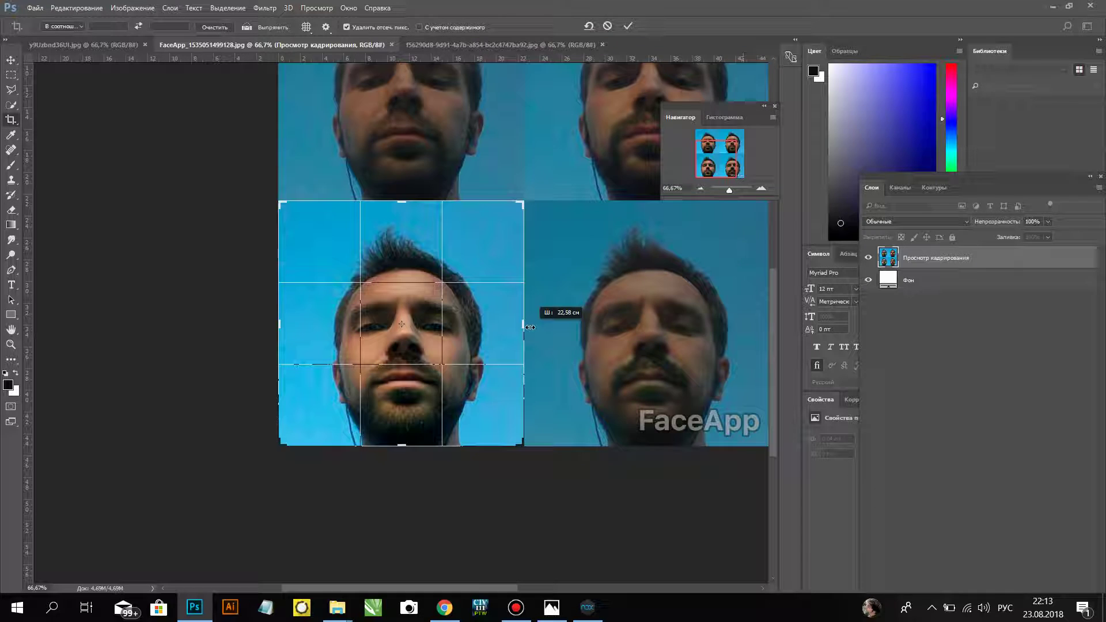
key(Return)
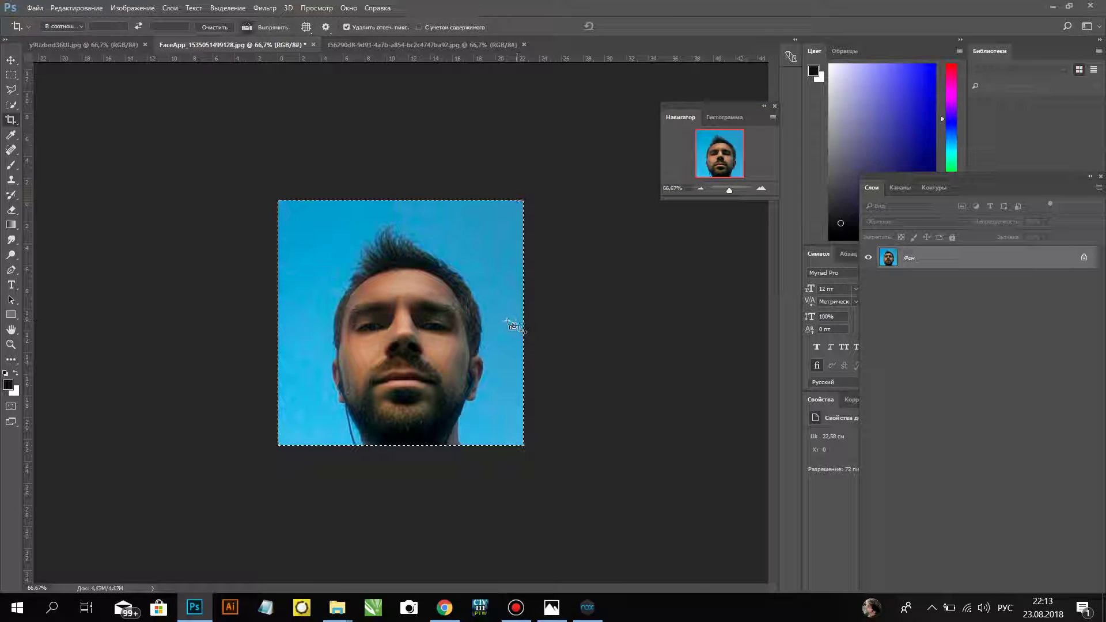
click(381, 45)
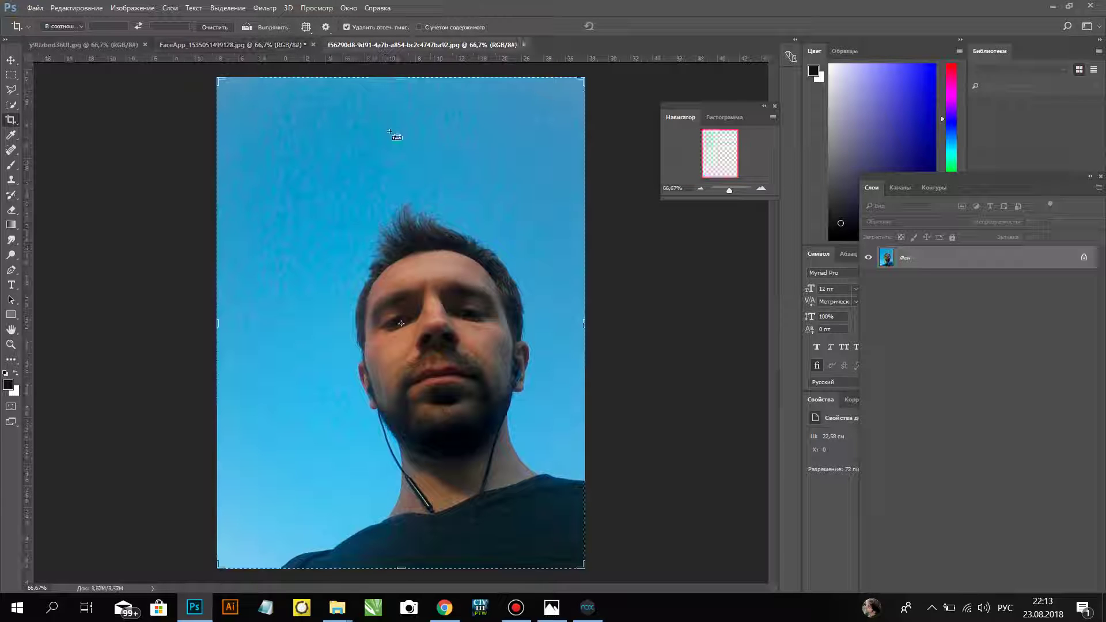
- Paste the cropped face as Слой 1 and drag it over the selfie's face, hiding the rulers
key(ctrl+v)
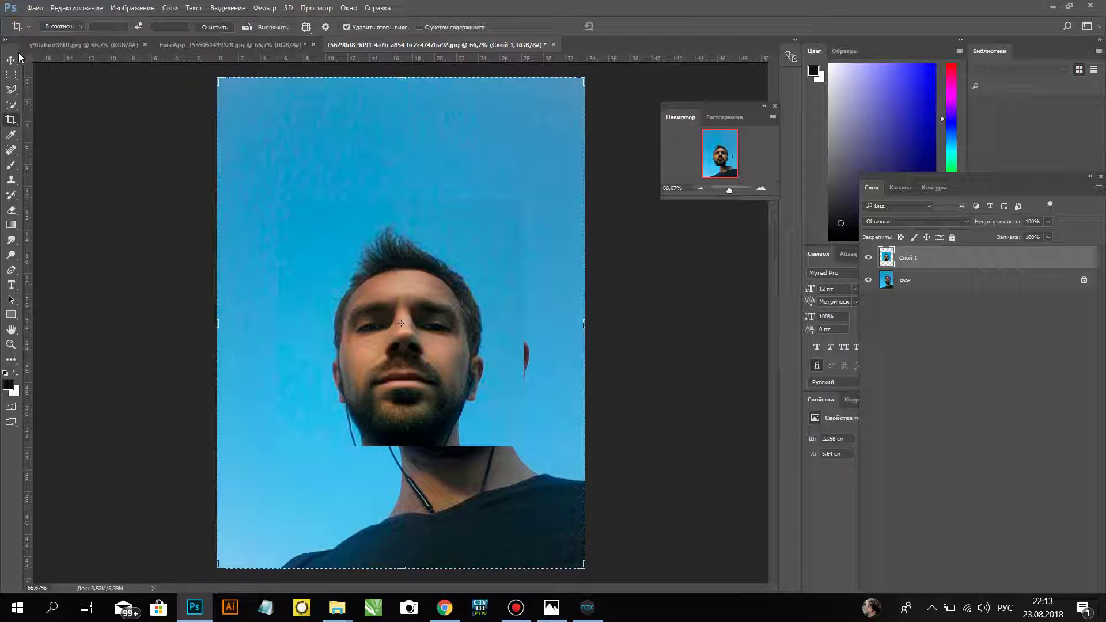
key(v)
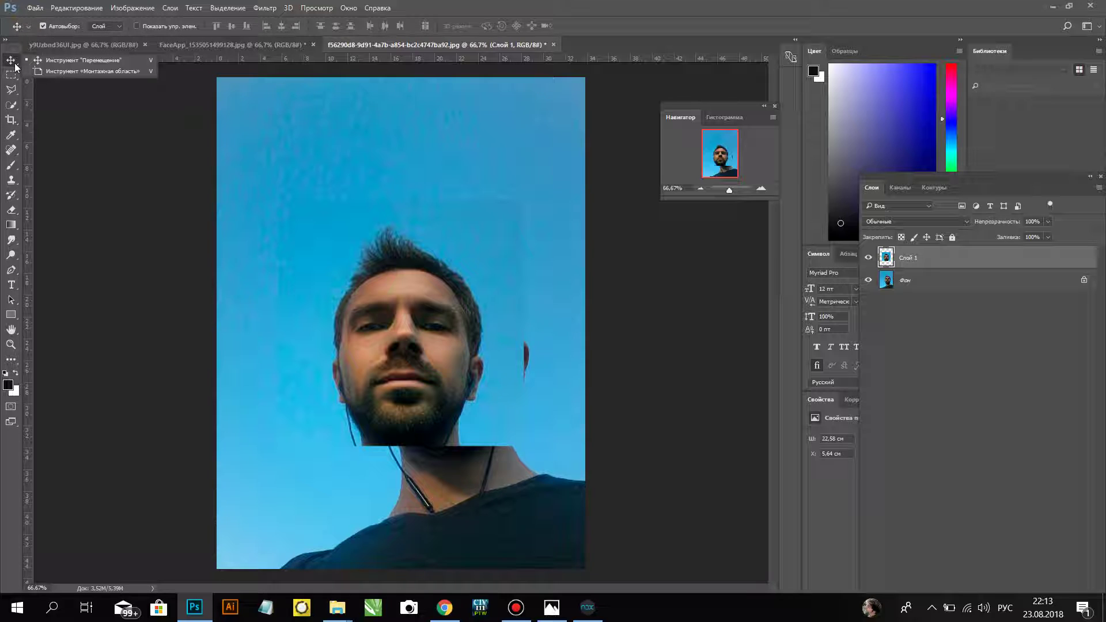
mouse_move(451, 399)
mouse_down()
mouse_move(484, 289)
mouse_move(489, 364)
mouse_up()
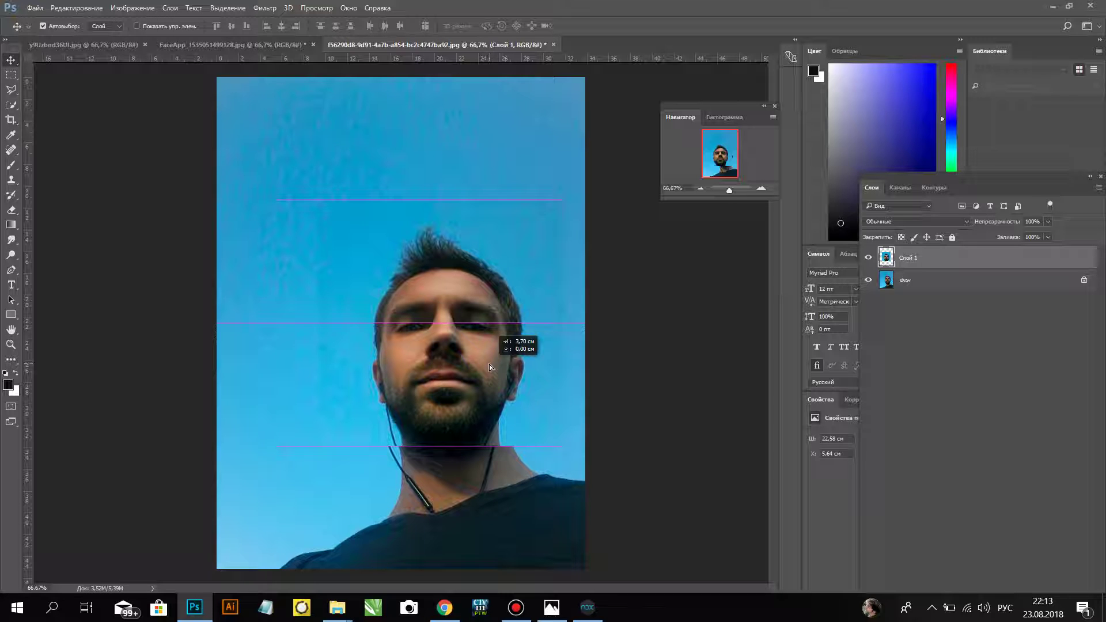
drag(489, 364, 489, 364)
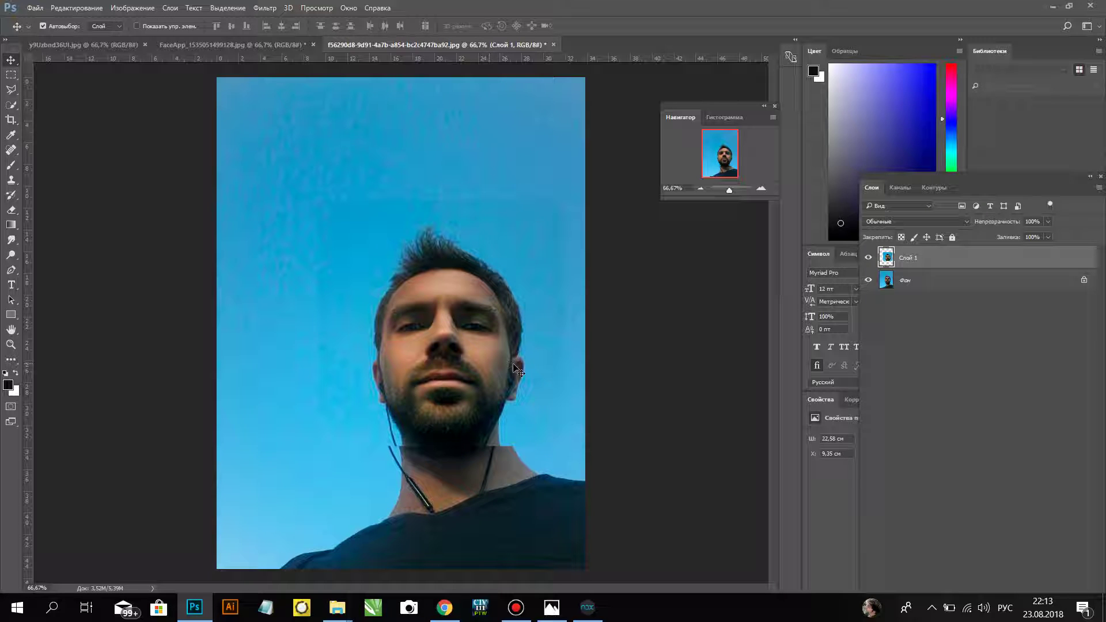
click(866, 263)
key(ctrl+r)
click(77, 8)
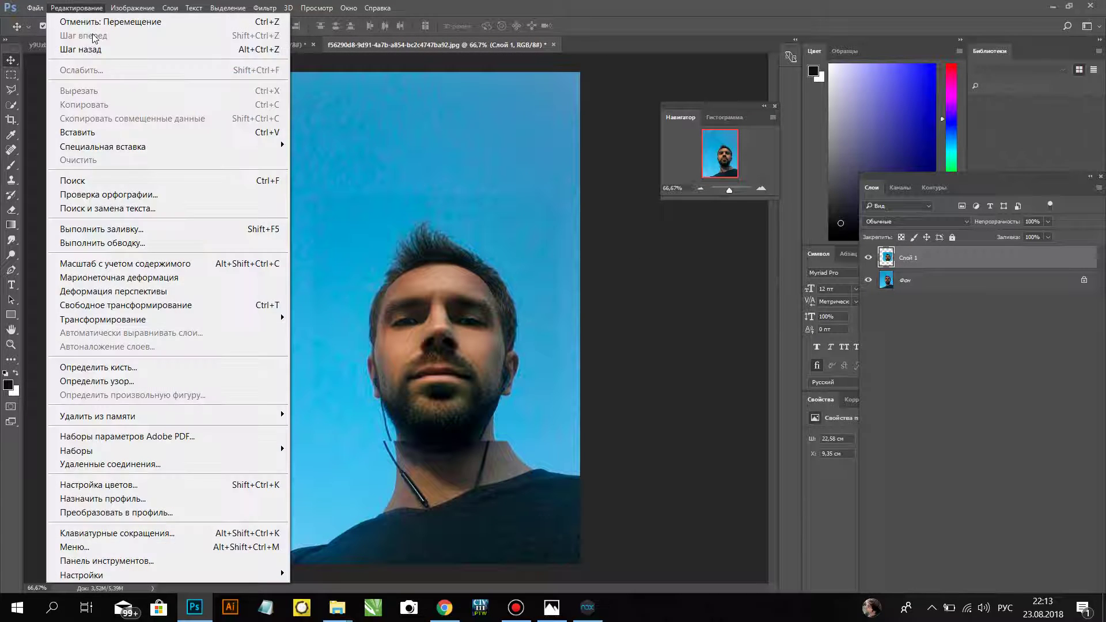
mouse_move(164, 319)
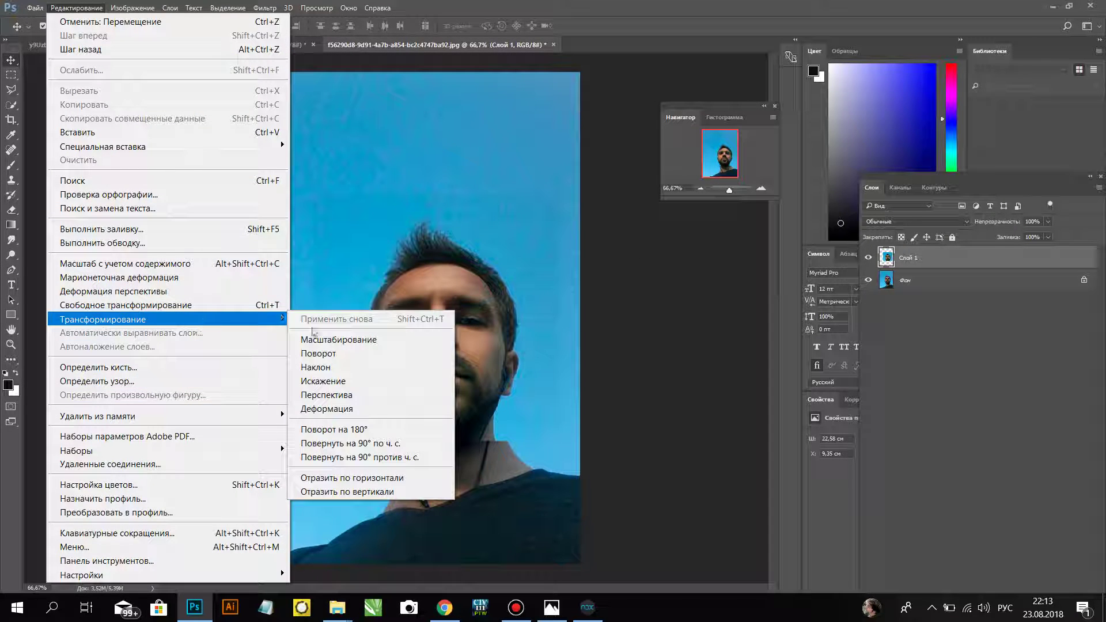
- Rotate the pasted face about -4.4°, apply it, and nudge it slightly left
click(354, 356)
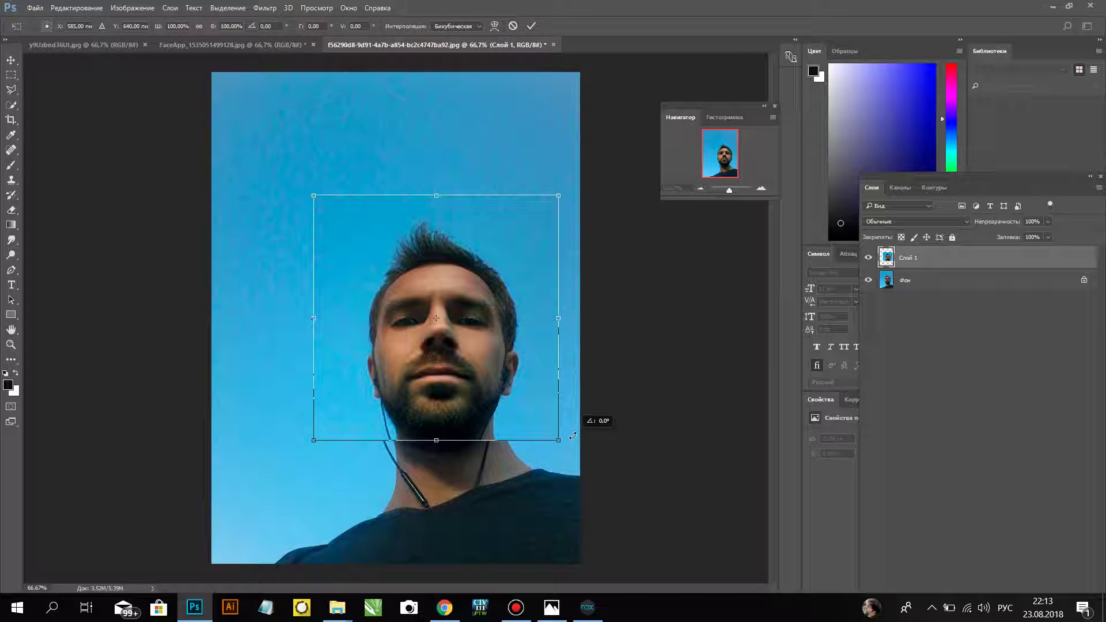
drag(575, 430, 571, 431)
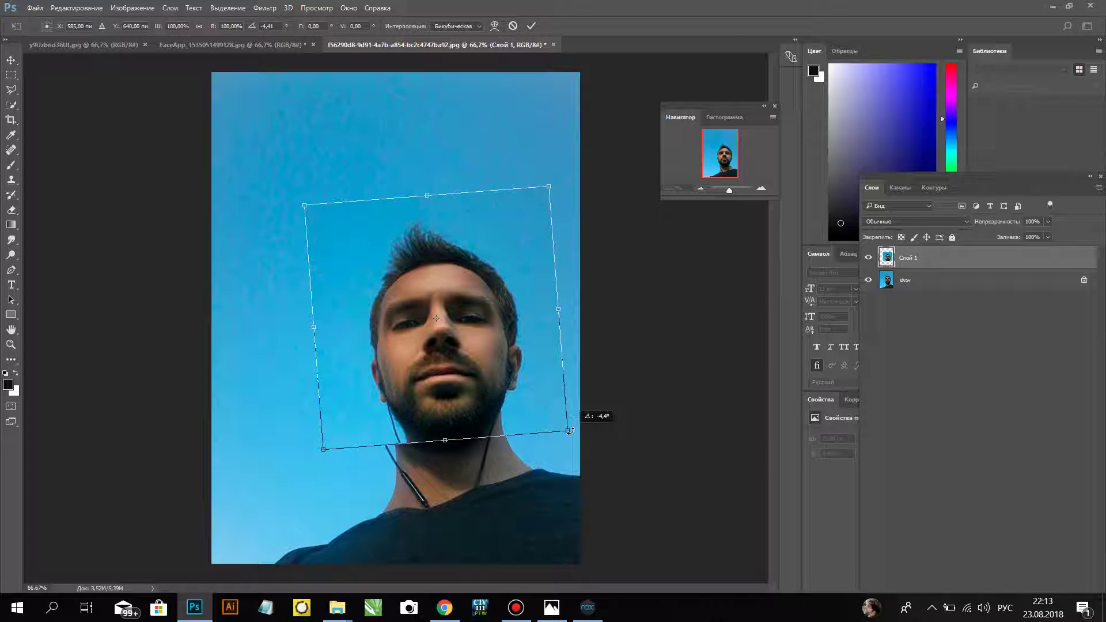
key(Return)
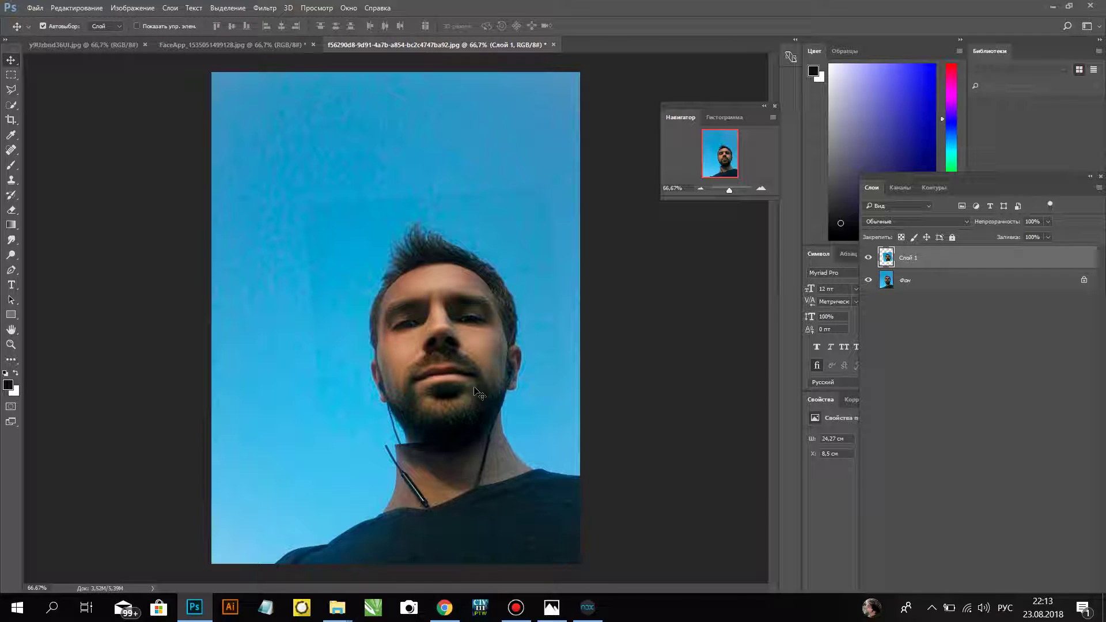
key(Left)
key(Left)
key(Left)
key(Left)
key(Left)
key(Left)
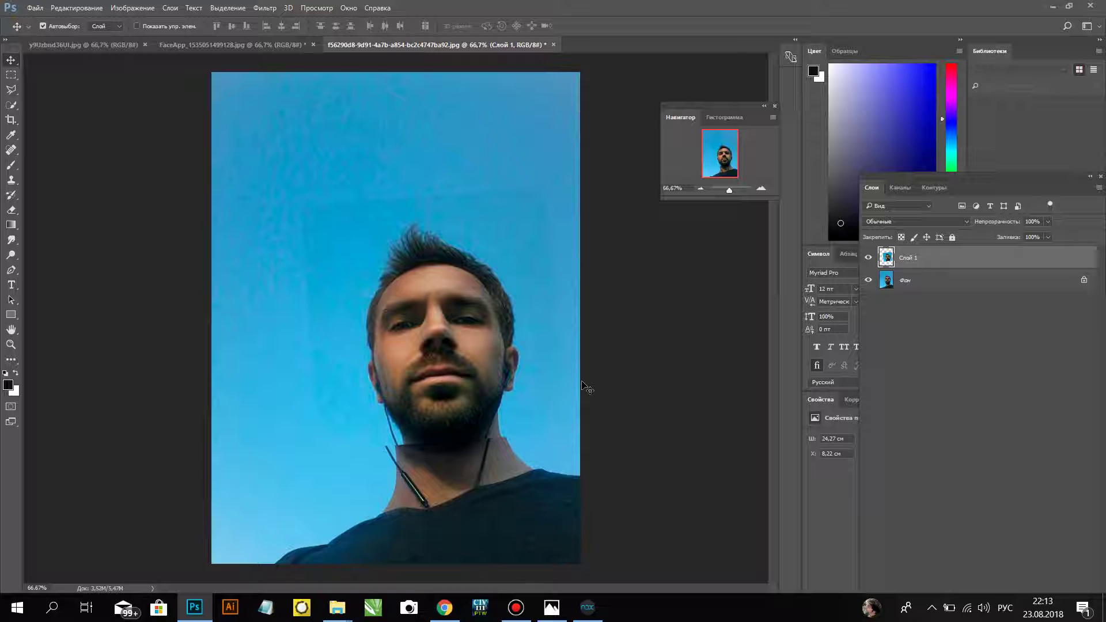
click(868, 257)
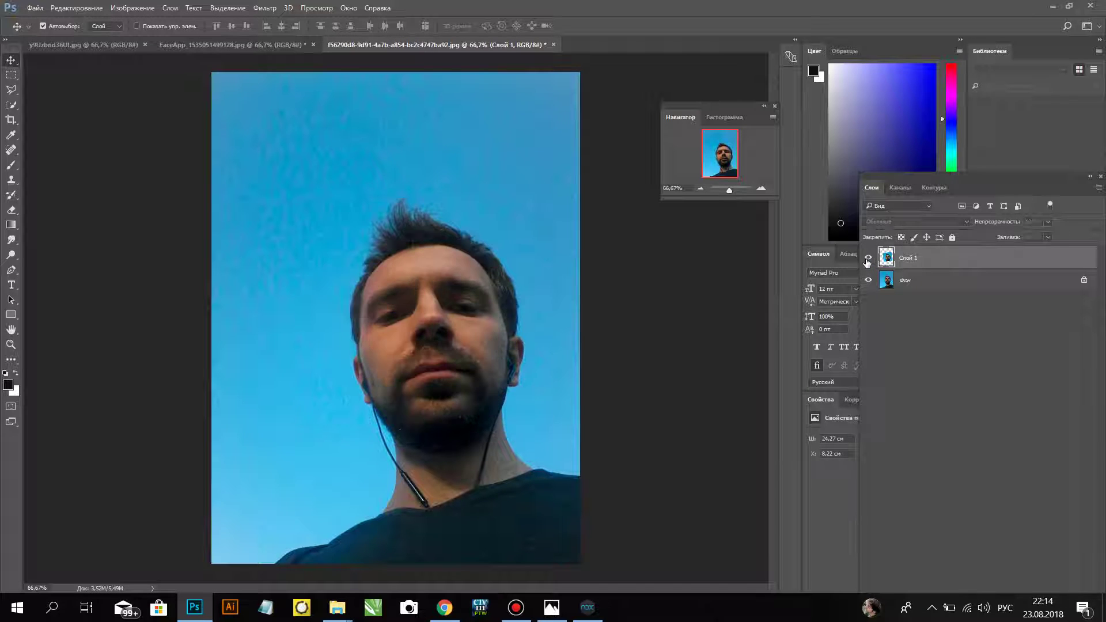
- Enlarge Слой 1 to about 119% and nudge it right and down over the original face
key(ctrl+t)
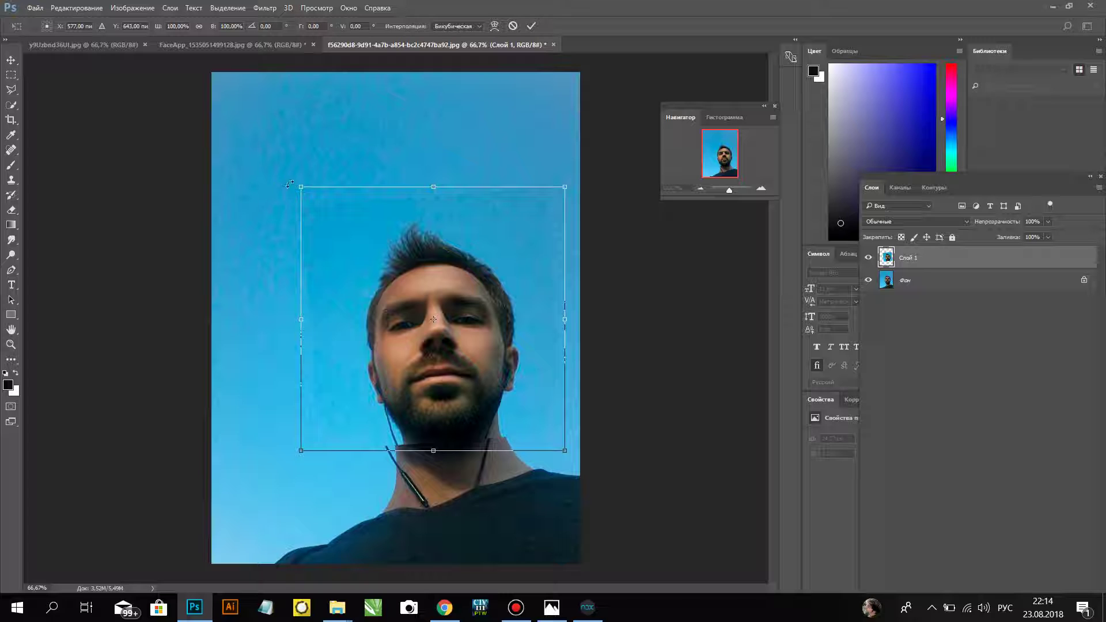
drag(300, 186, 278, 164)
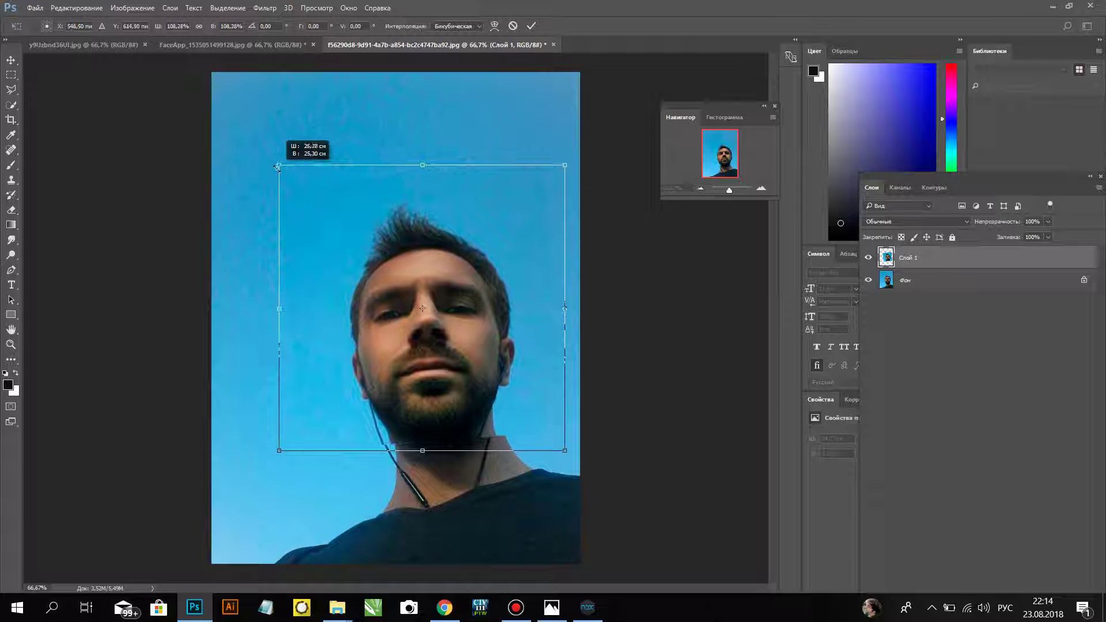
drag(434, 369, 445, 363)
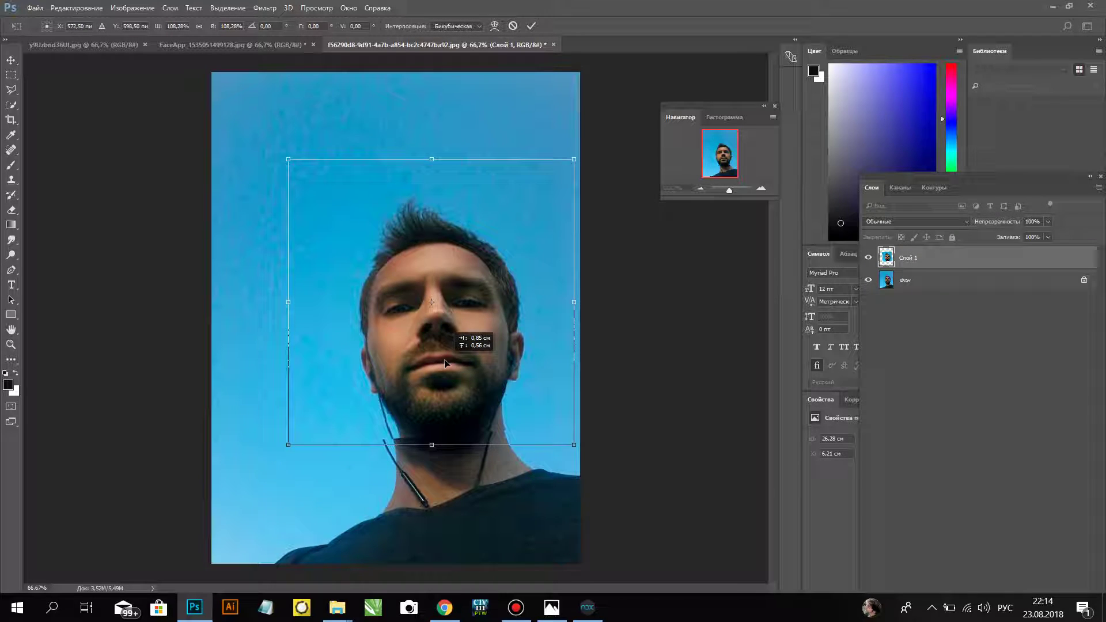
drag(288, 159, 260, 130)
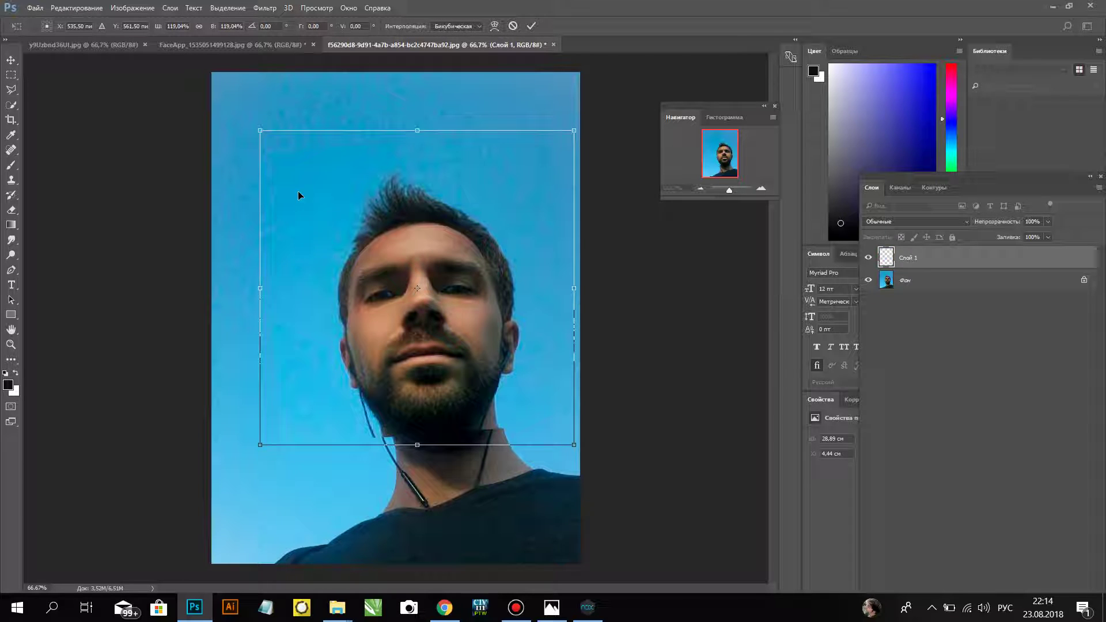
key(Right)
key(Right)
key(Right)
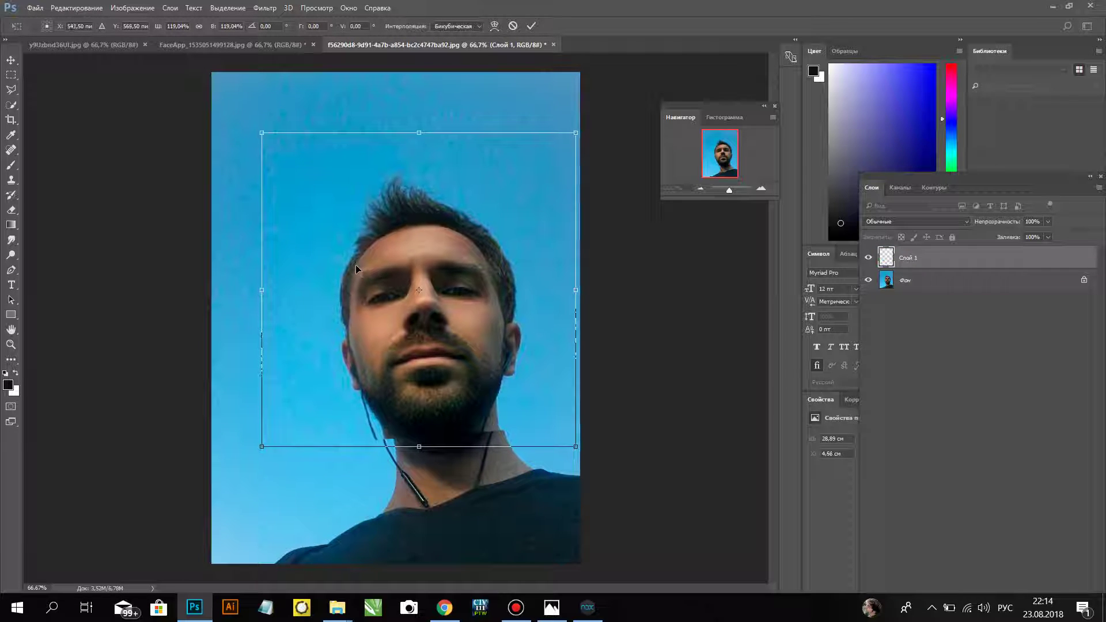
key(Down)
key(Down)
key(Down)
key(Right)
key(Right)
key(Right)
key(Right)
key(Right)
key(Right)
key(Down)
key(Down)
key(Down)
key(Down)
key(Down)
key(Down)
key(Right)
key(Right)
key(Right)
key(Down)
key(Down)
key(Down)
key(Down)
key(Down)
key(Down)
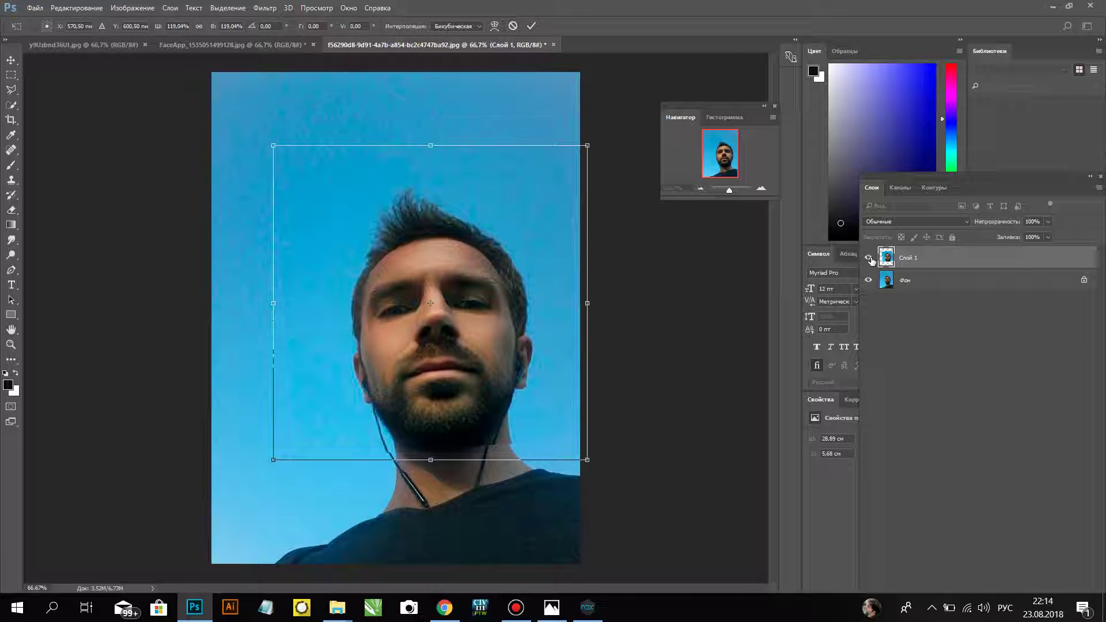
key(Return)
- Toggle the face layer's visibility on and off to compare it with the original
click(869, 258)
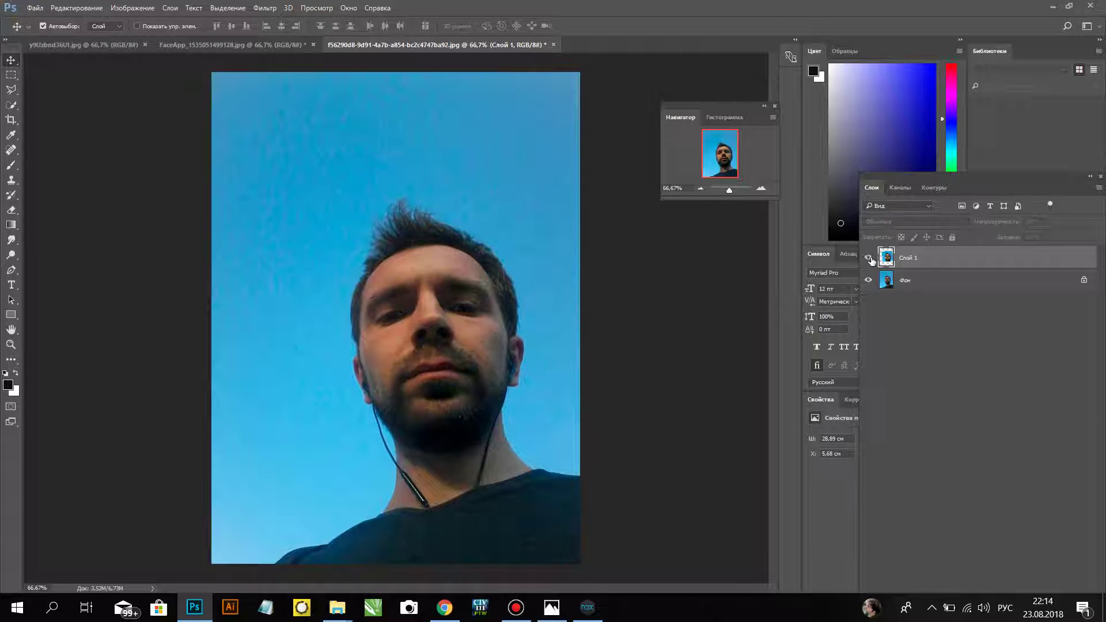
click(870, 259)
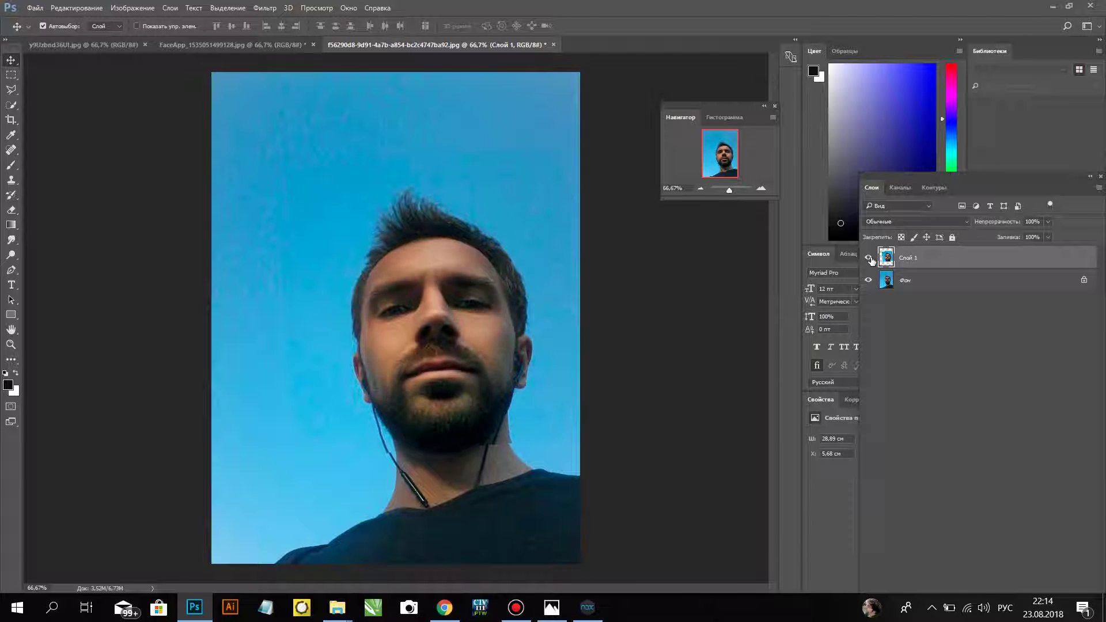
click(869, 258)
click(870, 258)
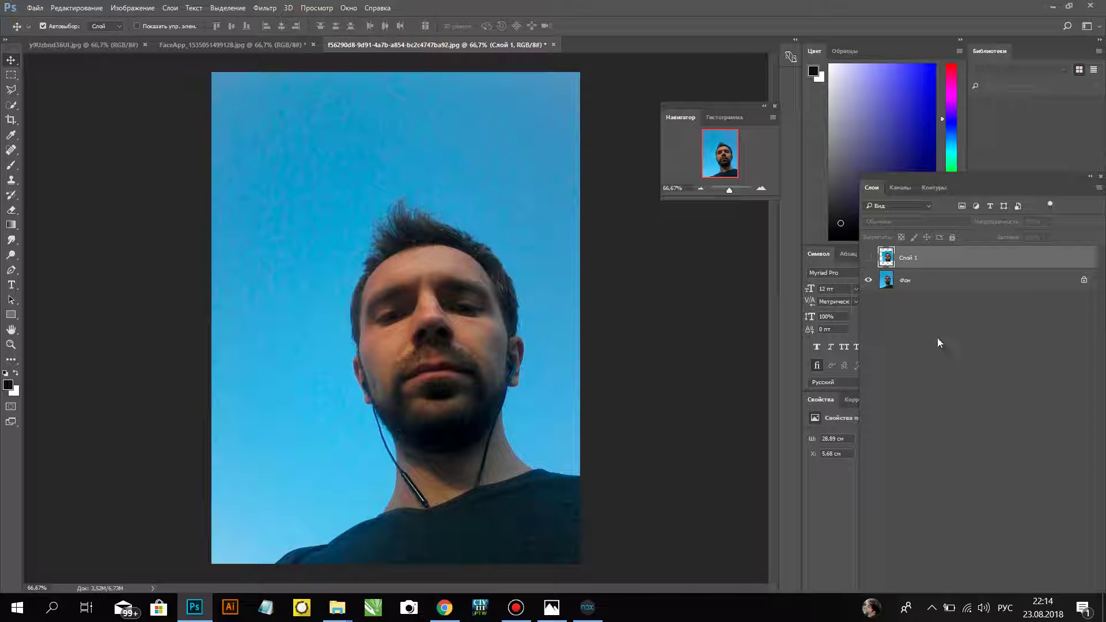
click(869, 259)
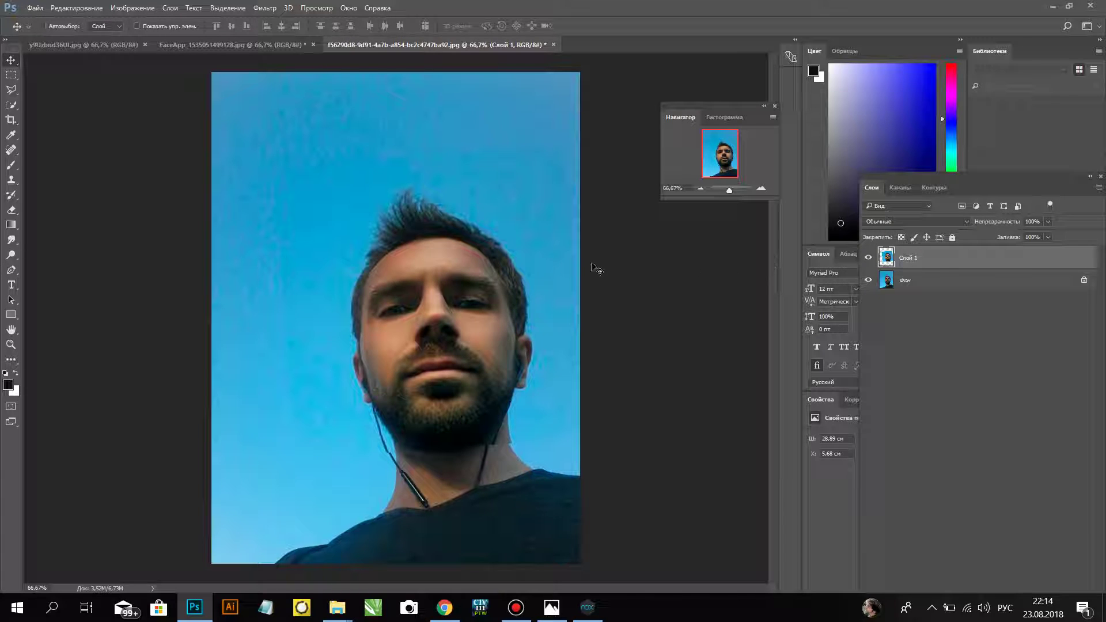
- Shrink the face layer to about 98% and compare it against the original again
key(ctrl+t)
drag(589, 145, 586, 150)
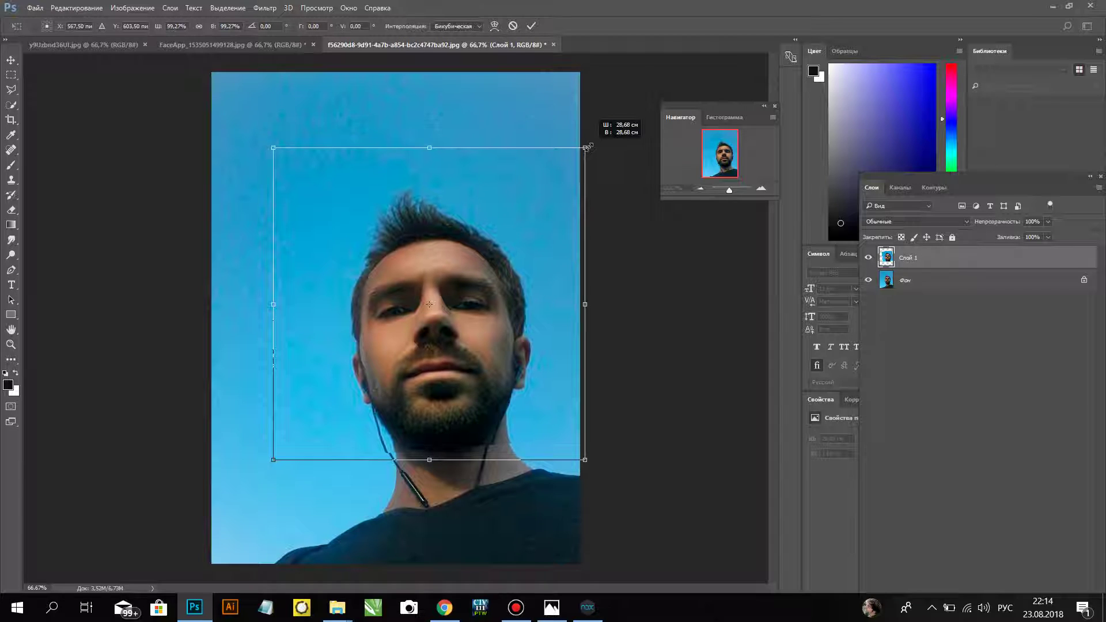
key(Return)
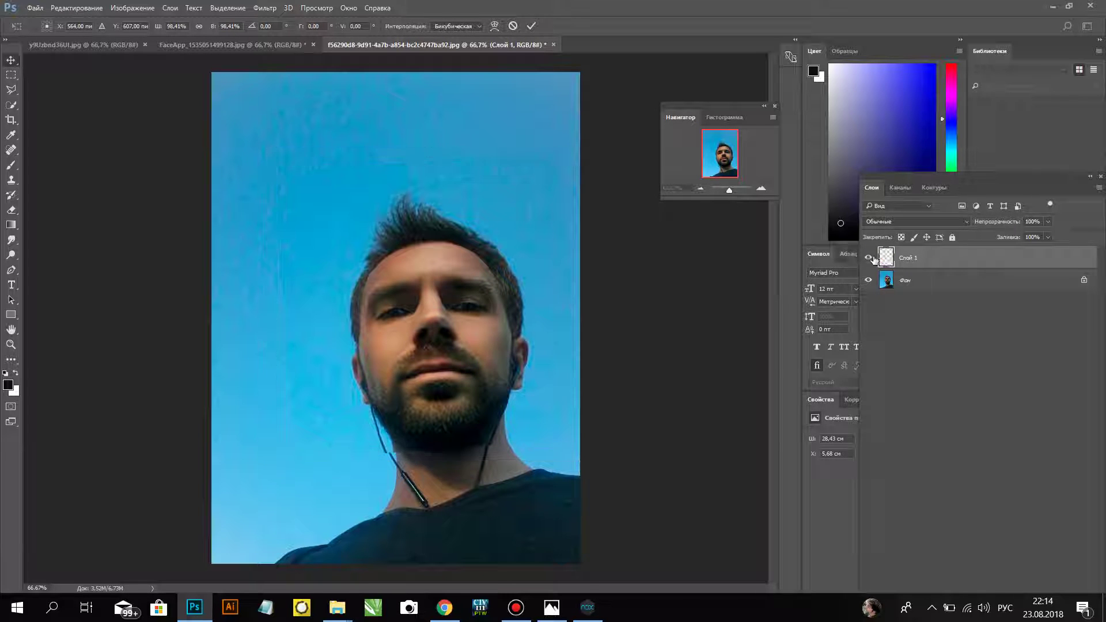
click(868, 261)
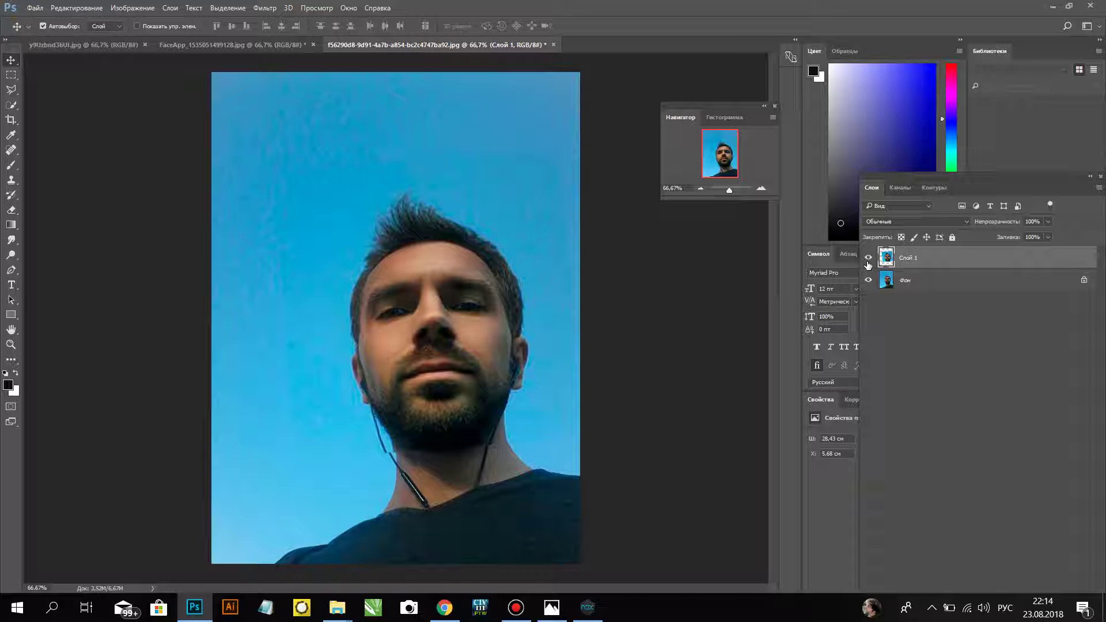
click(868, 264)
click(868, 264)
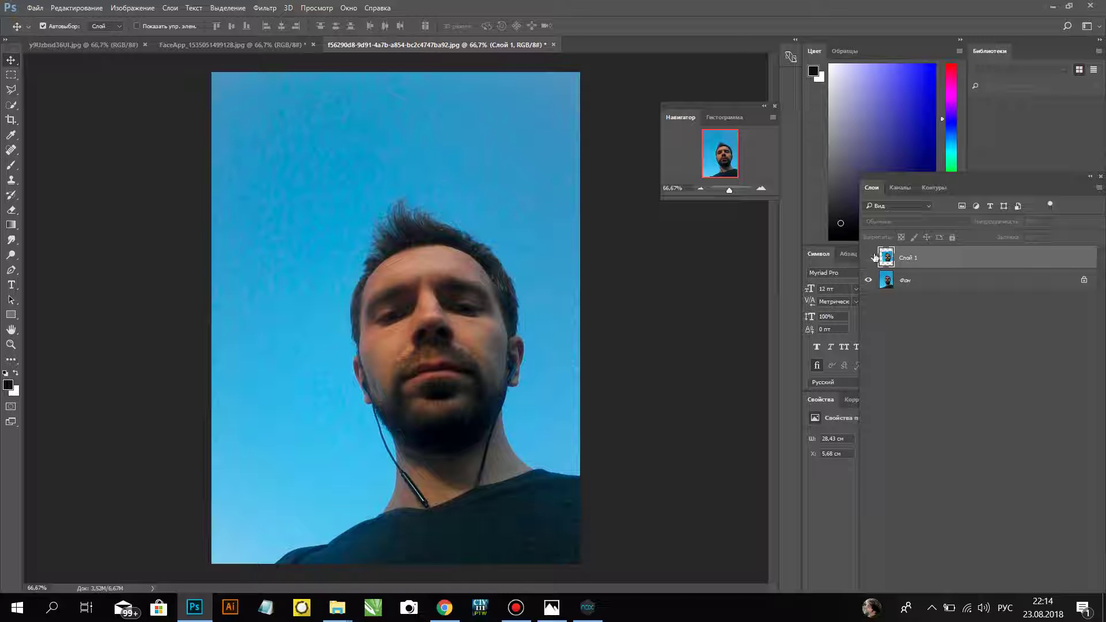
click(873, 258)
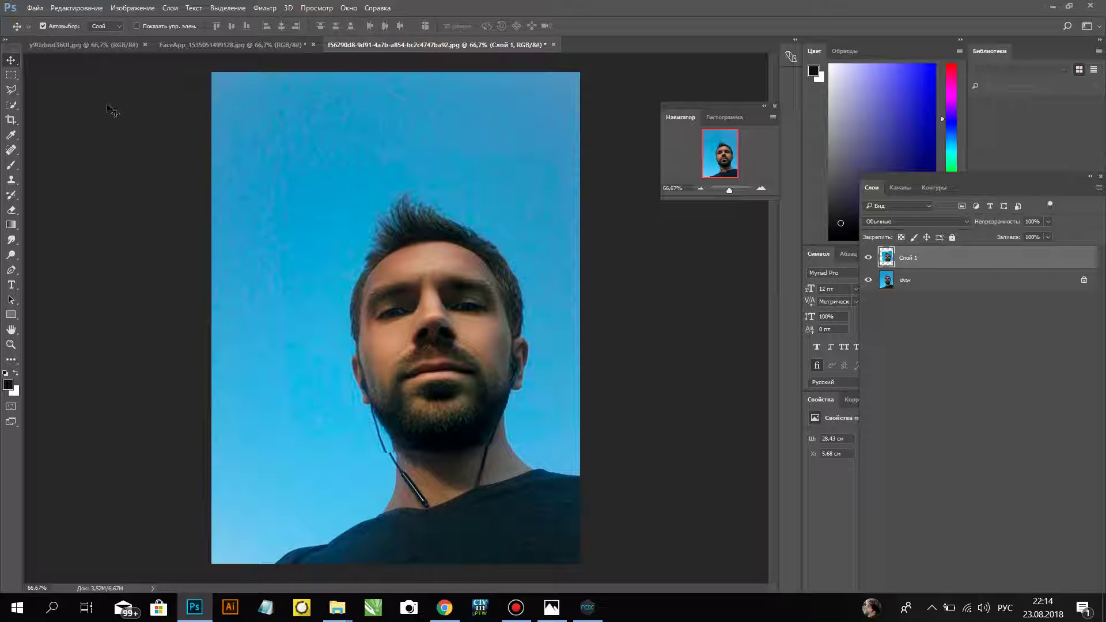
key(ctrl+t)
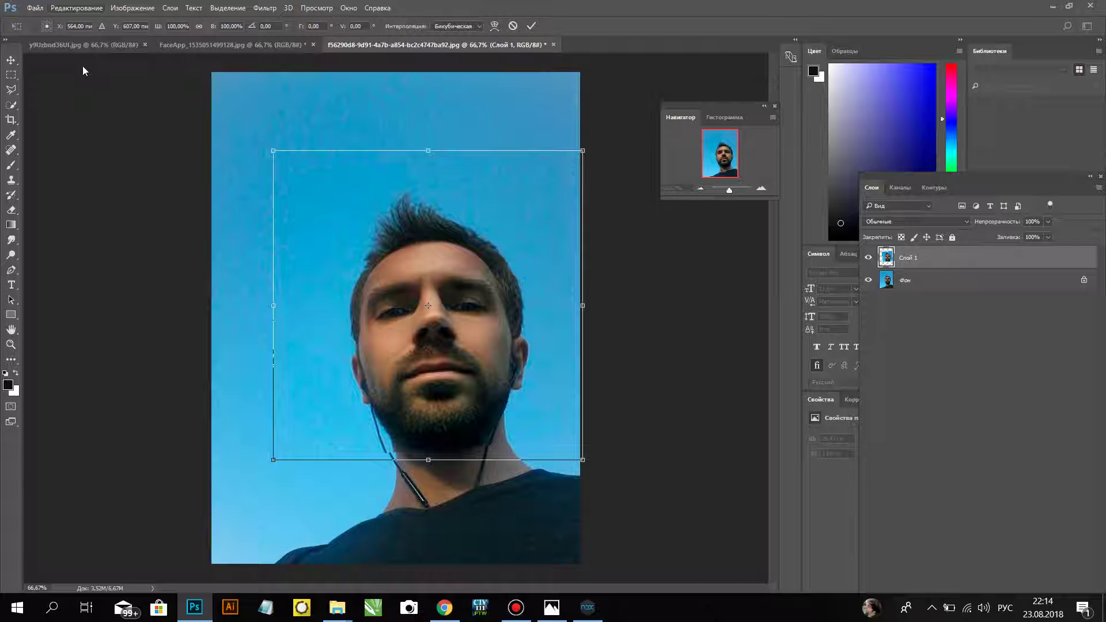
- Rotate the face layer about -1.8°, shrink it to roughly 96%, nudge it right and down, and compare
key(alt+e)
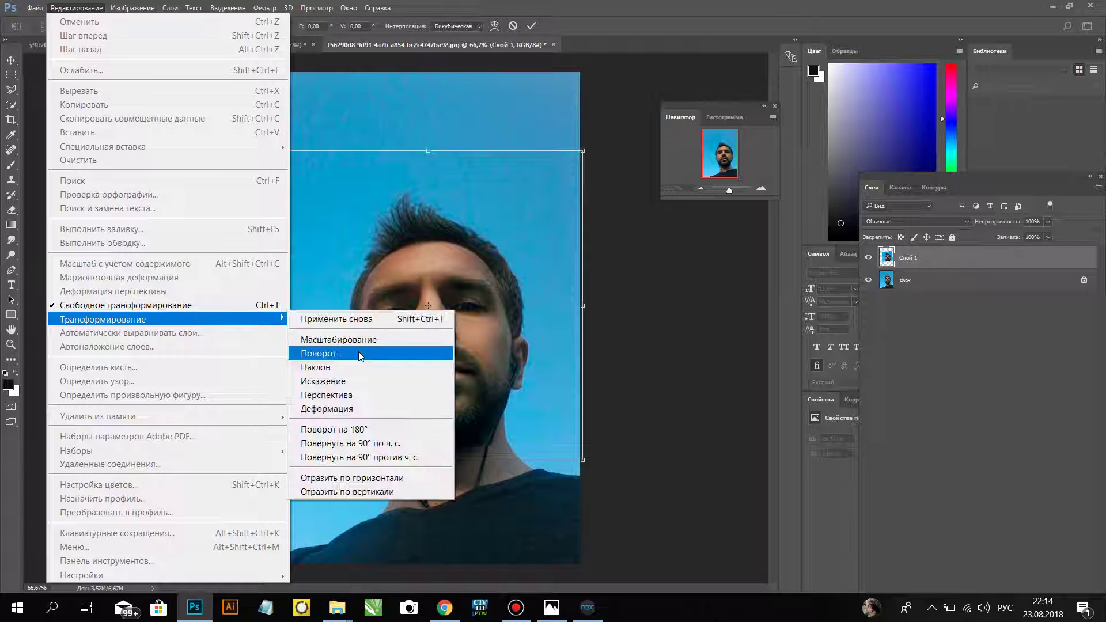
click(346, 353)
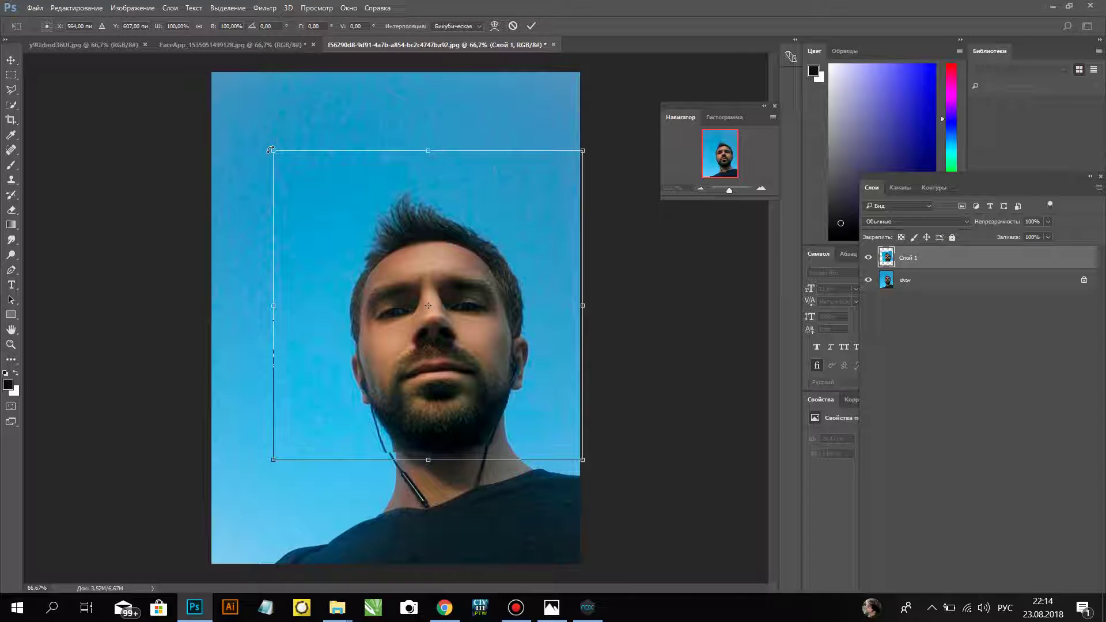
drag(270, 150, 274, 169)
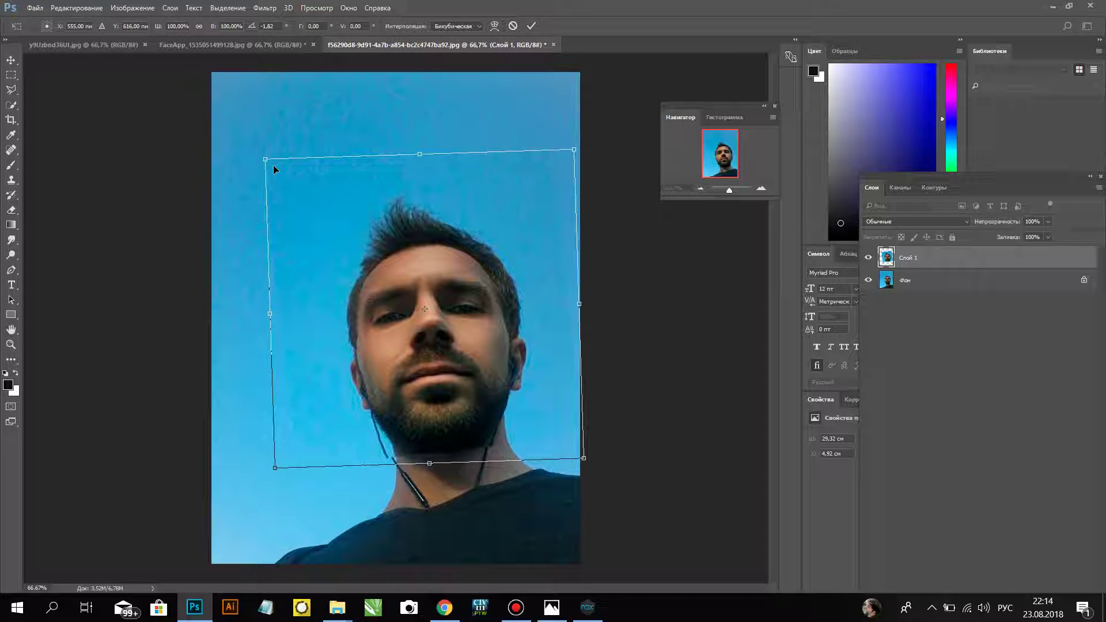
drag(266, 161, 272, 166)
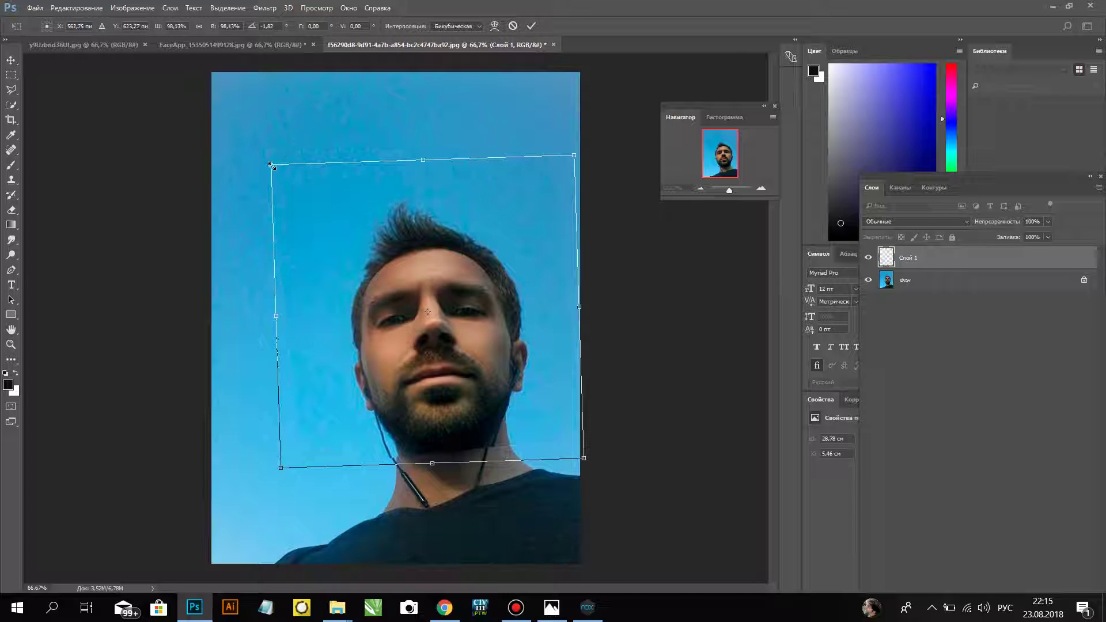
key(Down)
key(Down)
key(Down)
key(Right)
key(Right)
key(Right)
key(Right)
key(Right)
key(Right)
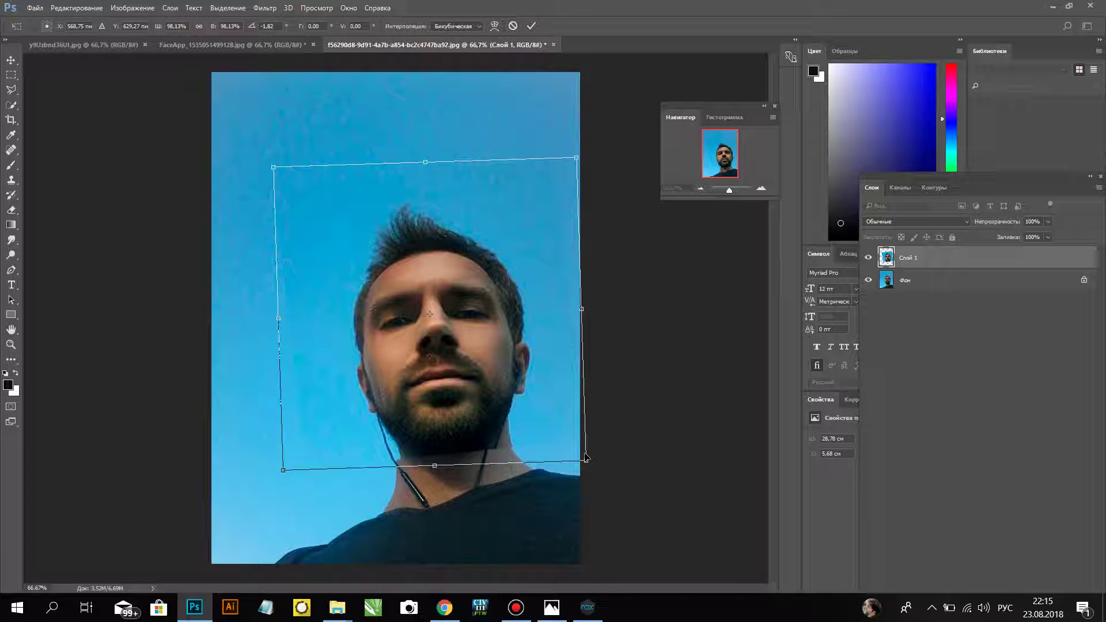
drag(585, 461, 575, 455)
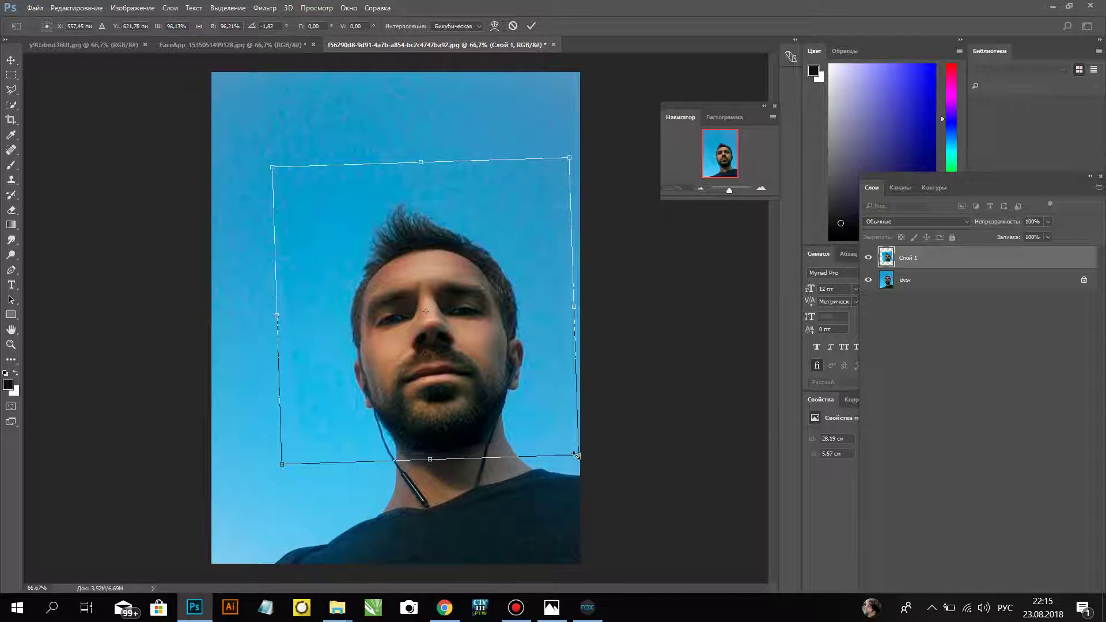
key(Return)
click(868, 258)
click(868, 258)
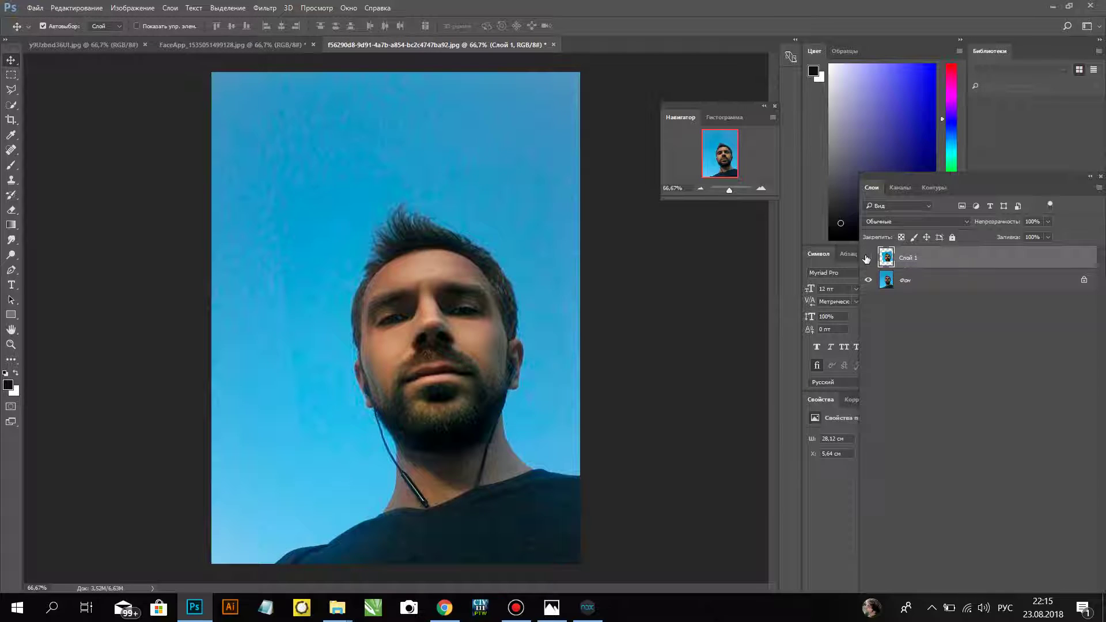
- Flick Слой 1's visibility repeatedly to compare the edited face with the original
click(868, 258)
click(868, 258)
click(867, 257)
click(868, 257)
click(868, 257)
click(868, 257)
click(867, 258)
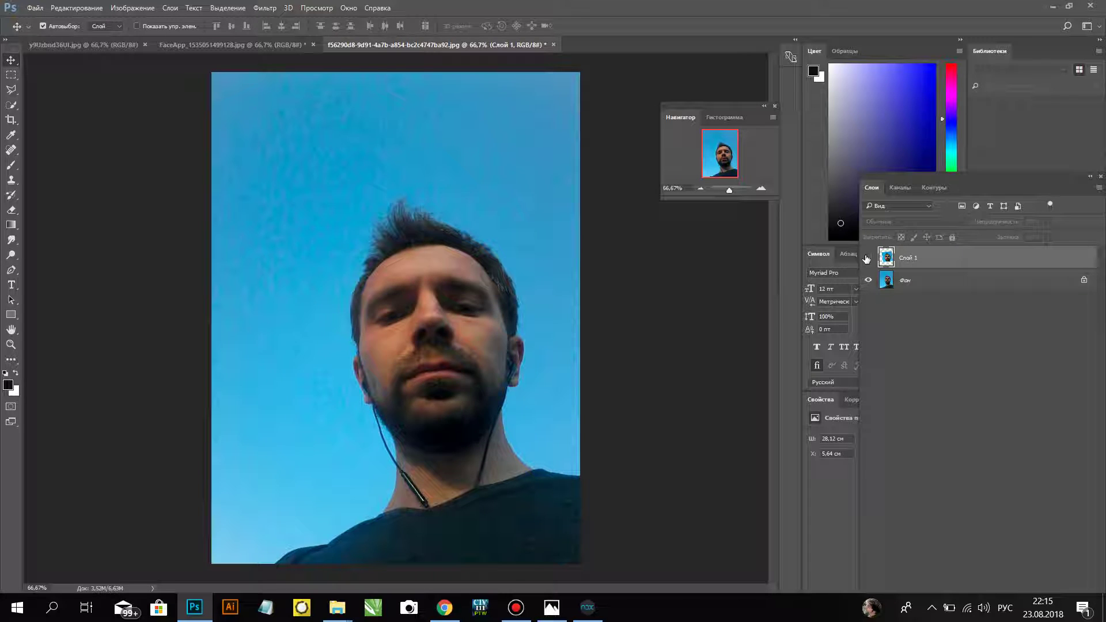
click(868, 257)
- Leave the Layers menu without flattening and nudge the face layer one step left
click(170, 8)
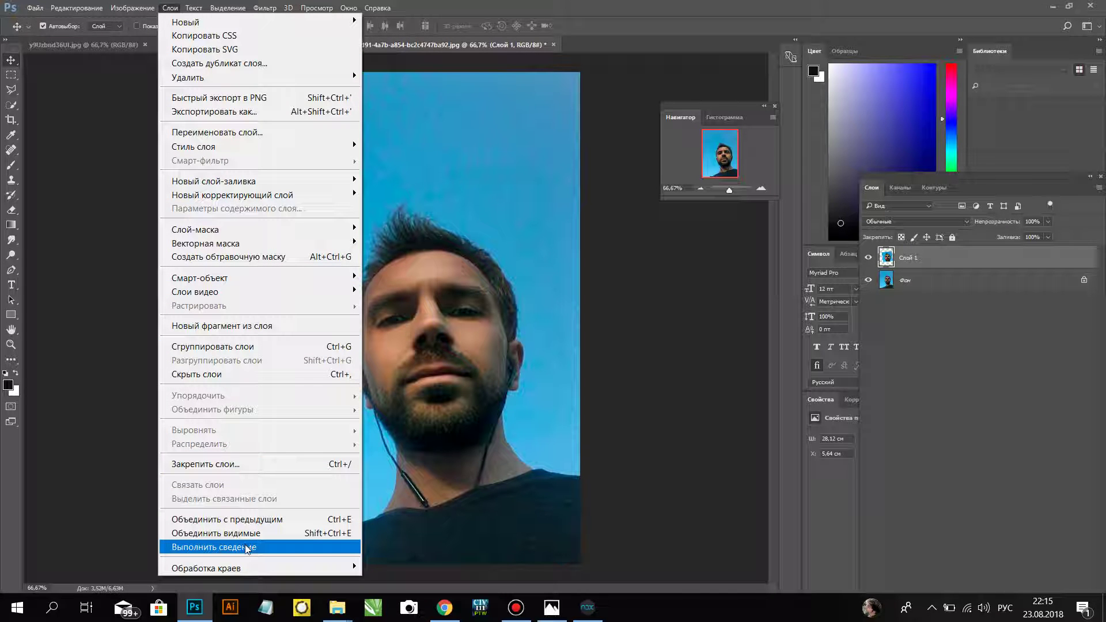
click(876, 278)
click(868, 257)
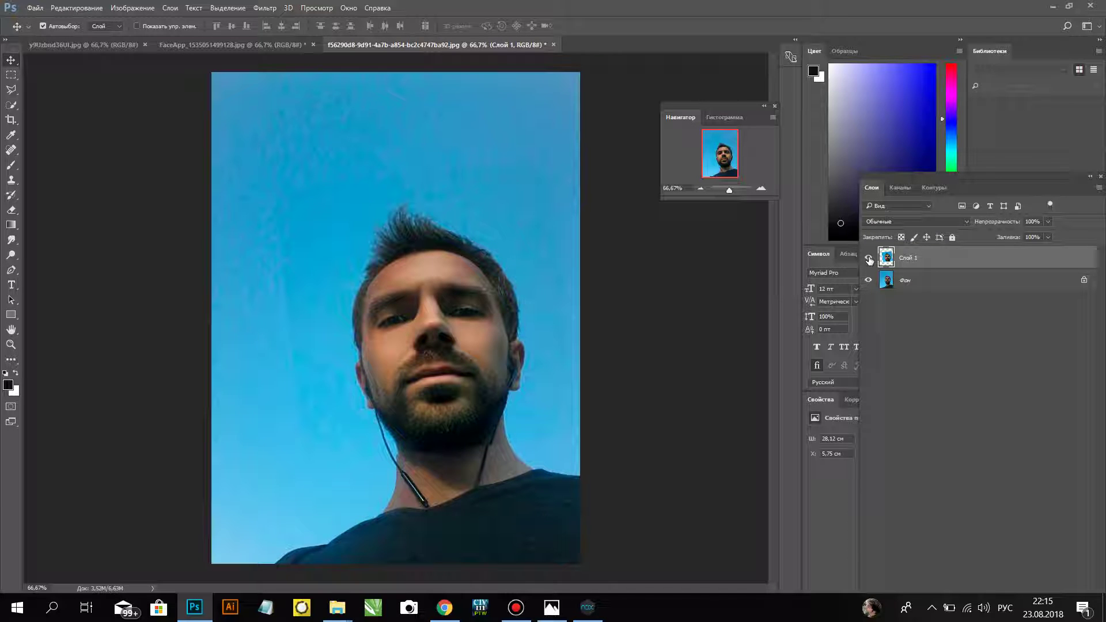
key(Left)
key(Left)
- At 100% zoom, adjust the face layer's width and nudge it left and down
key(ctrl+t)
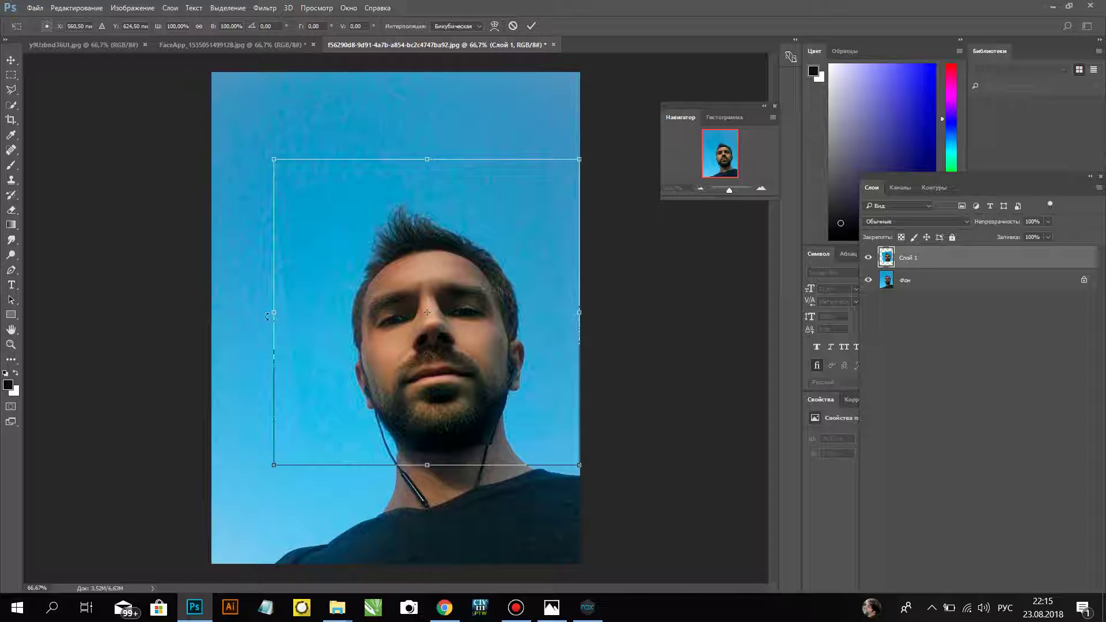
drag(275, 310, 275, 314)
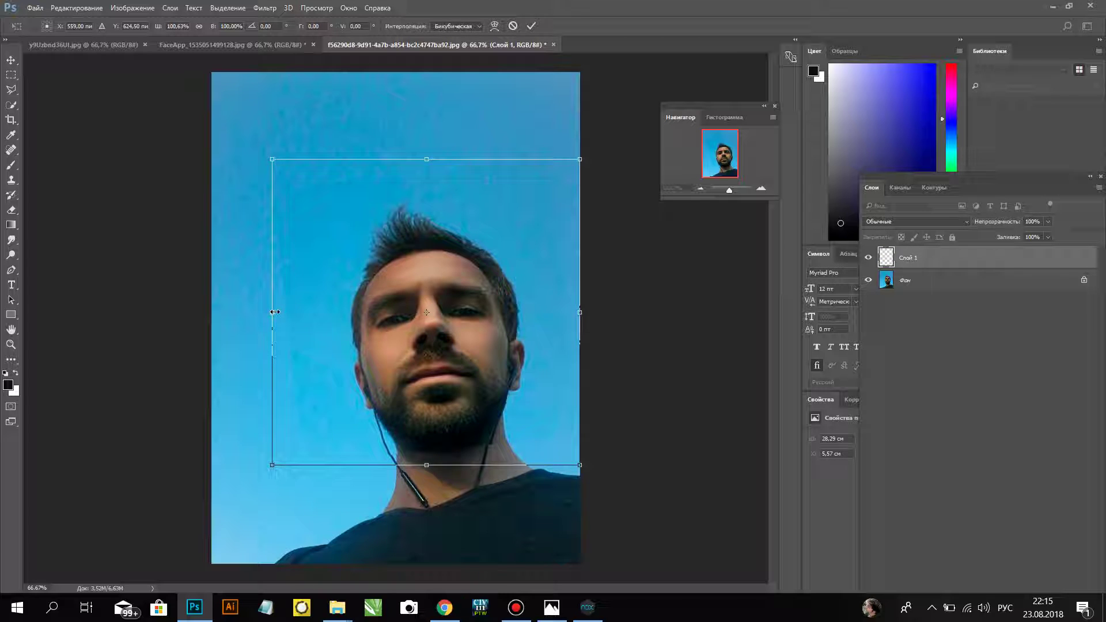
key(ctrl+plus)
scroll(346, 358, down, 1)
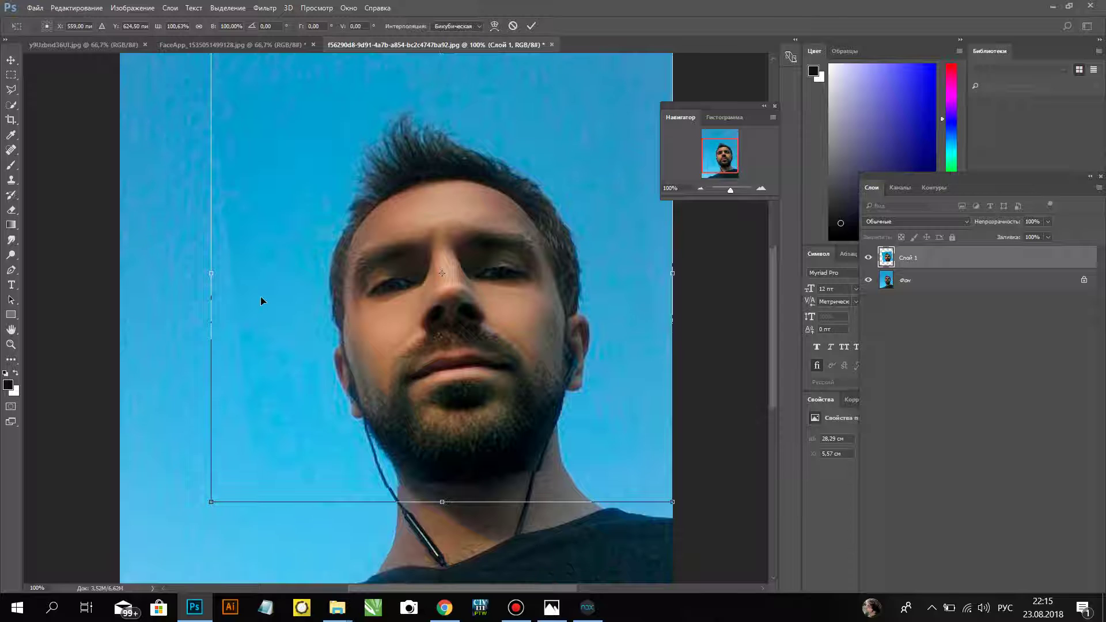
drag(208, 274, 211, 280)
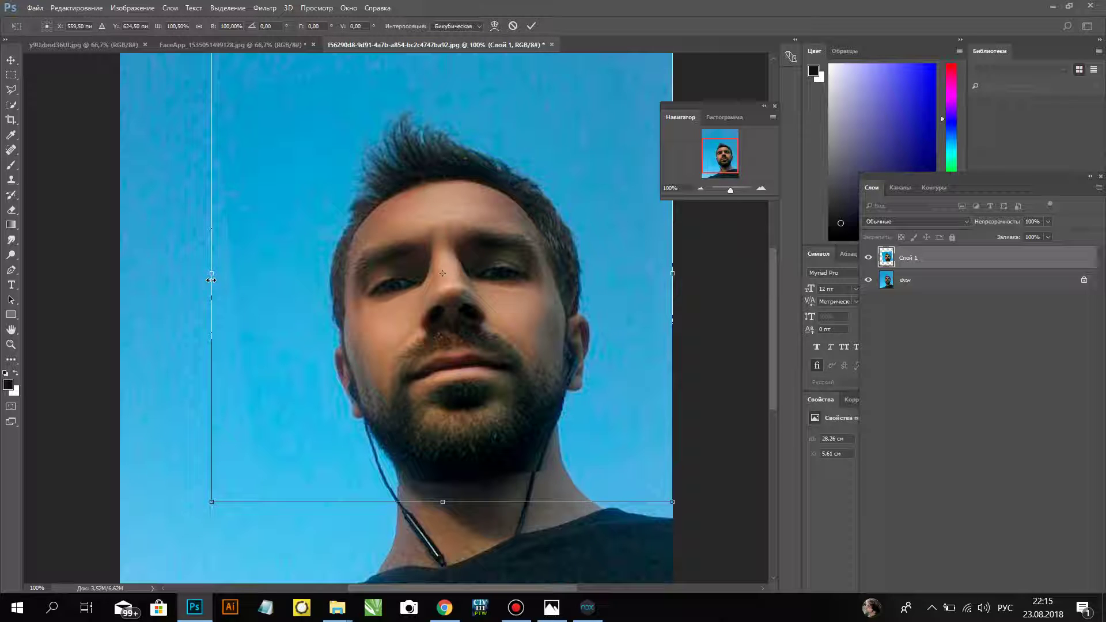
key(Left)
key(Down)
key(Down)
key(Left)
key(Left)
key(Left)
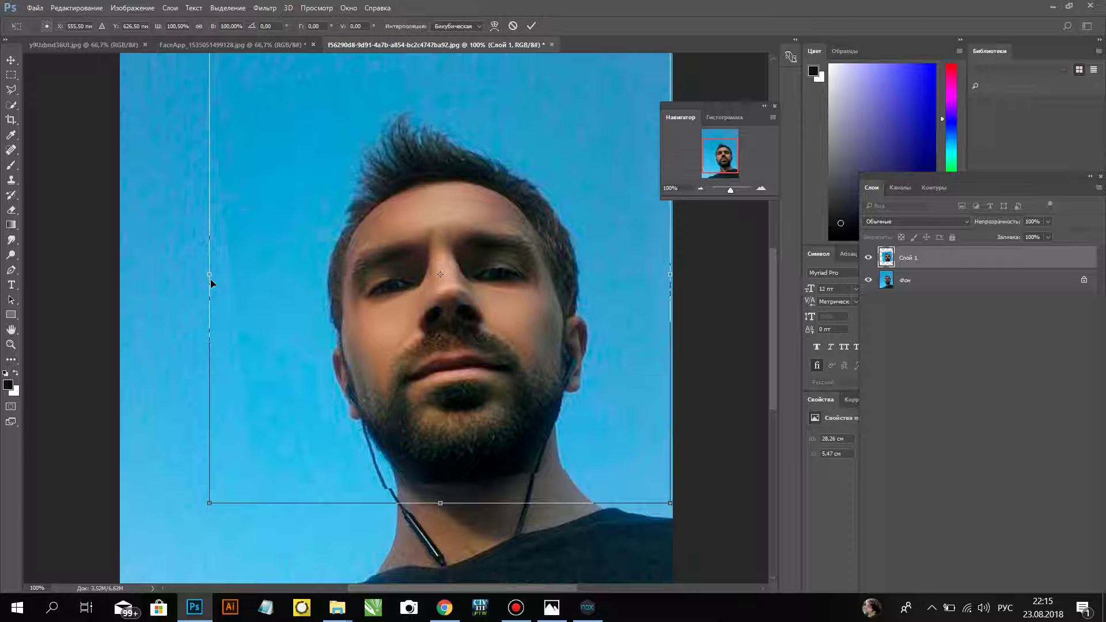
key(Return)
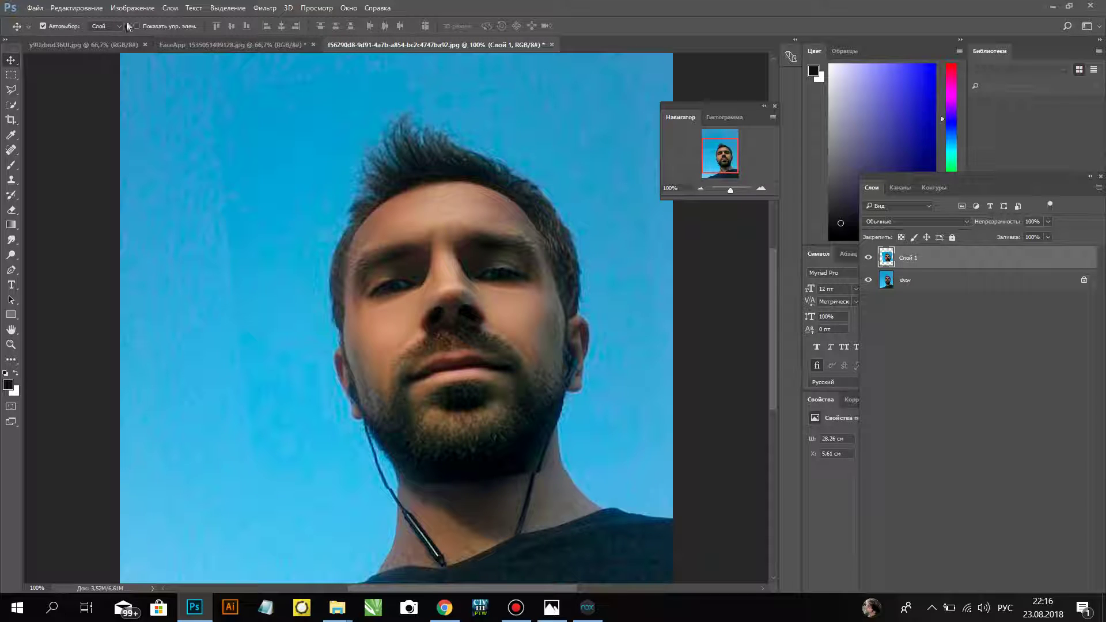
- Rotate the face layer about -0.36°, nudge it left, up and right, and apply
double_click(79, 16)
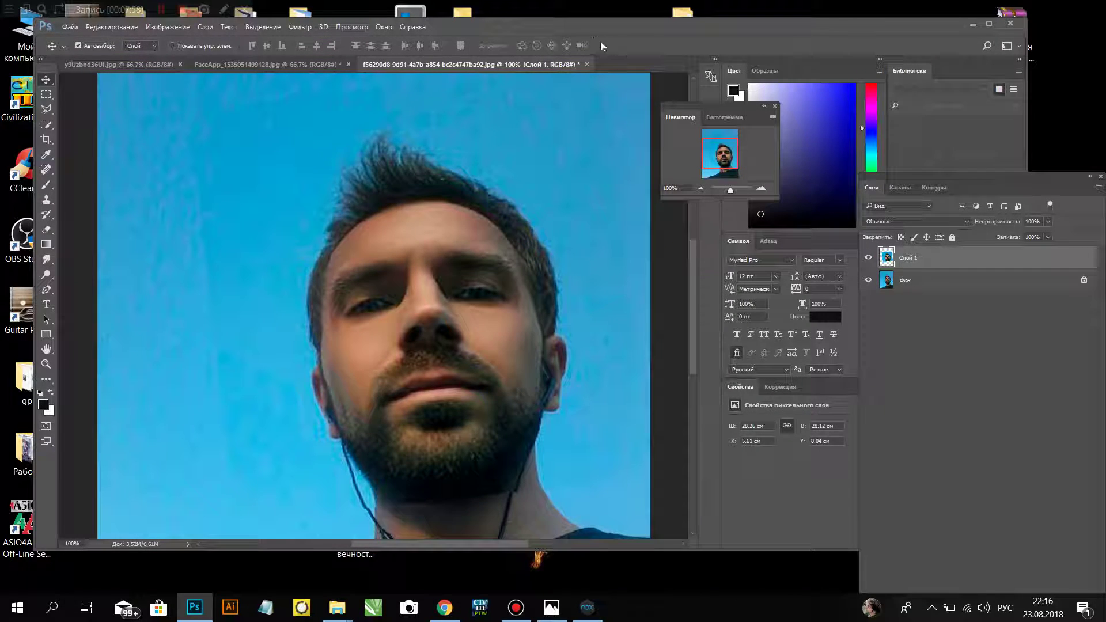
double_click(592, 29)
click(77, 8)
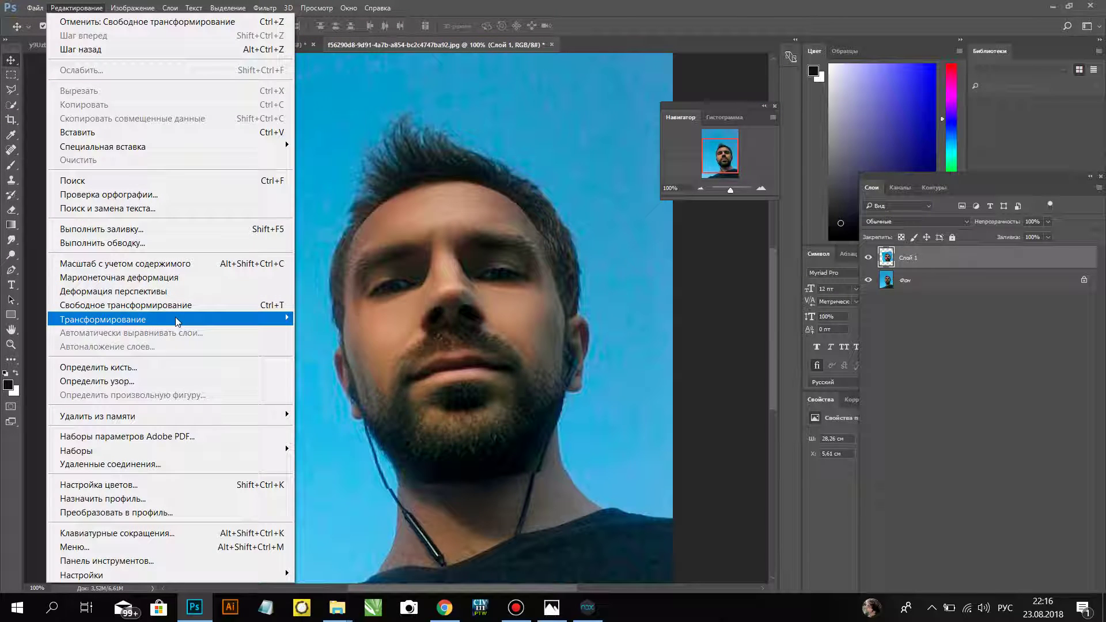
mouse_move(129, 319)
click(323, 347)
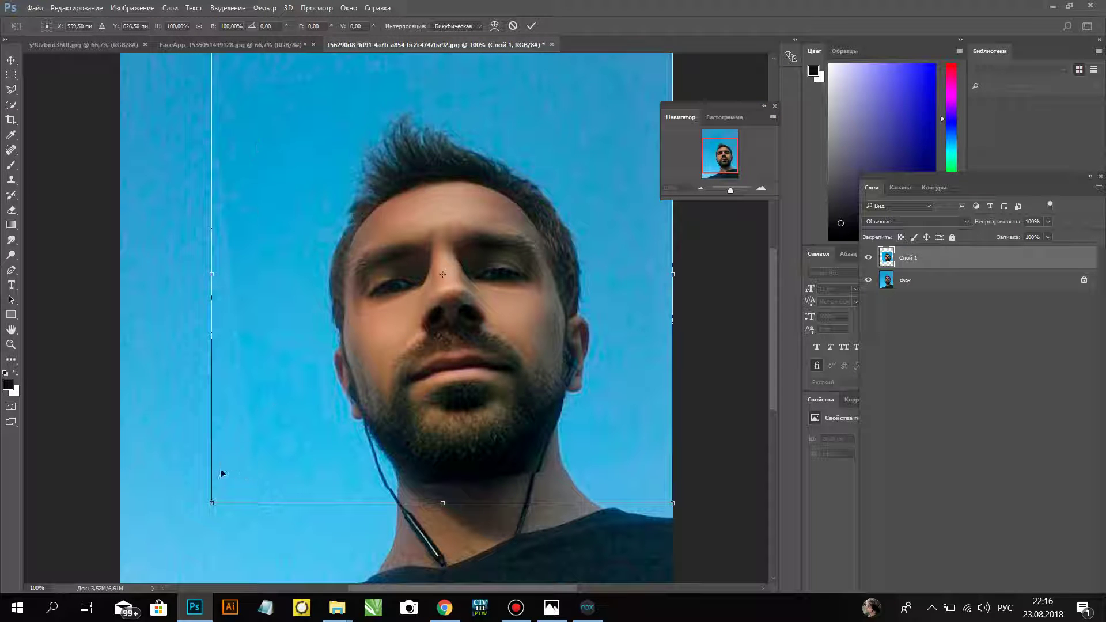
drag(215, 509, 213, 507)
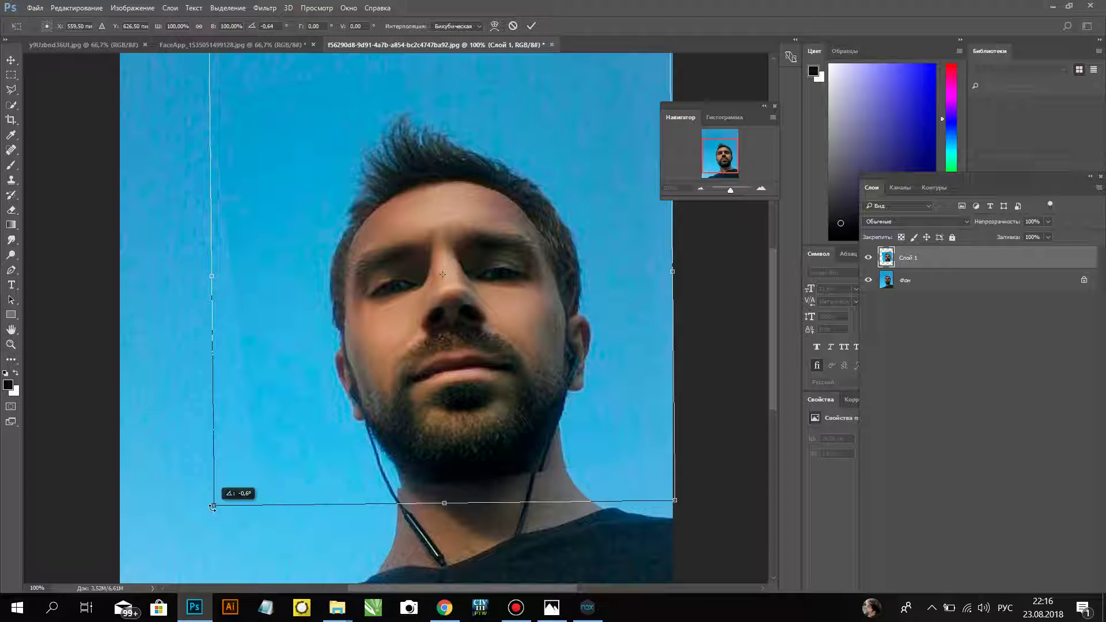
drag(212, 507, 212, 506)
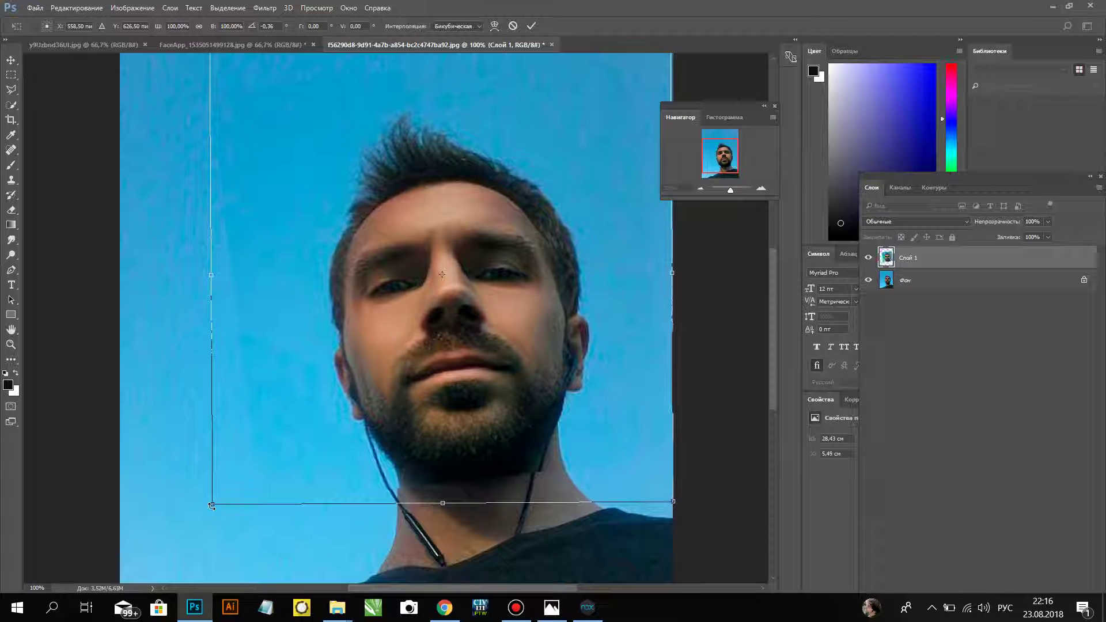
key(Left)
key(Left)
key(Left)
key(Left)
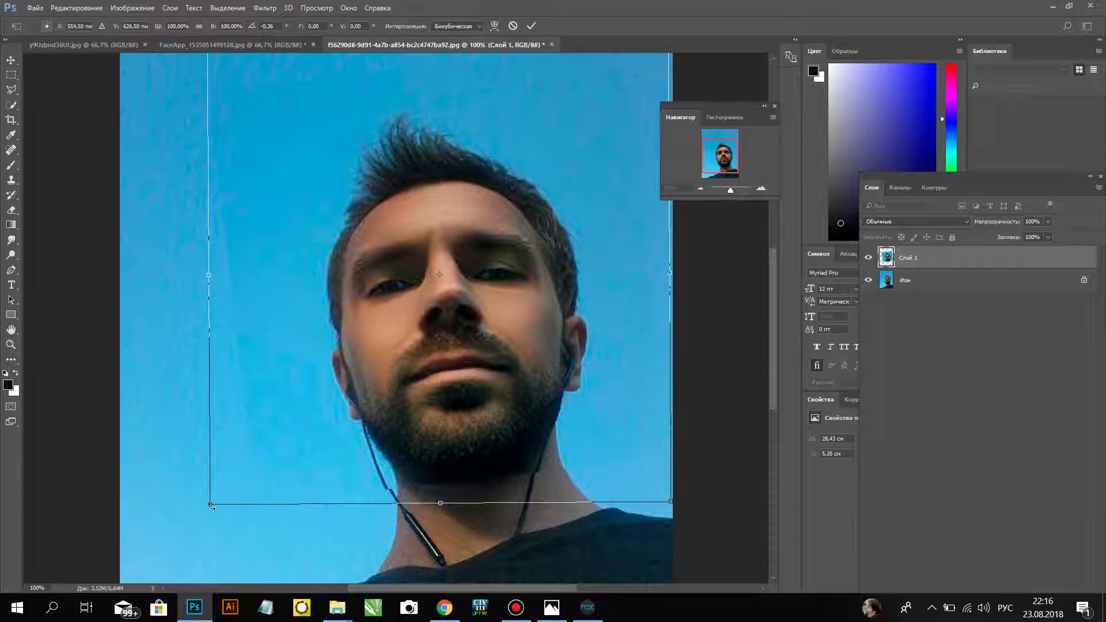
key(Up)
key(Right)
key(Right)
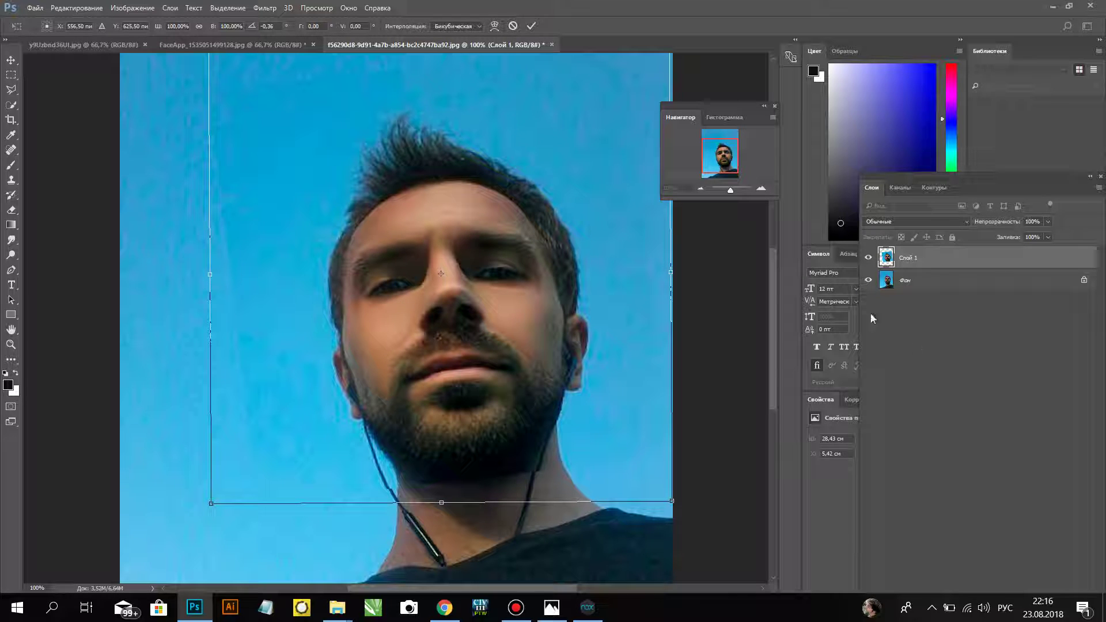
key(Return)
- Toggle the face layer off and on to check the alignment against the original
click(869, 257)
click(869, 258)
click(870, 257)
click(870, 258)
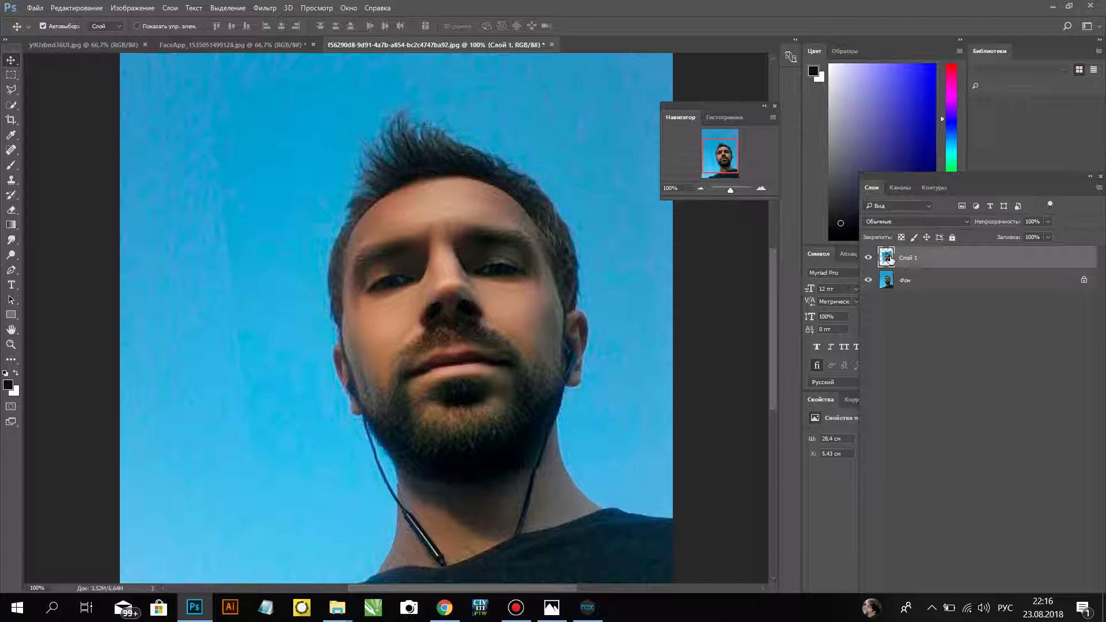
- Compare Слой 1 with the original, shift it slightly left, zoom out to 66.7%, and nudge right
click(869, 257)
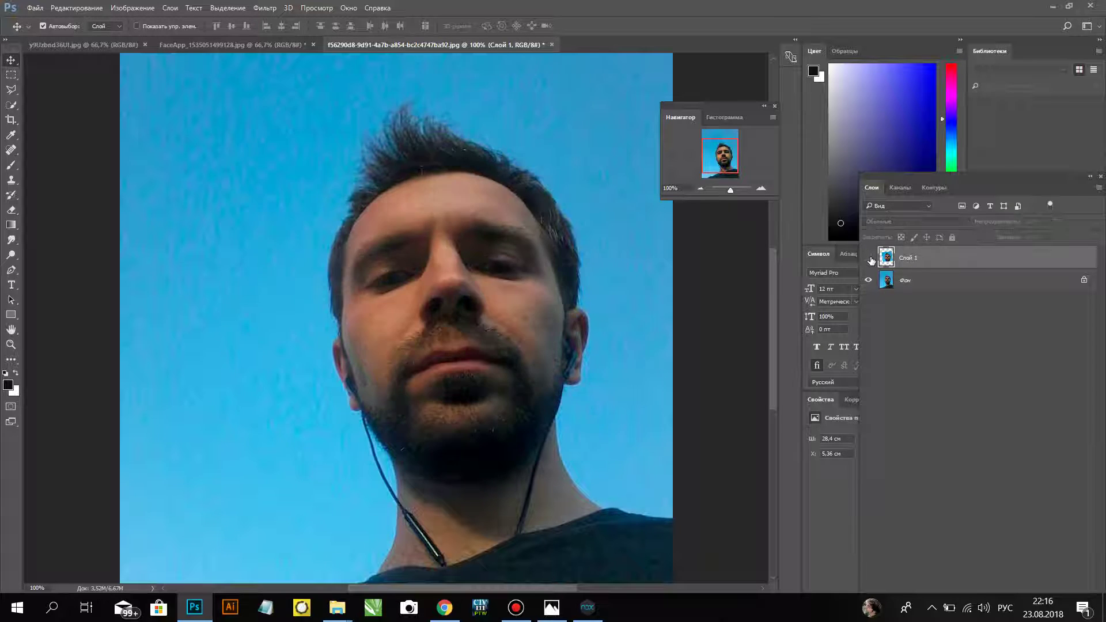
click(869, 258)
click(869, 258)
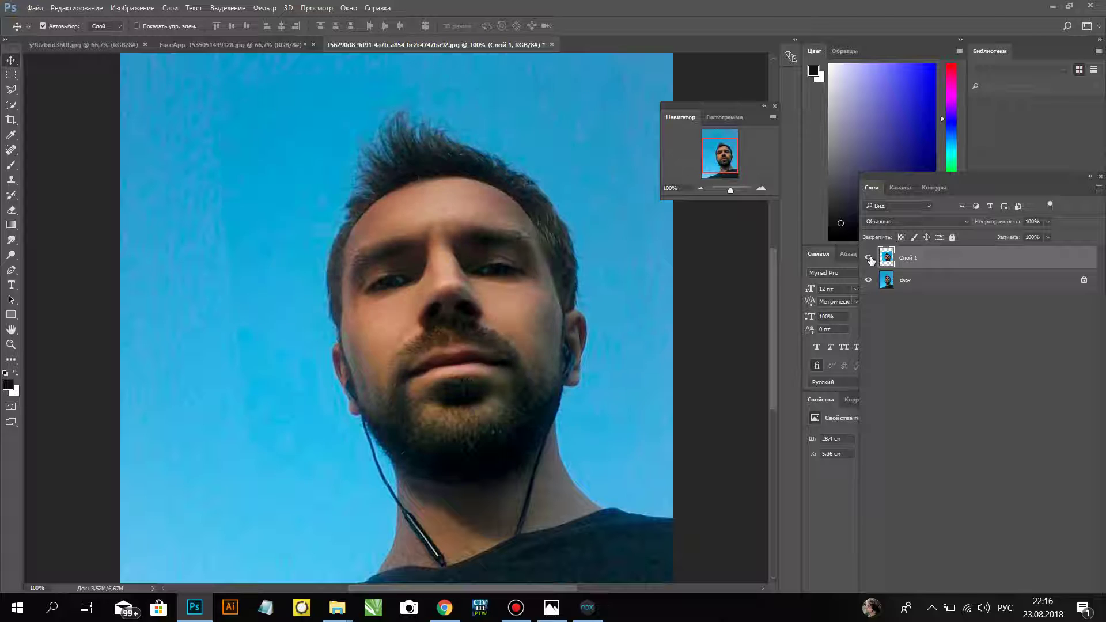
click(869, 257)
click(870, 258)
click(869, 257)
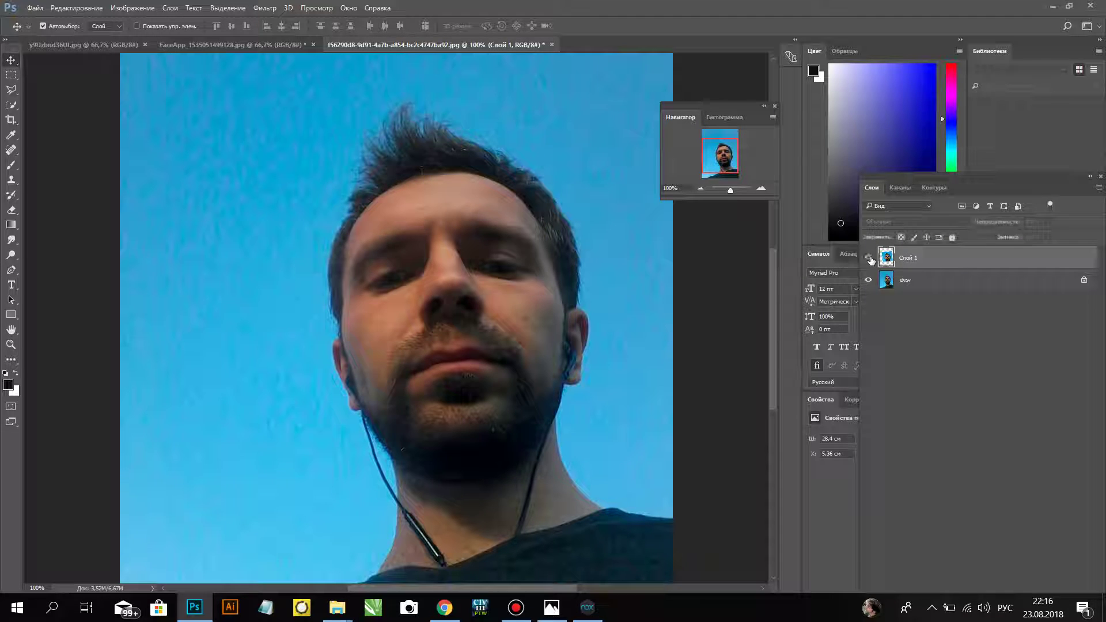
click(869, 257)
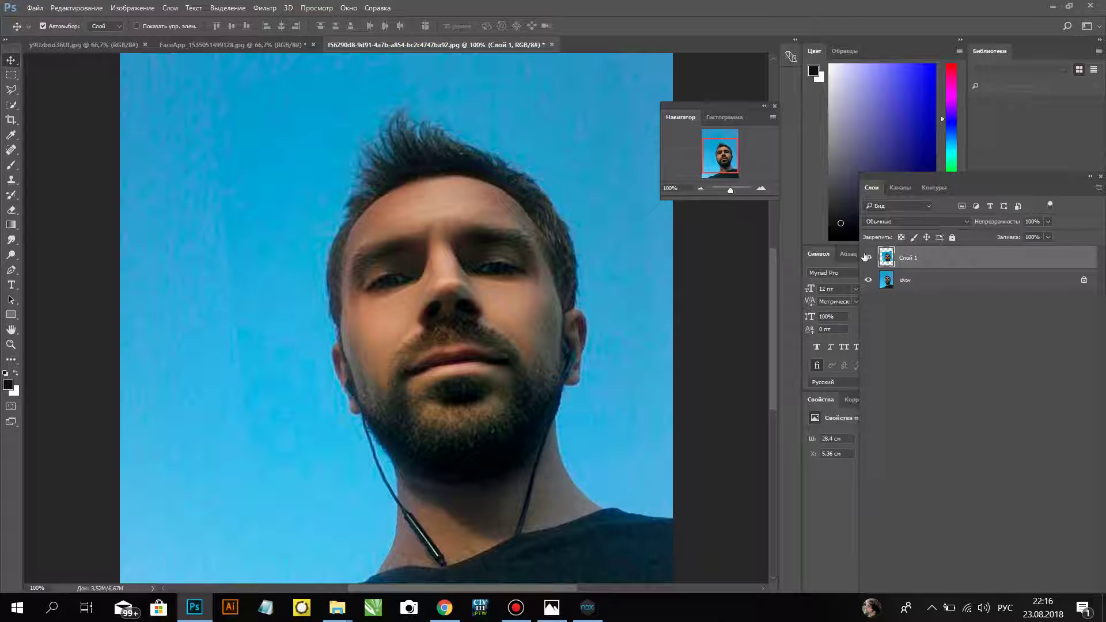
drag(428, 211, 424, 210)
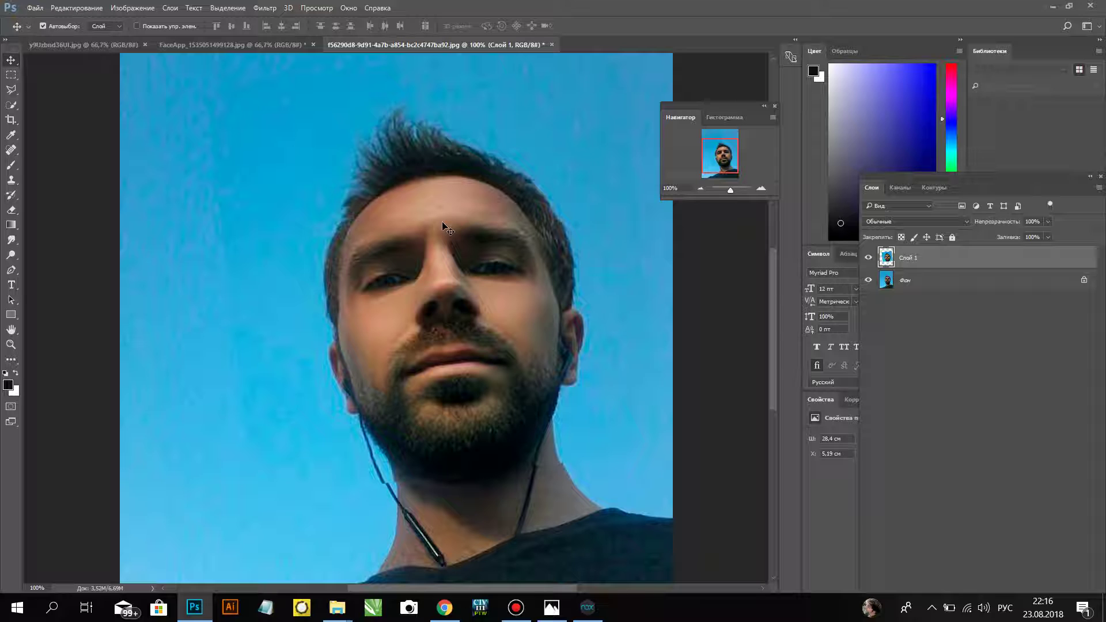
key(ctrl+minus)
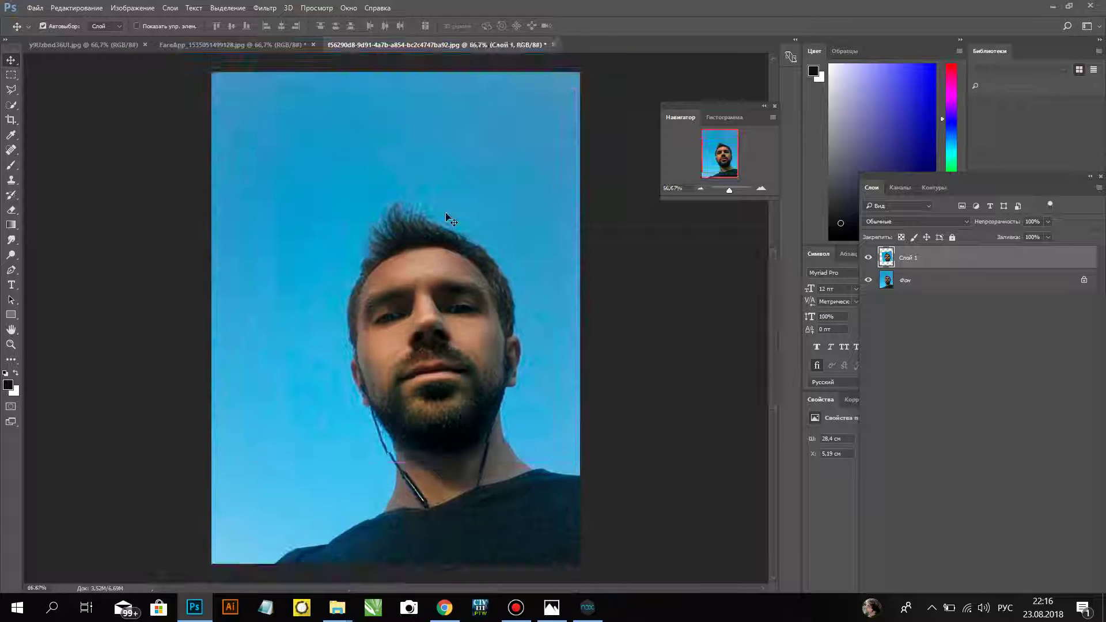
key(Right)
key(Right)
key(Right)
key(Right)
key(Right)
- Flatten the image (Выполнить сведение), then apply Автотон and Автоконтраст to the selfie
click(170, 9)
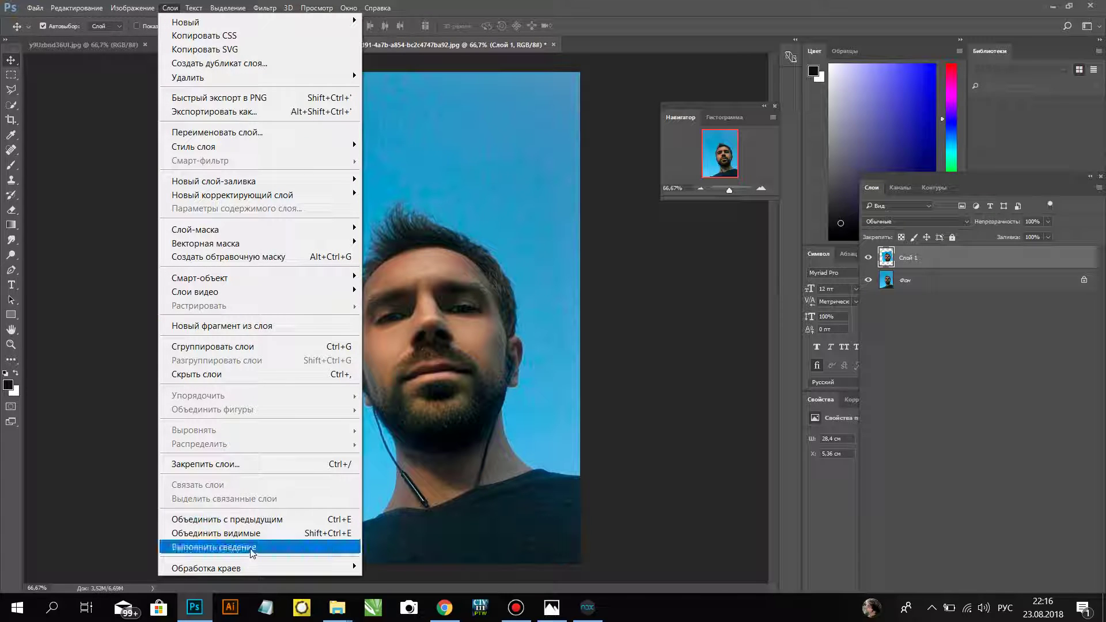
click(250, 547)
click(132, 8)
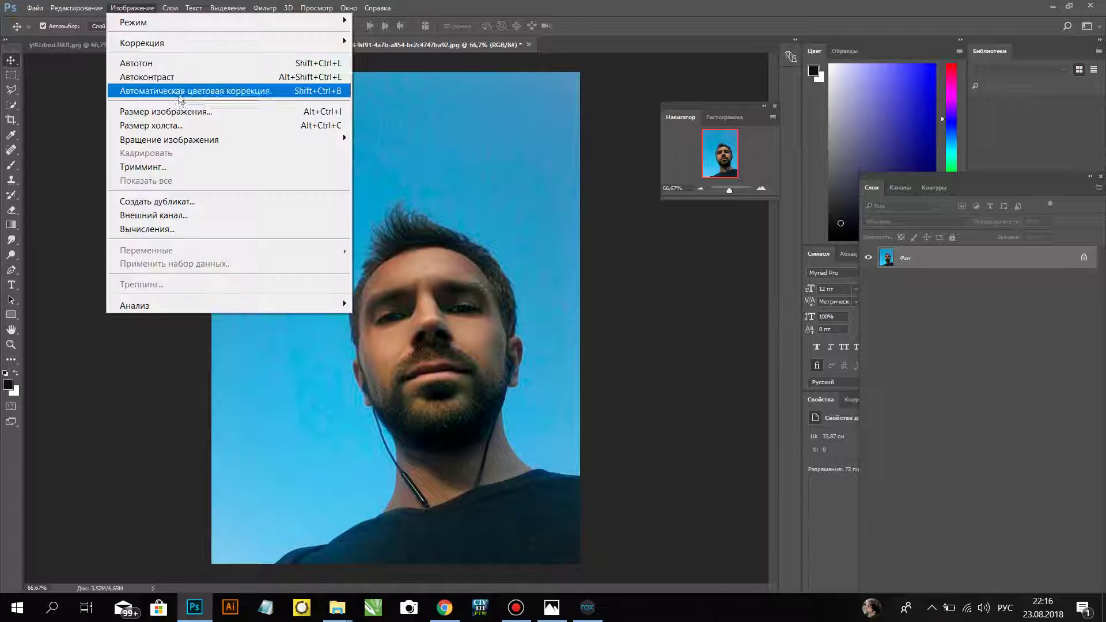
click(185, 64)
click(132, 8)
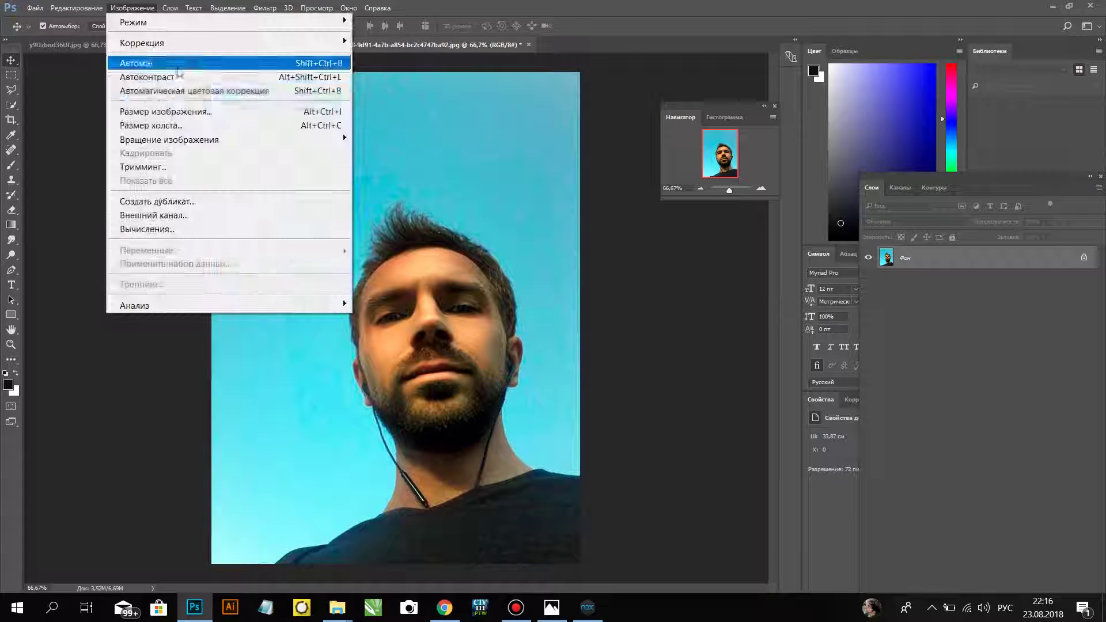
click(190, 77)
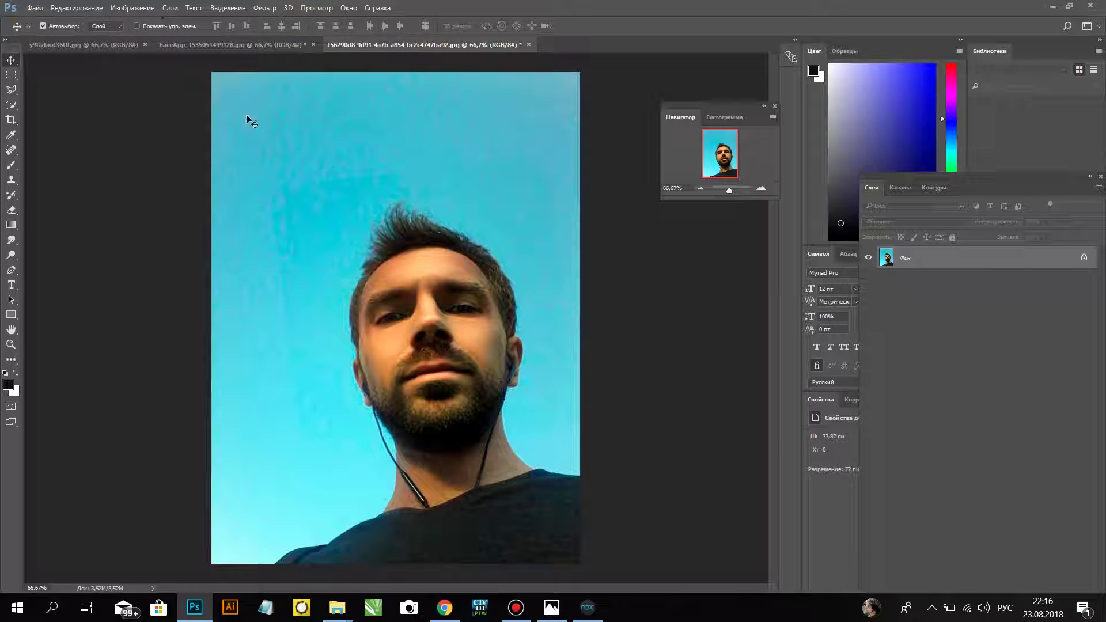
click(189, 46)
- Close the y9Uzbnd36UI and FaceApp photos, answering the FaceApp save-changes prompt
click(96, 44)
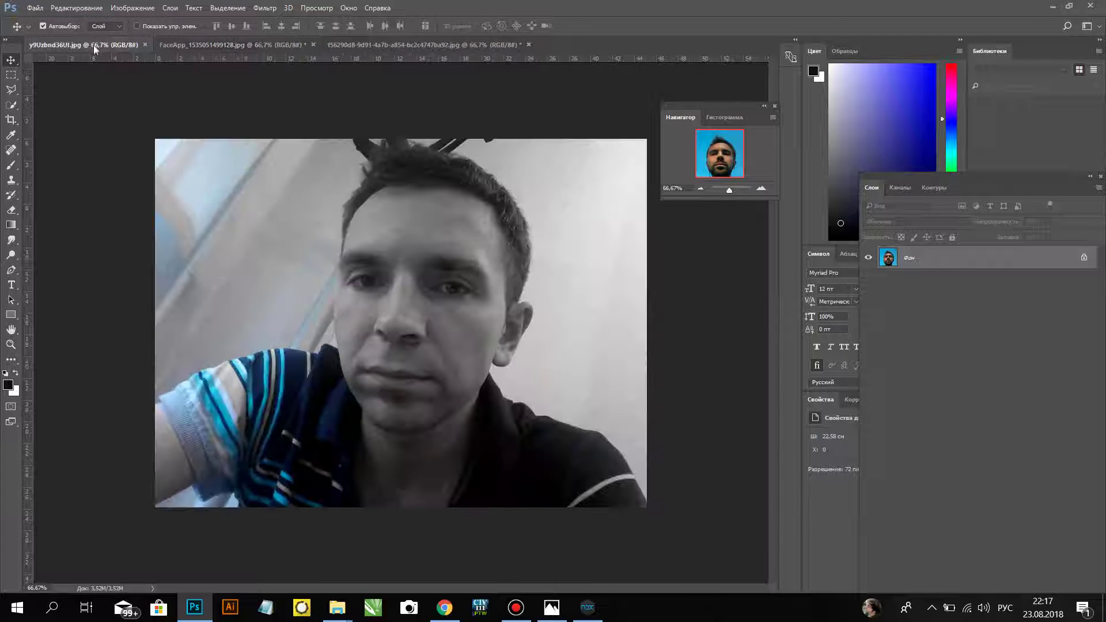
click(144, 46)
click(183, 44)
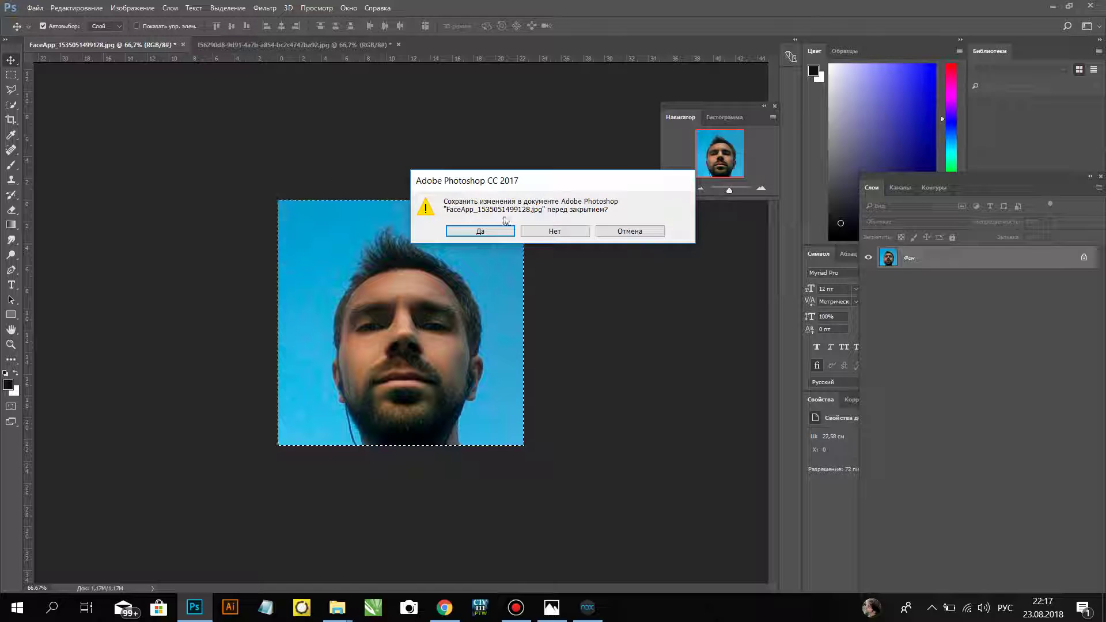
click(563, 232)
- Drag the original selfie file from the desktop into the Photoshop workspace
key(super+d)
drag(684, 381, 205, 574)
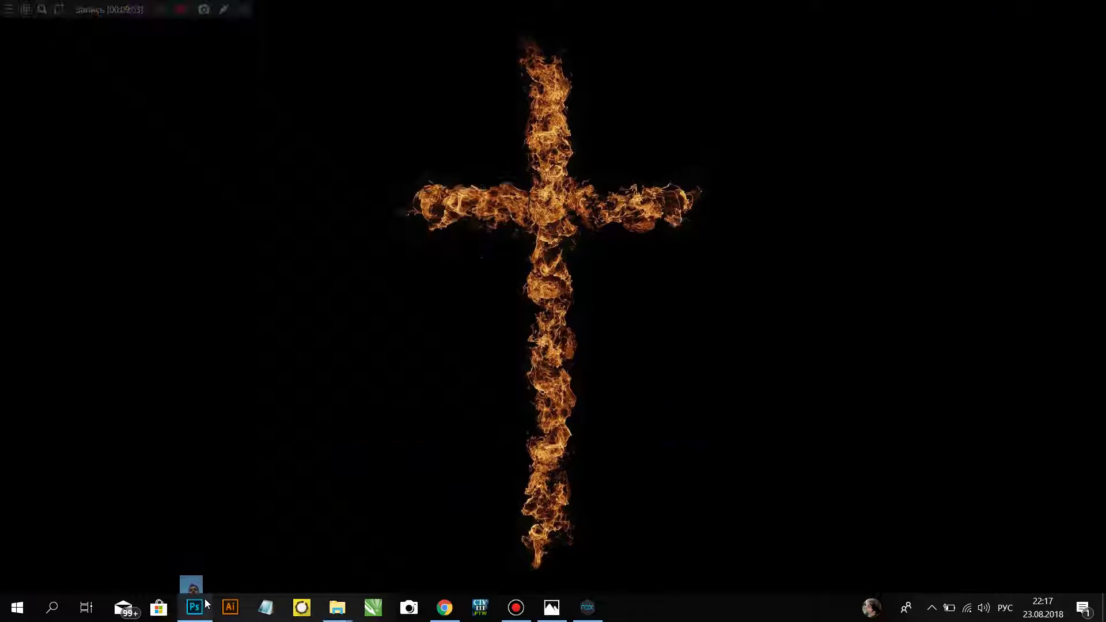
drag(205, 574, 359, 178)
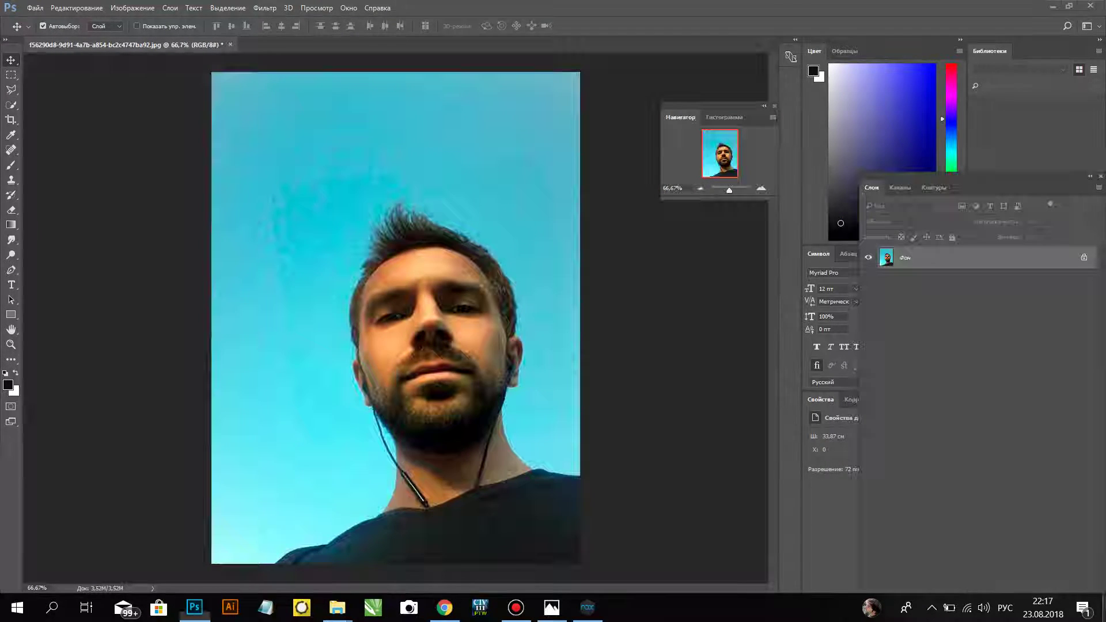
key(super+d)
mouse_move(683, 380)
mouse_down()
mouse_move(183, 610)
mouse_move(250, 50)
mouse_up()
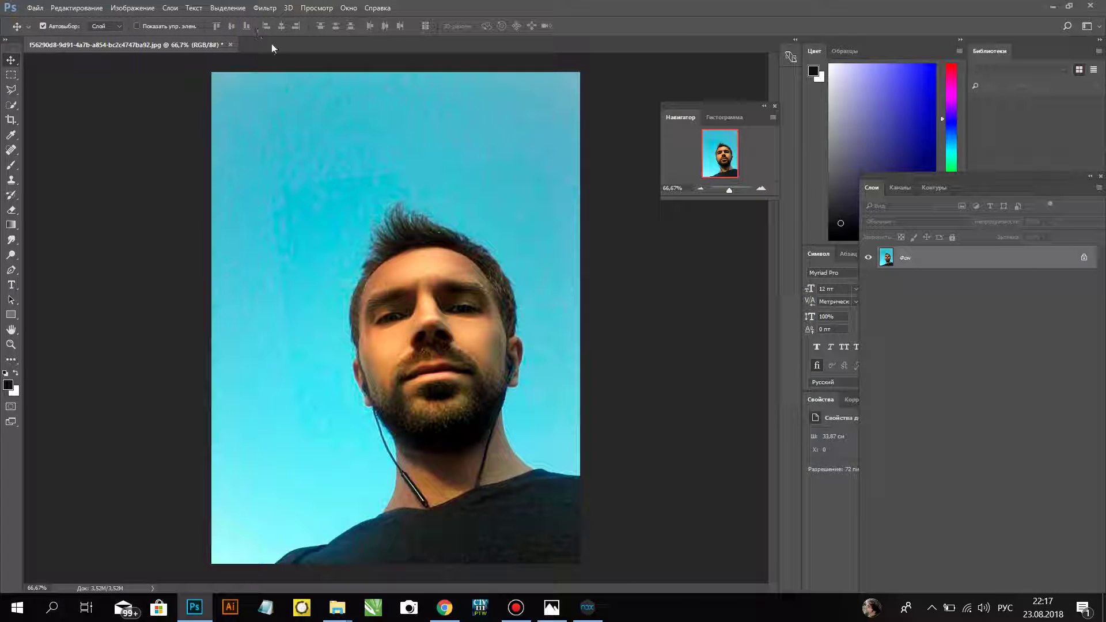
key(super+d)
drag(676, 390, 199, 603)
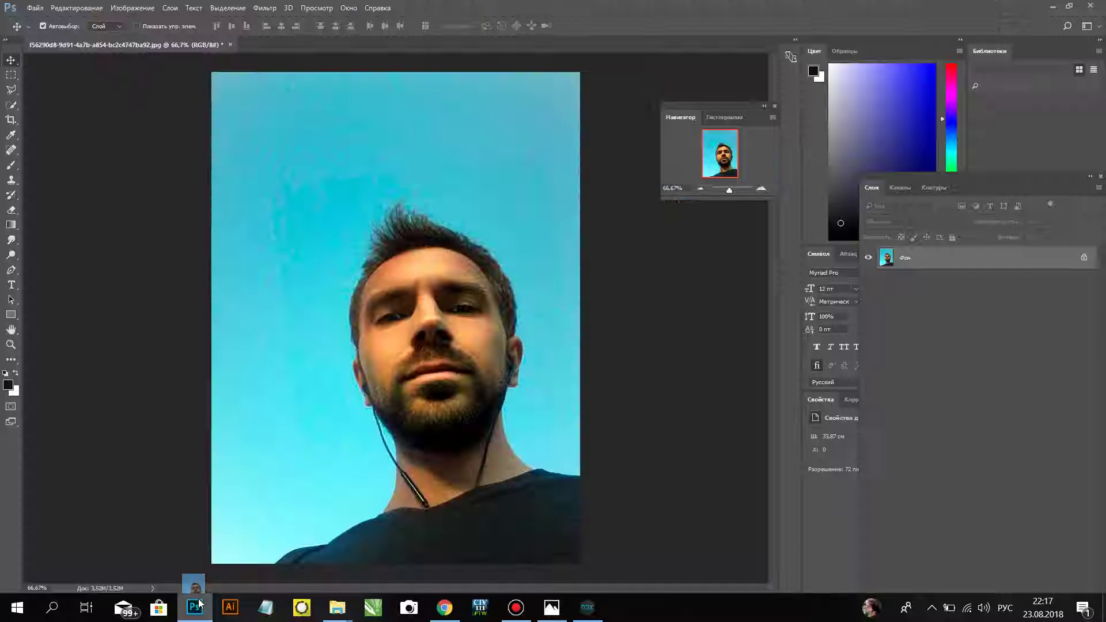
drag(199, 603, 254, 19)
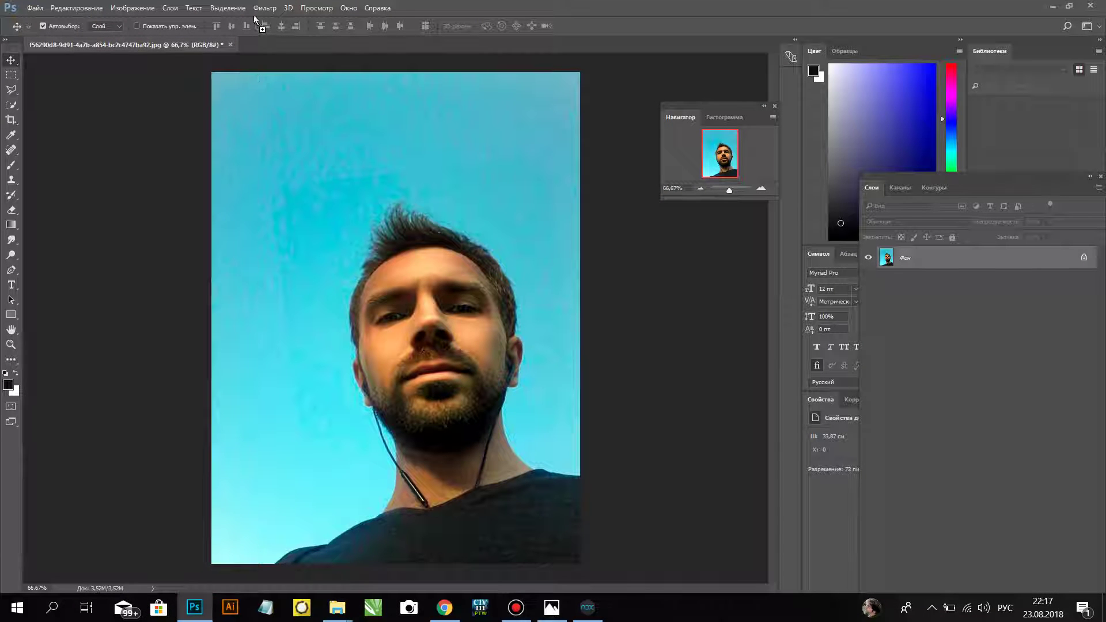
- Save the corrected selfie under the new name 'йцву' as a JPEG file
click(35, 8)
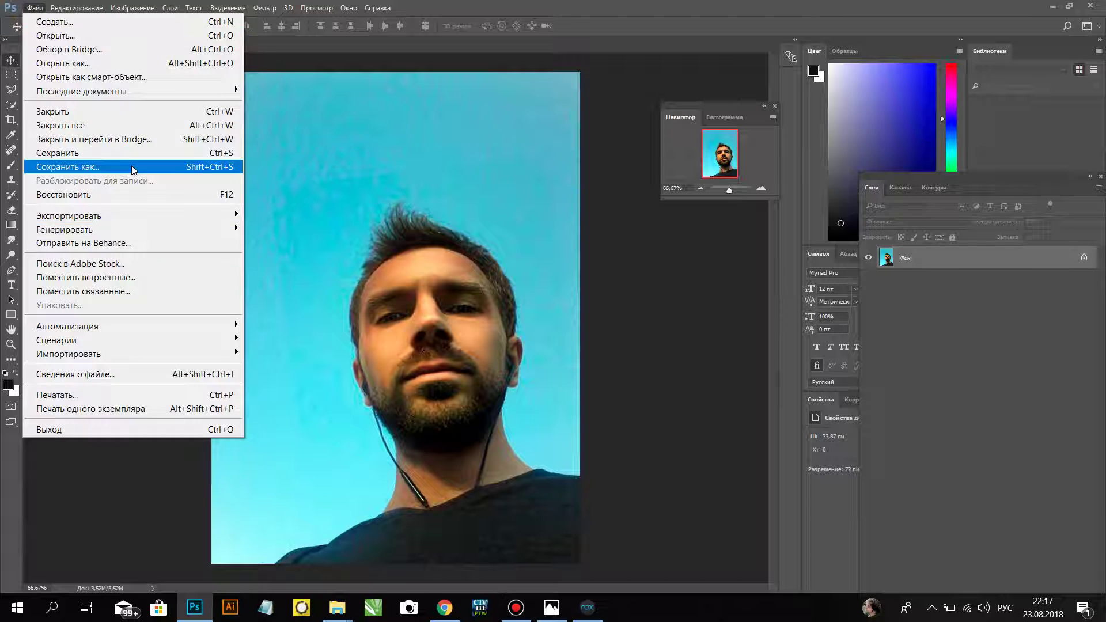
click(57, 166)
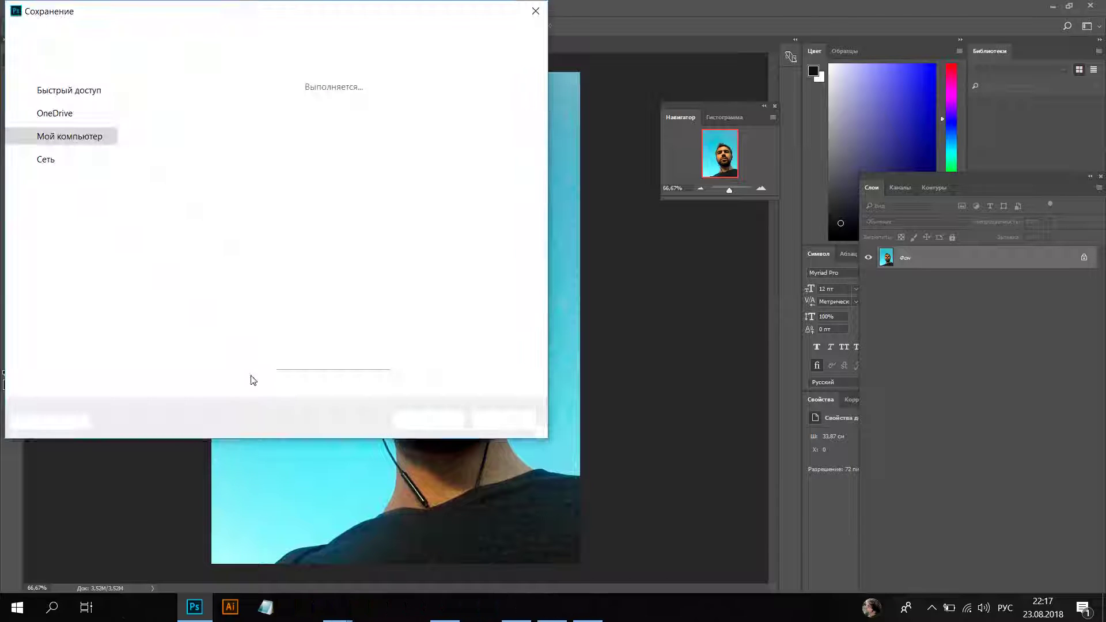
text(йцву)
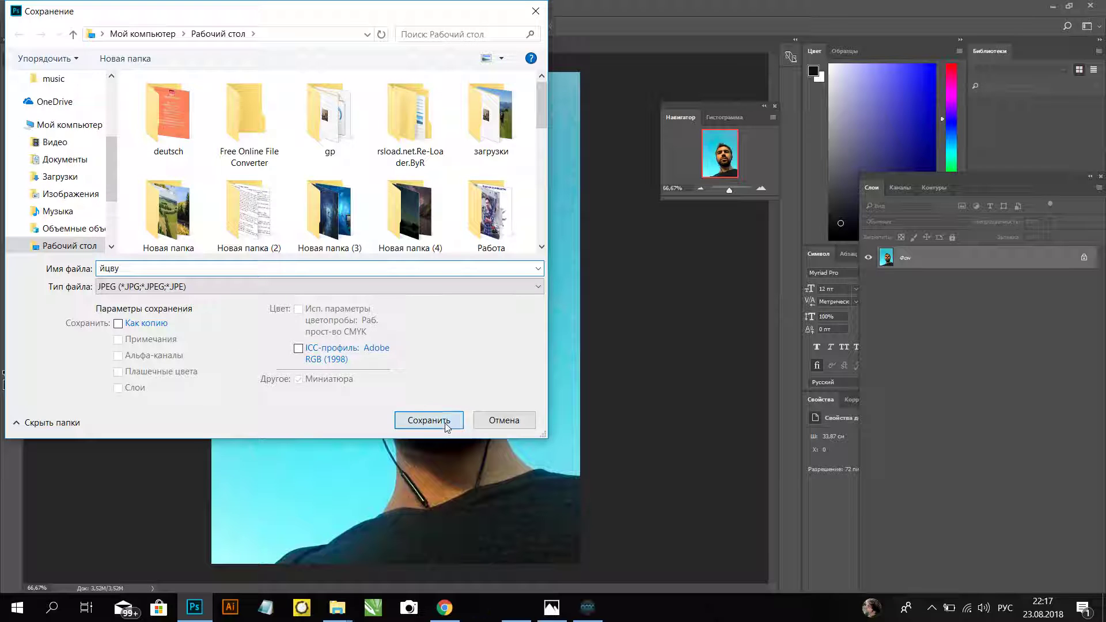
click(449, 425)
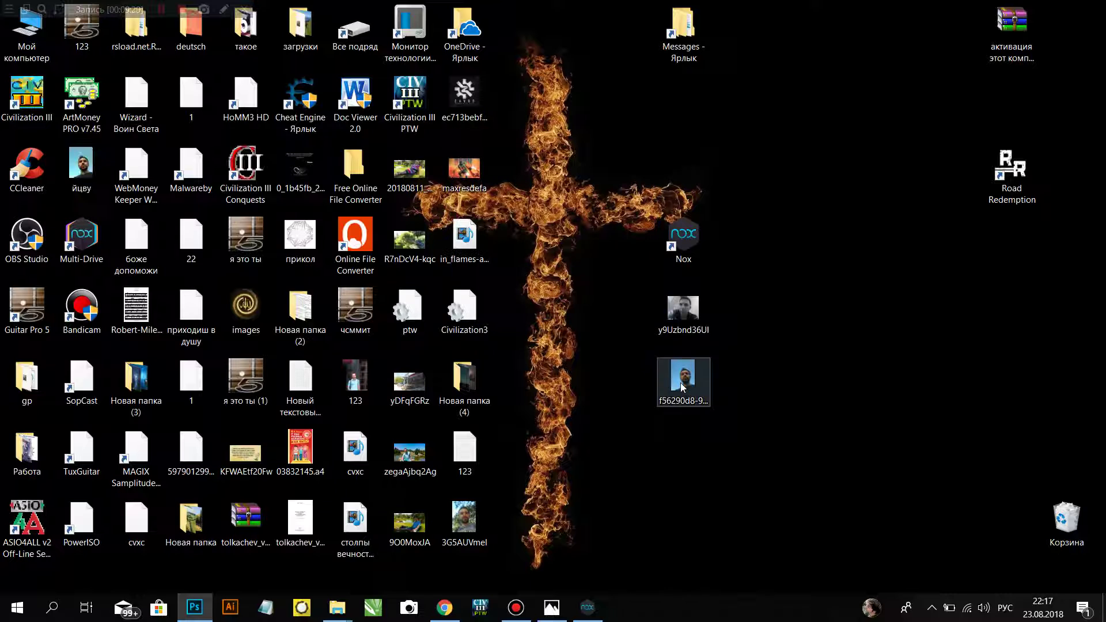
- Reopen the original f56290d8 selfie past the profile notice and compare it with йцву.jpg
click(197, 612)
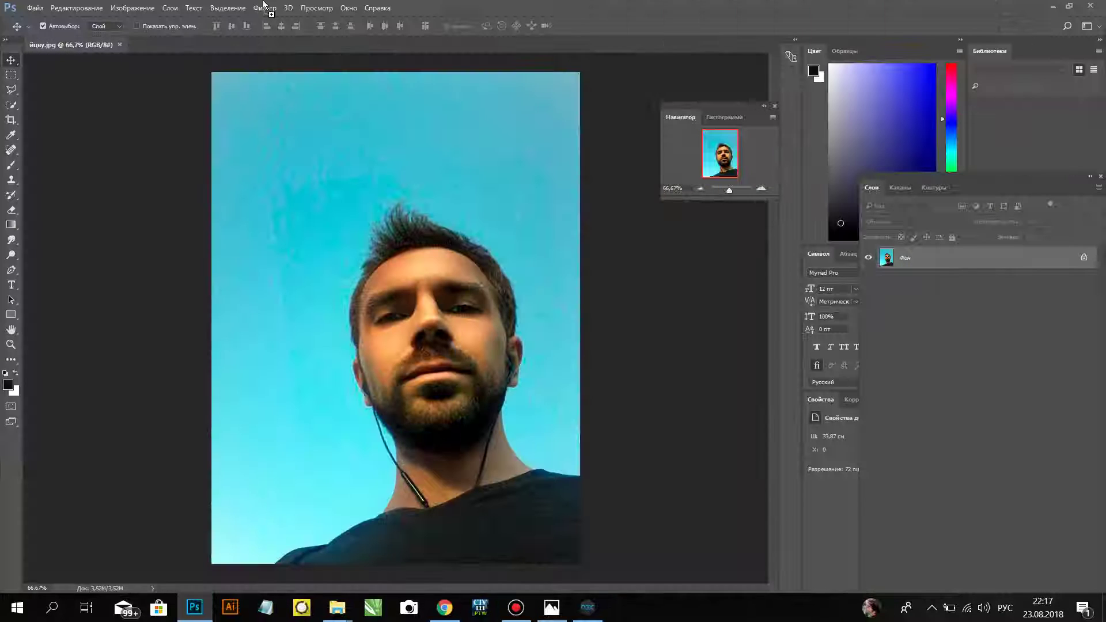
key(Return)
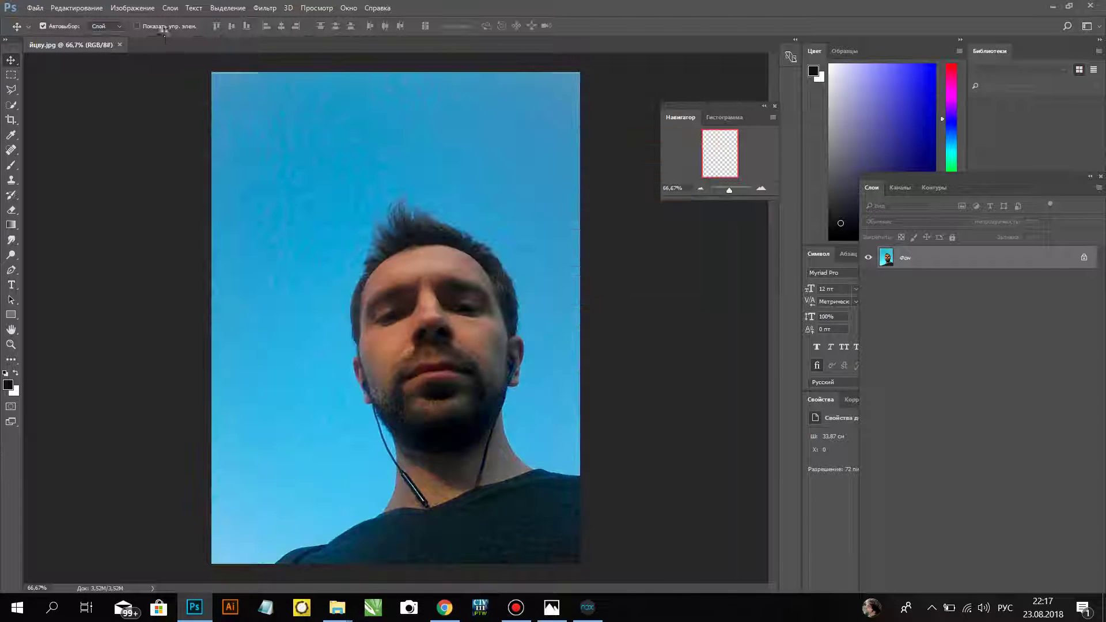
click(88, 51)
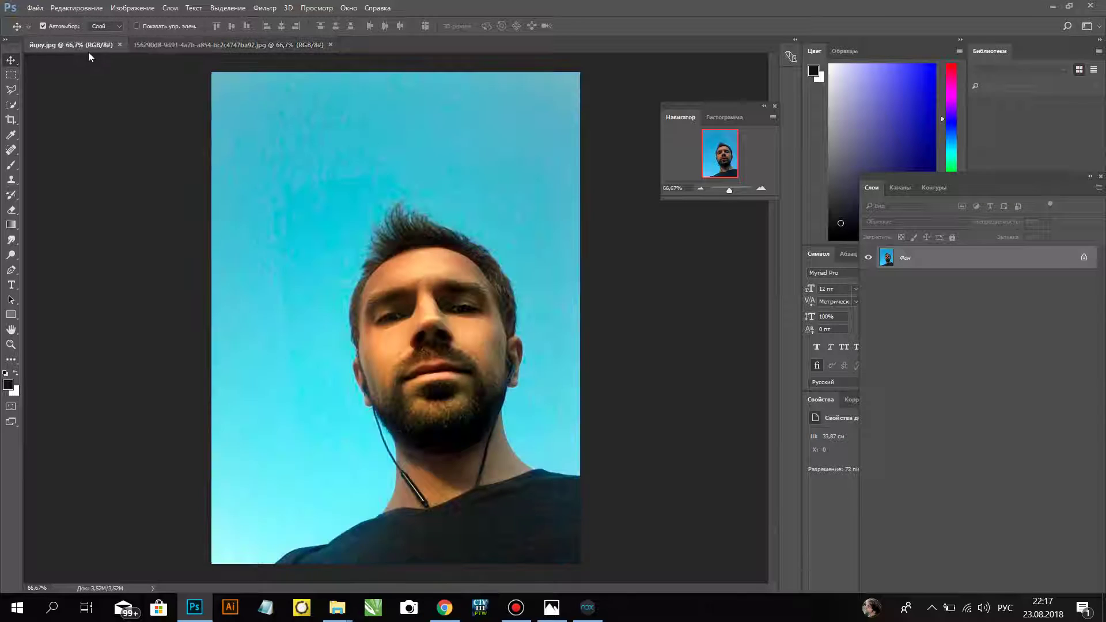
click(175, 46)
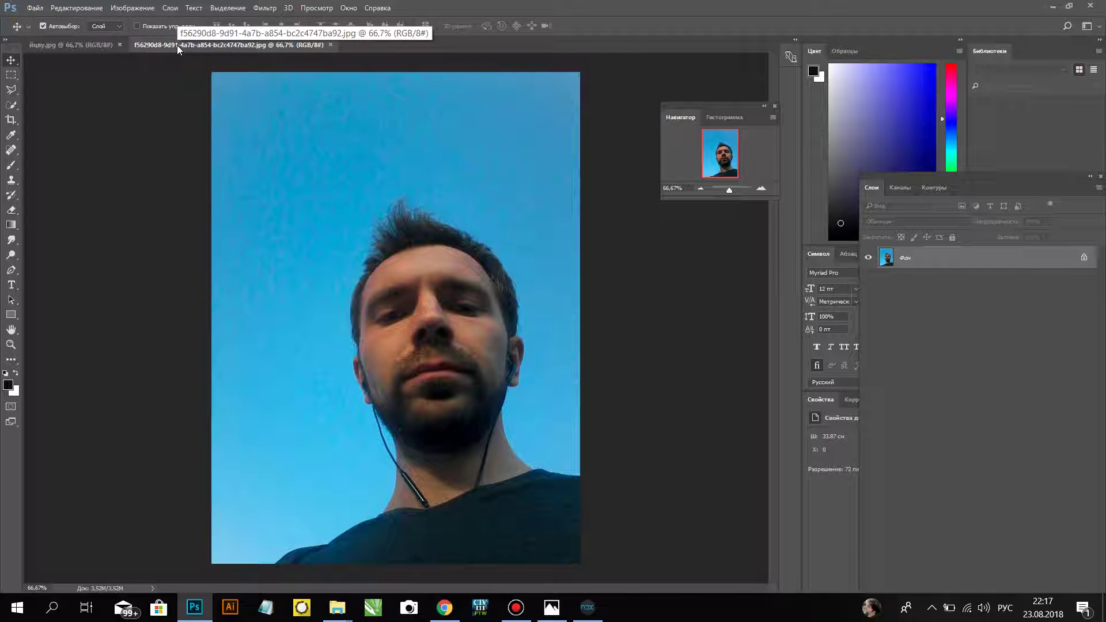